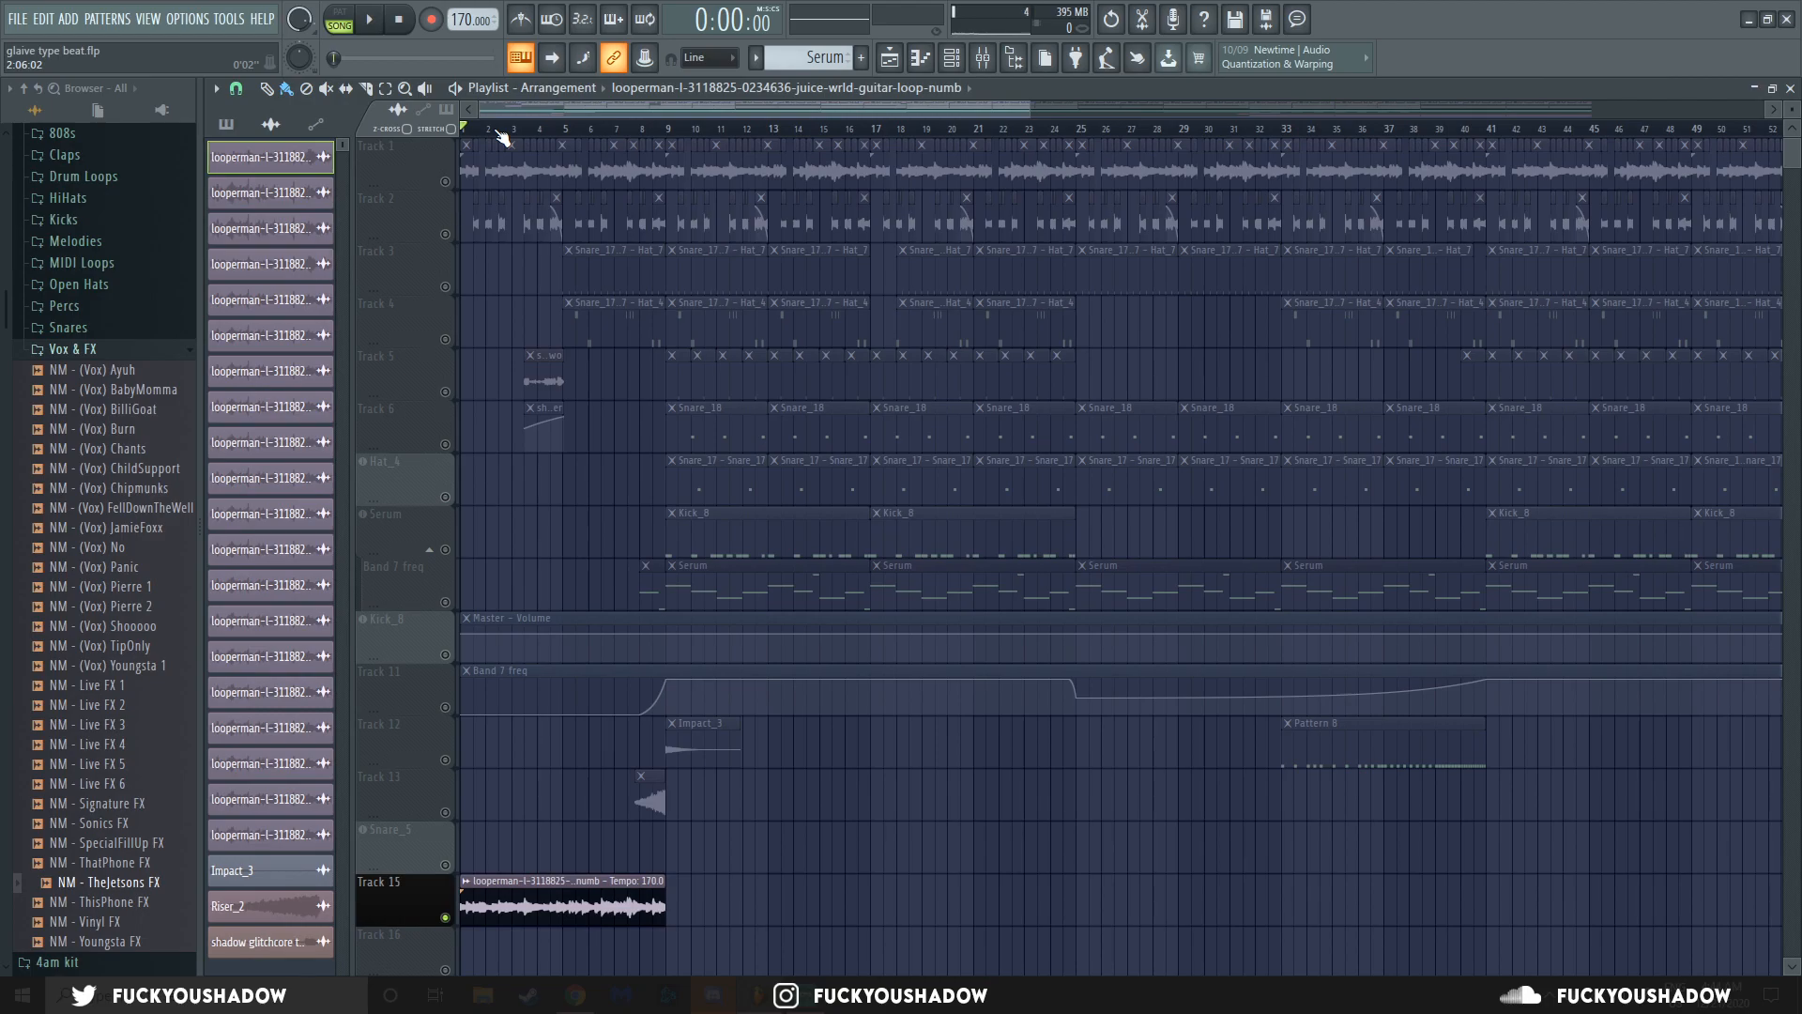
# Inspect the channel settings of the guitar loop clip on Track 15.
pyautogui.doubleClick(539, 907)
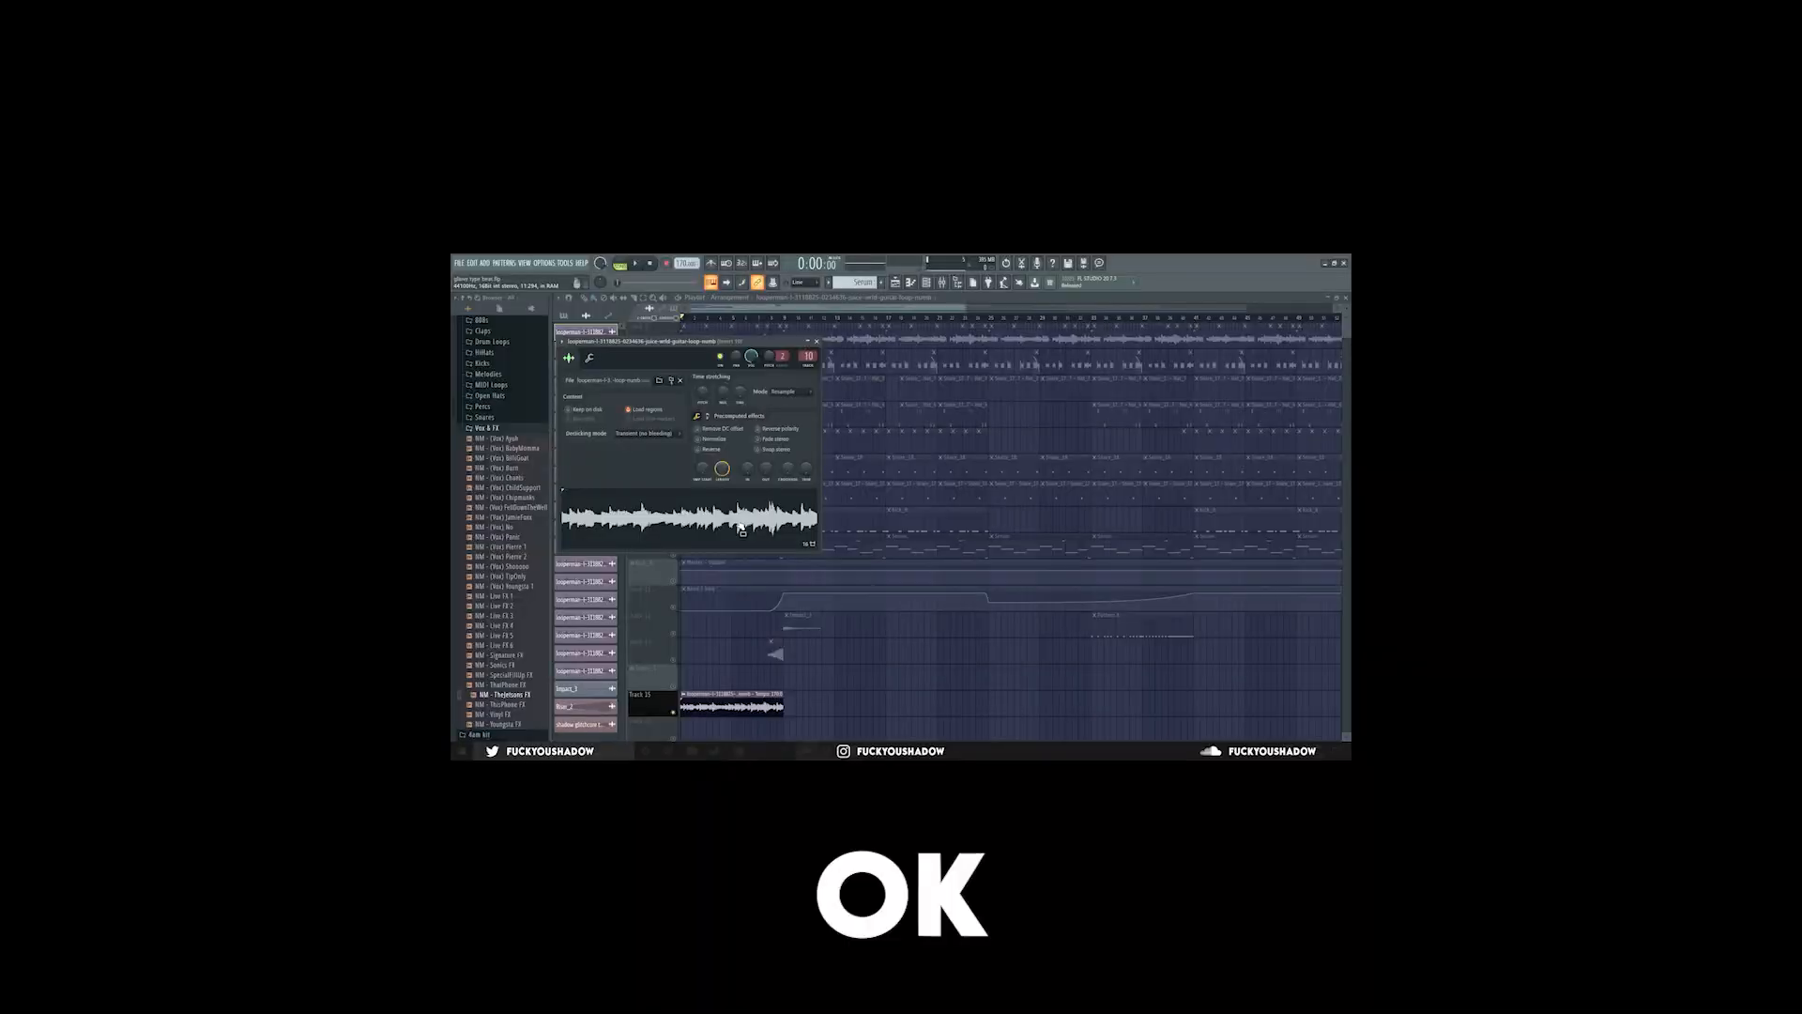
pyautogui.press('Escape')
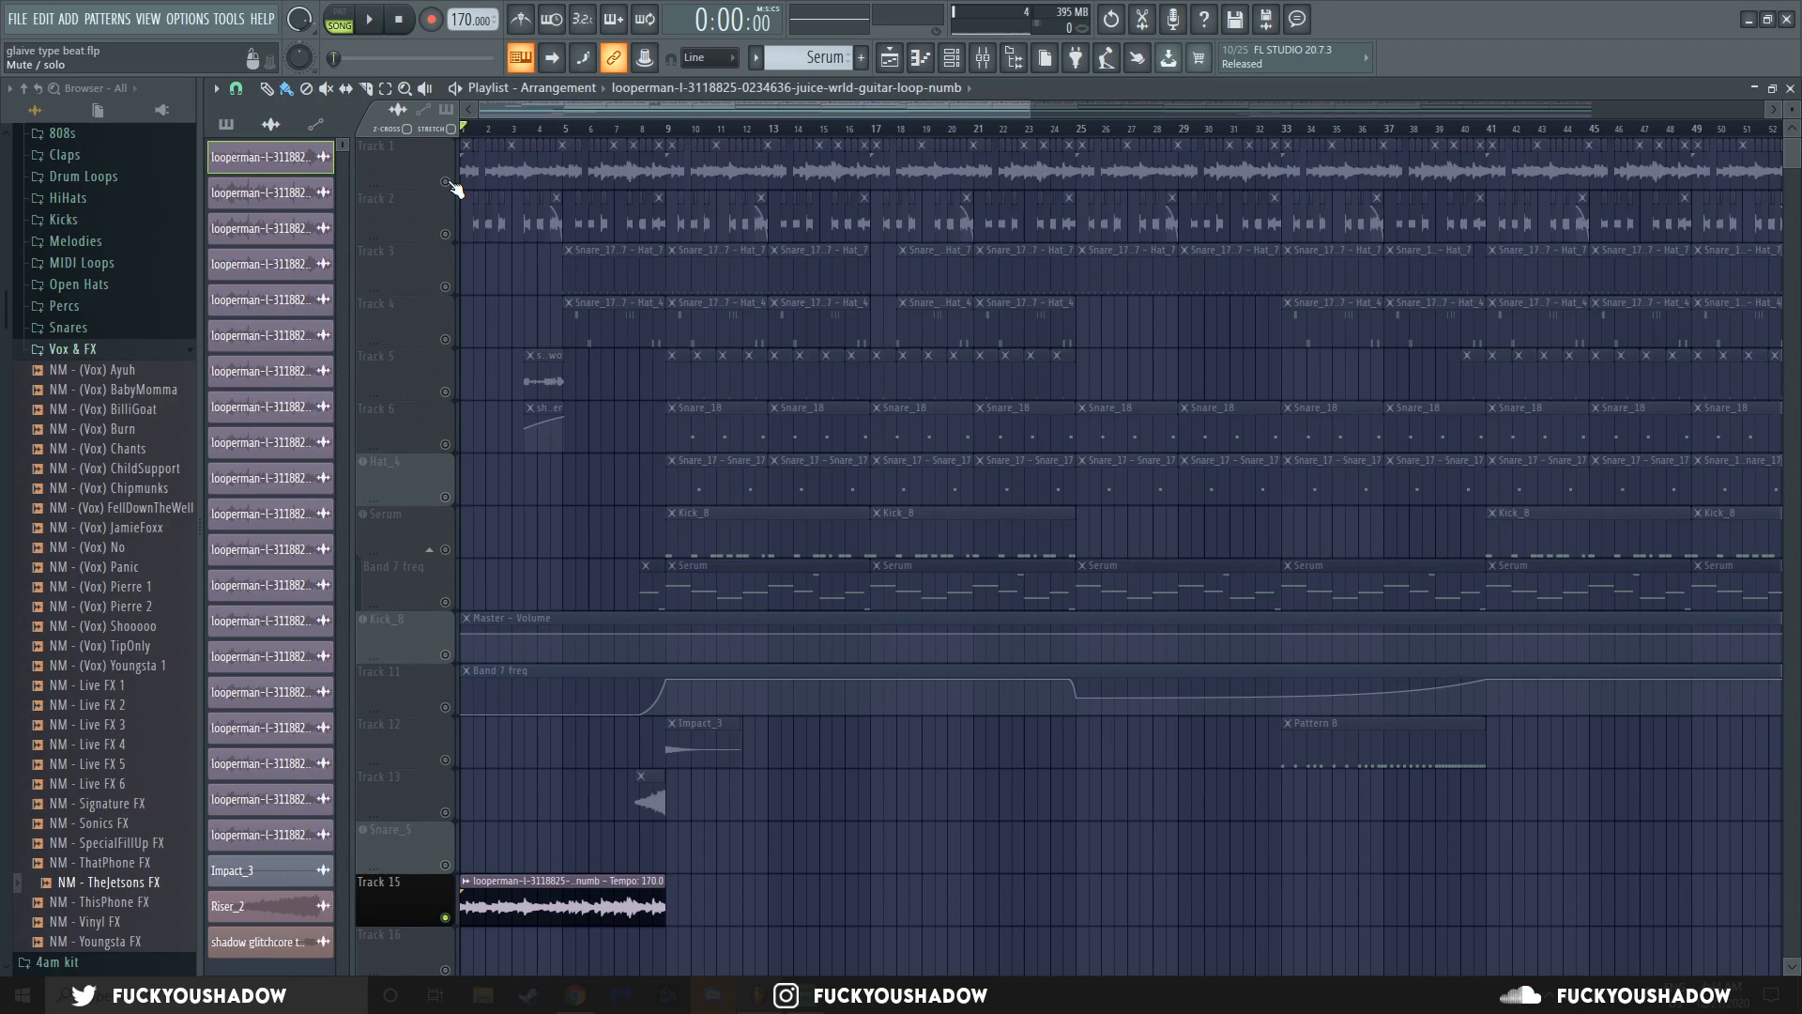
# Unmute Tracks 1 and 2 in place of Track 15 and play the chopped guitar arrangement from the start.
pyautogui.click(455, 194)
pyautogui.moveTo(454, 193); pyautogui.dragTo(452, 171)
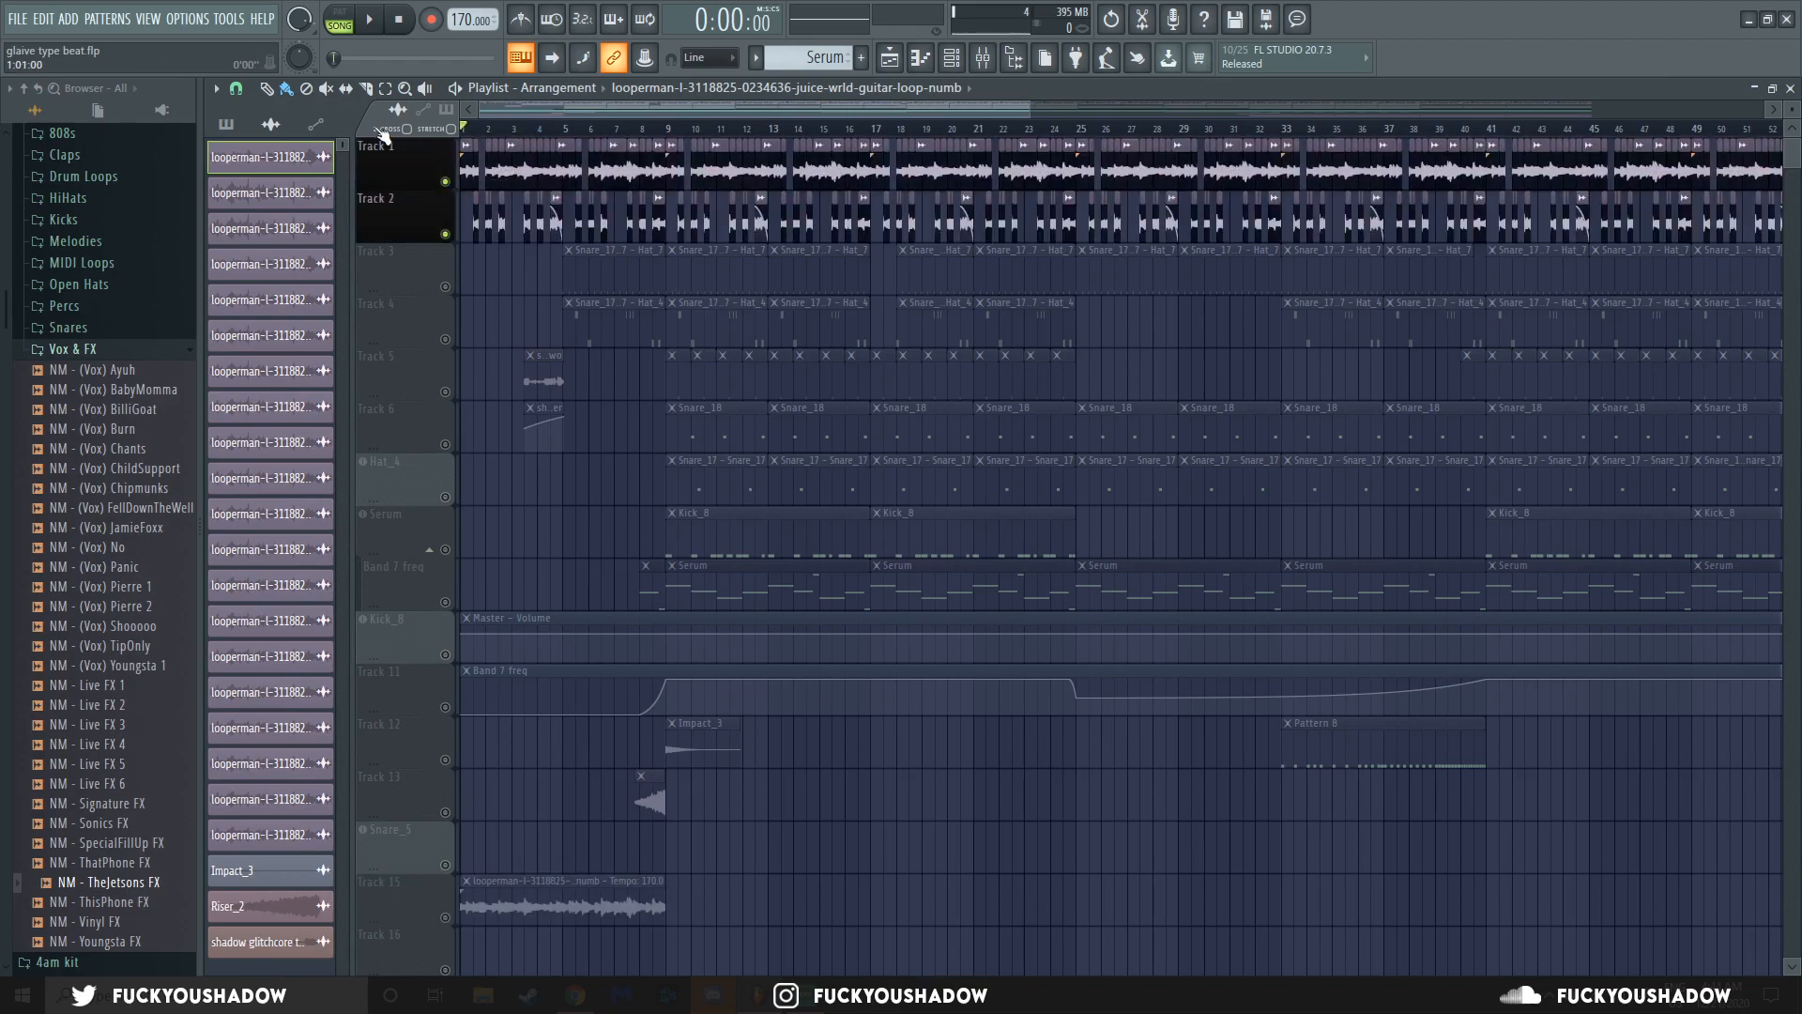
pyautogui.press('space')
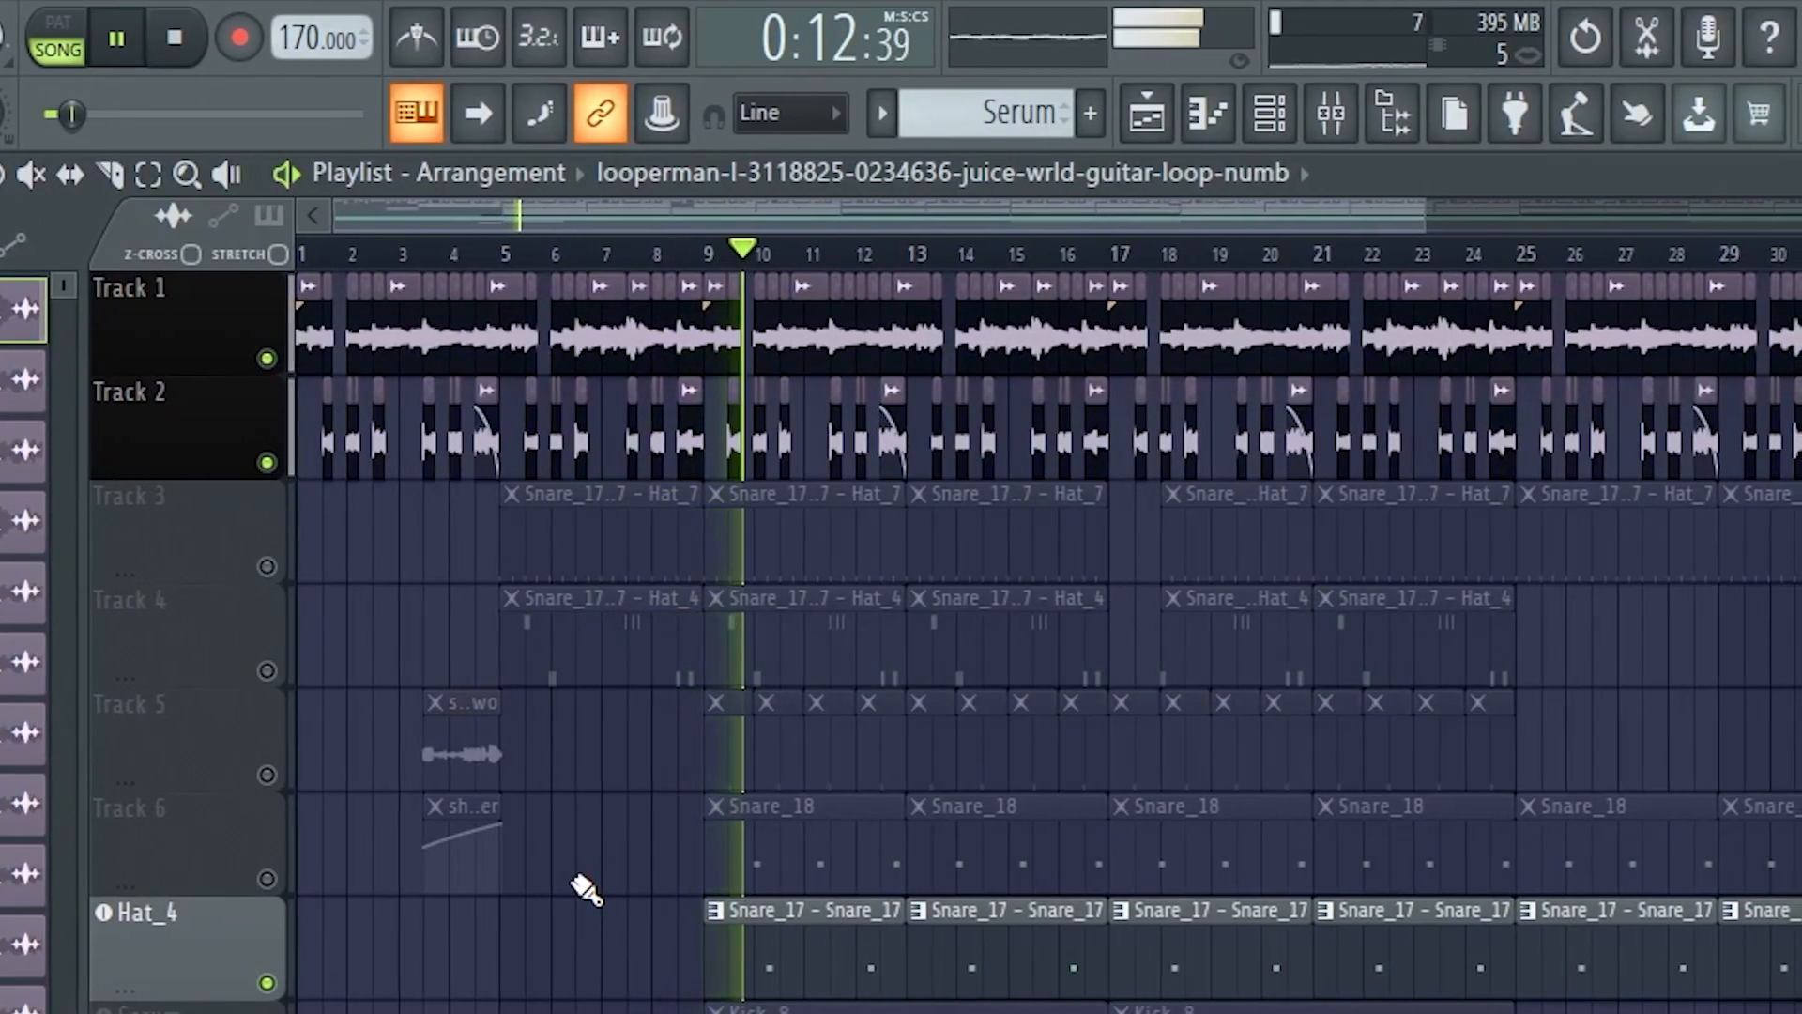
pyautogui.press('space')
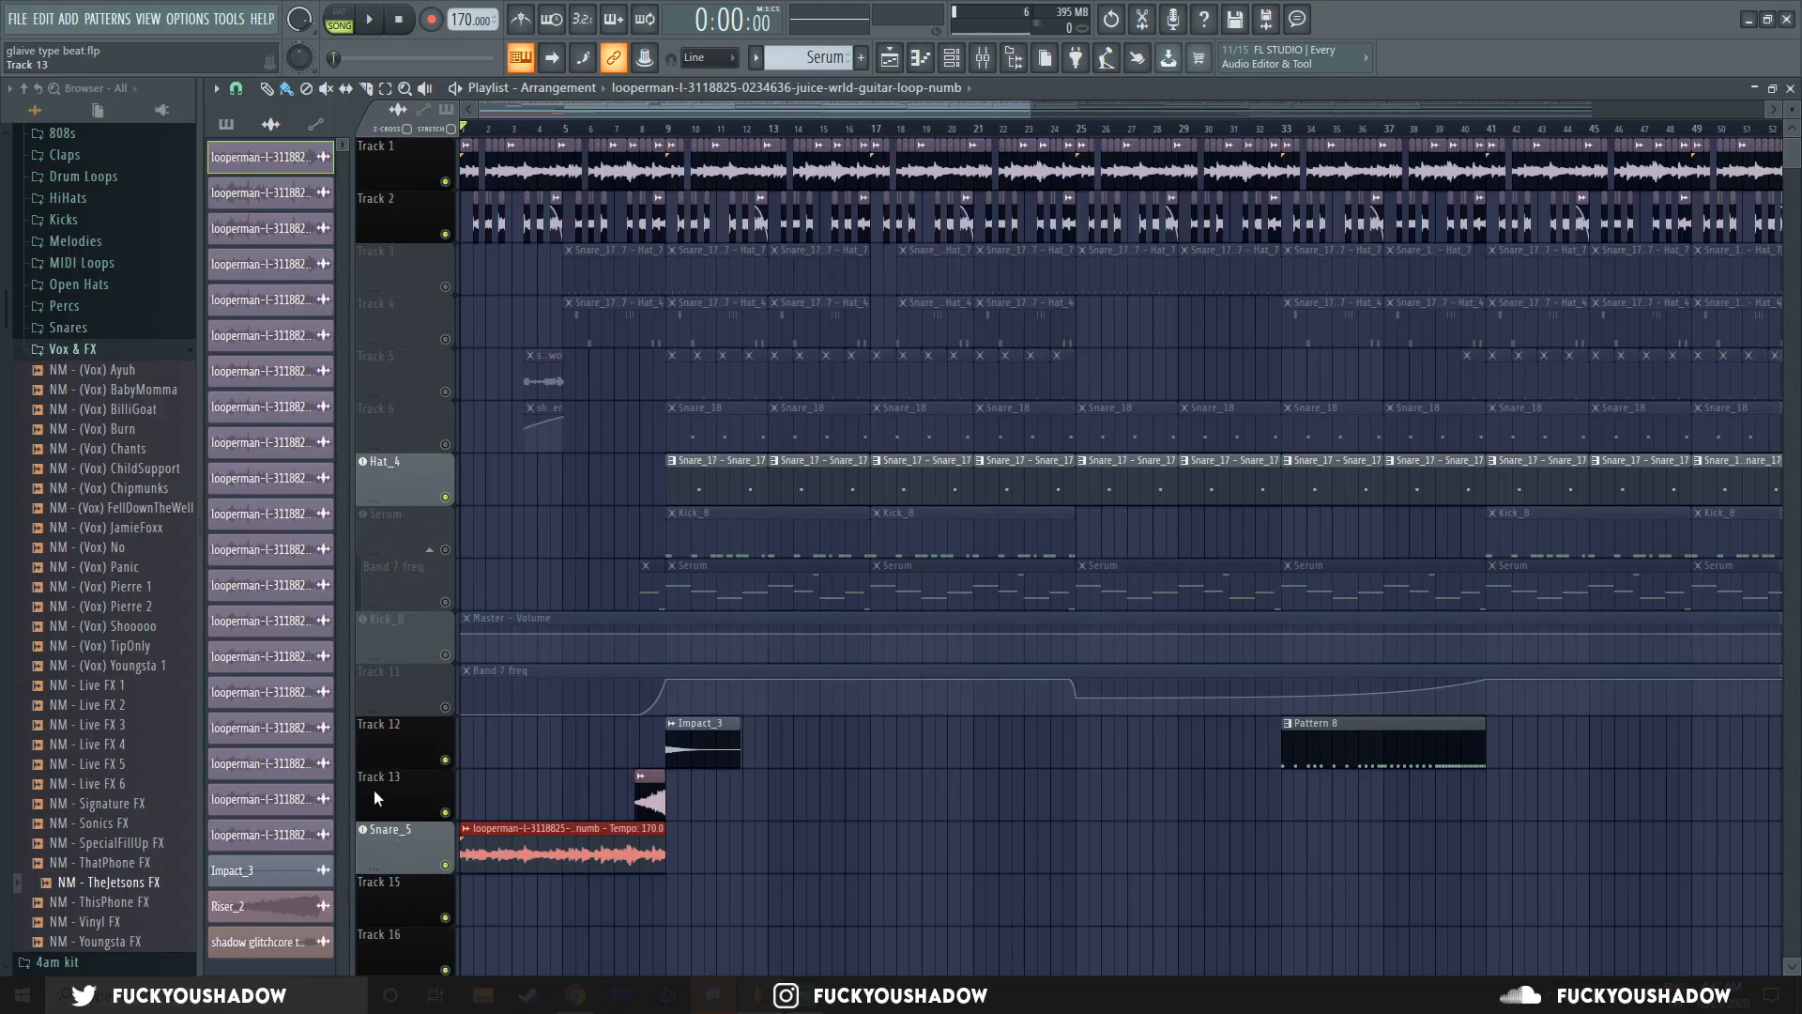
# Slice the guitar loop on the Snare_5 track around the third beat of bar 1 and copy that slice to Track 13.
pyautogui.scroll(5, 657, 779)
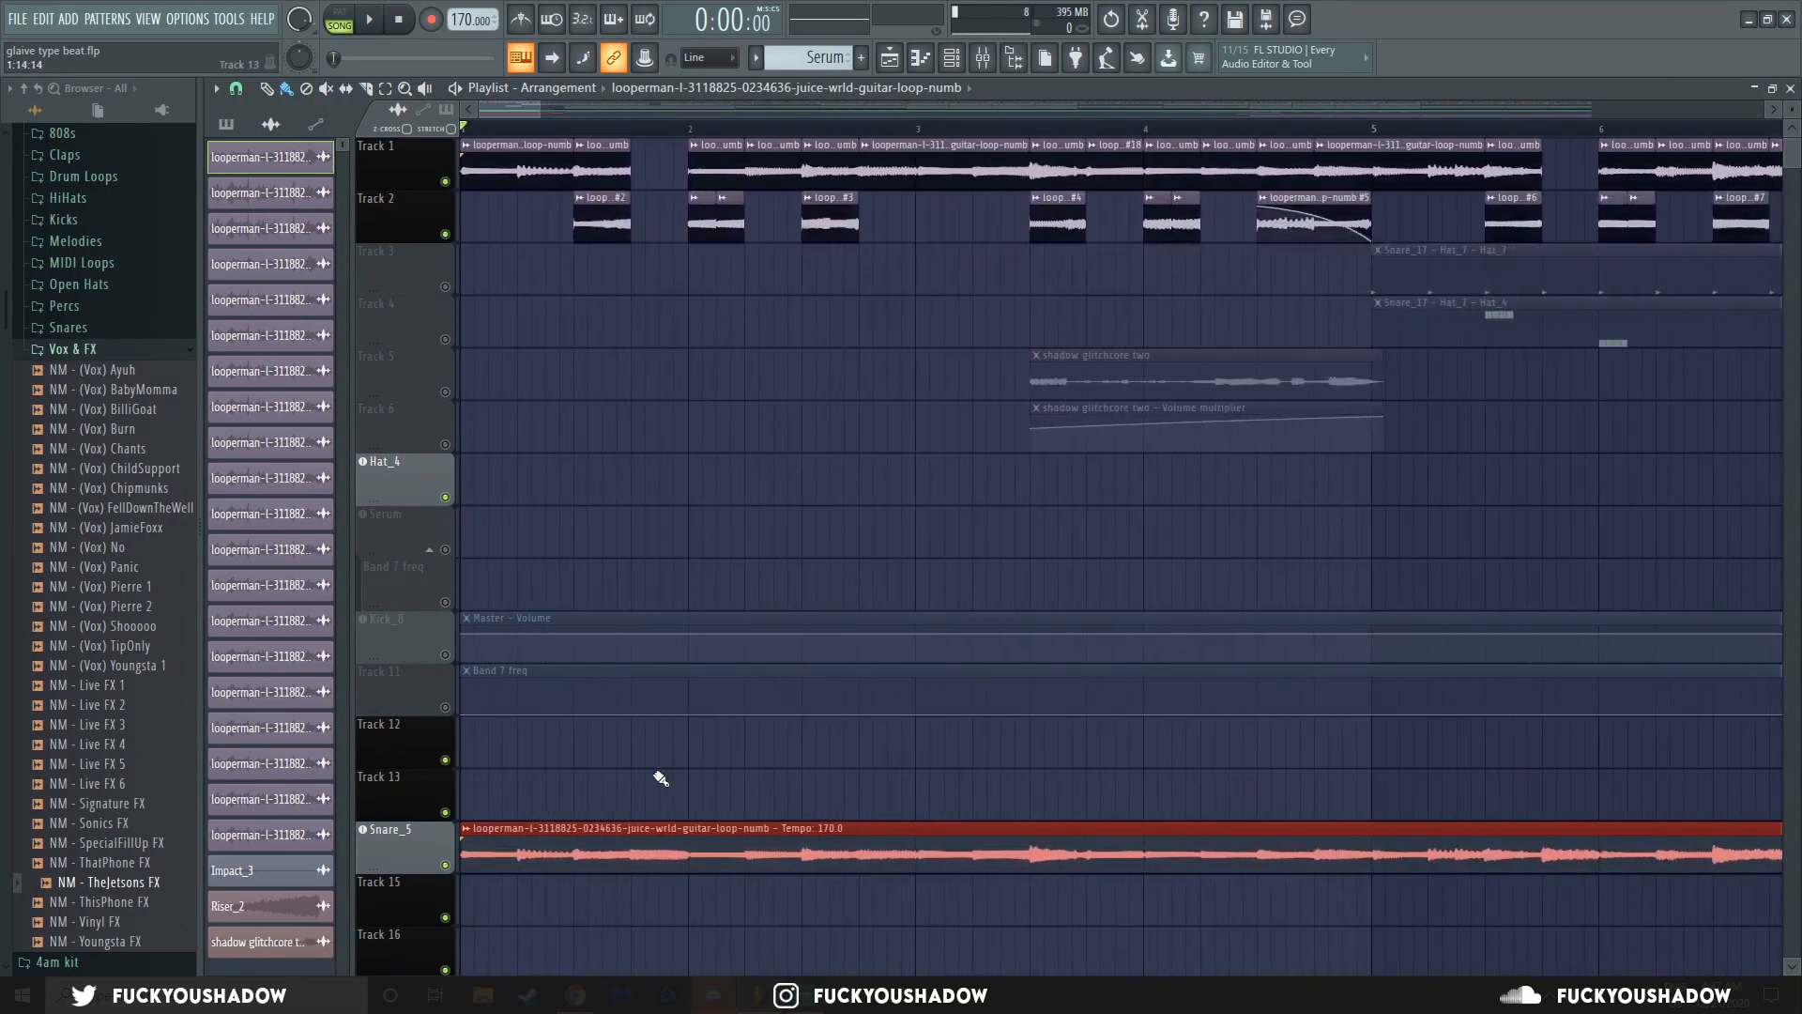
pyautogui.scroll(-3, 620, 780)
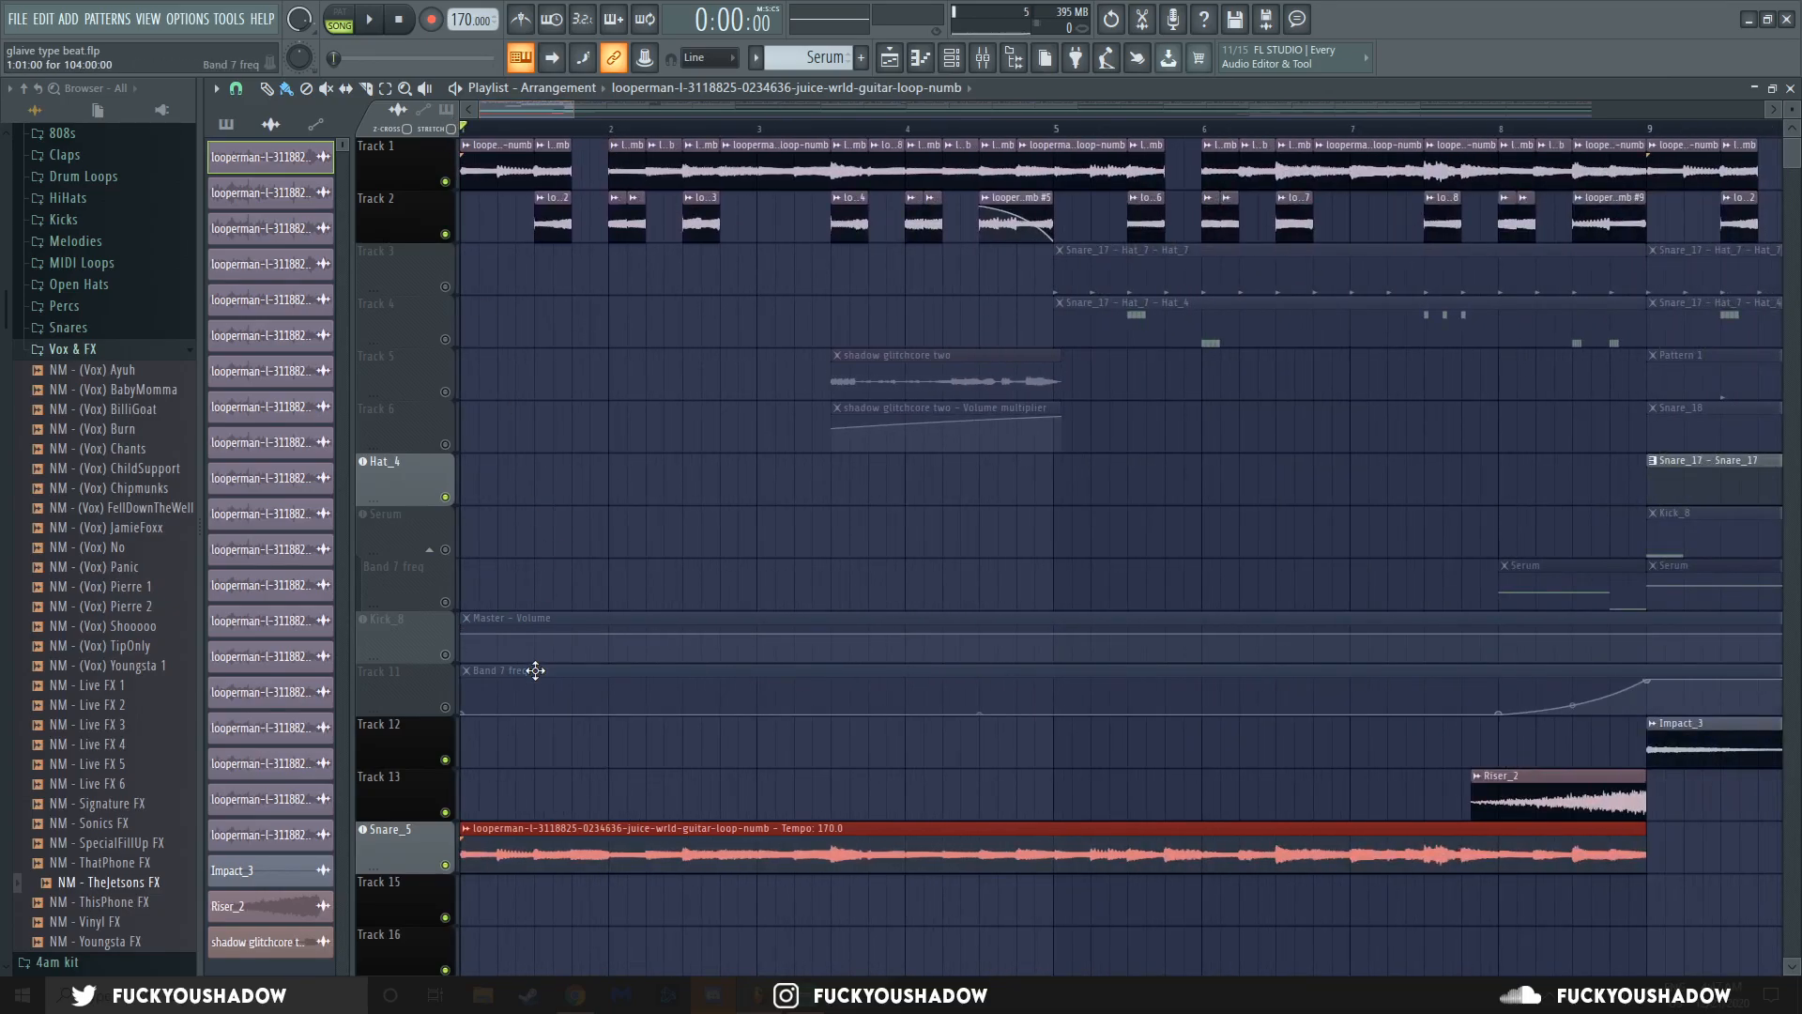
pyautogui.click(555, 830)
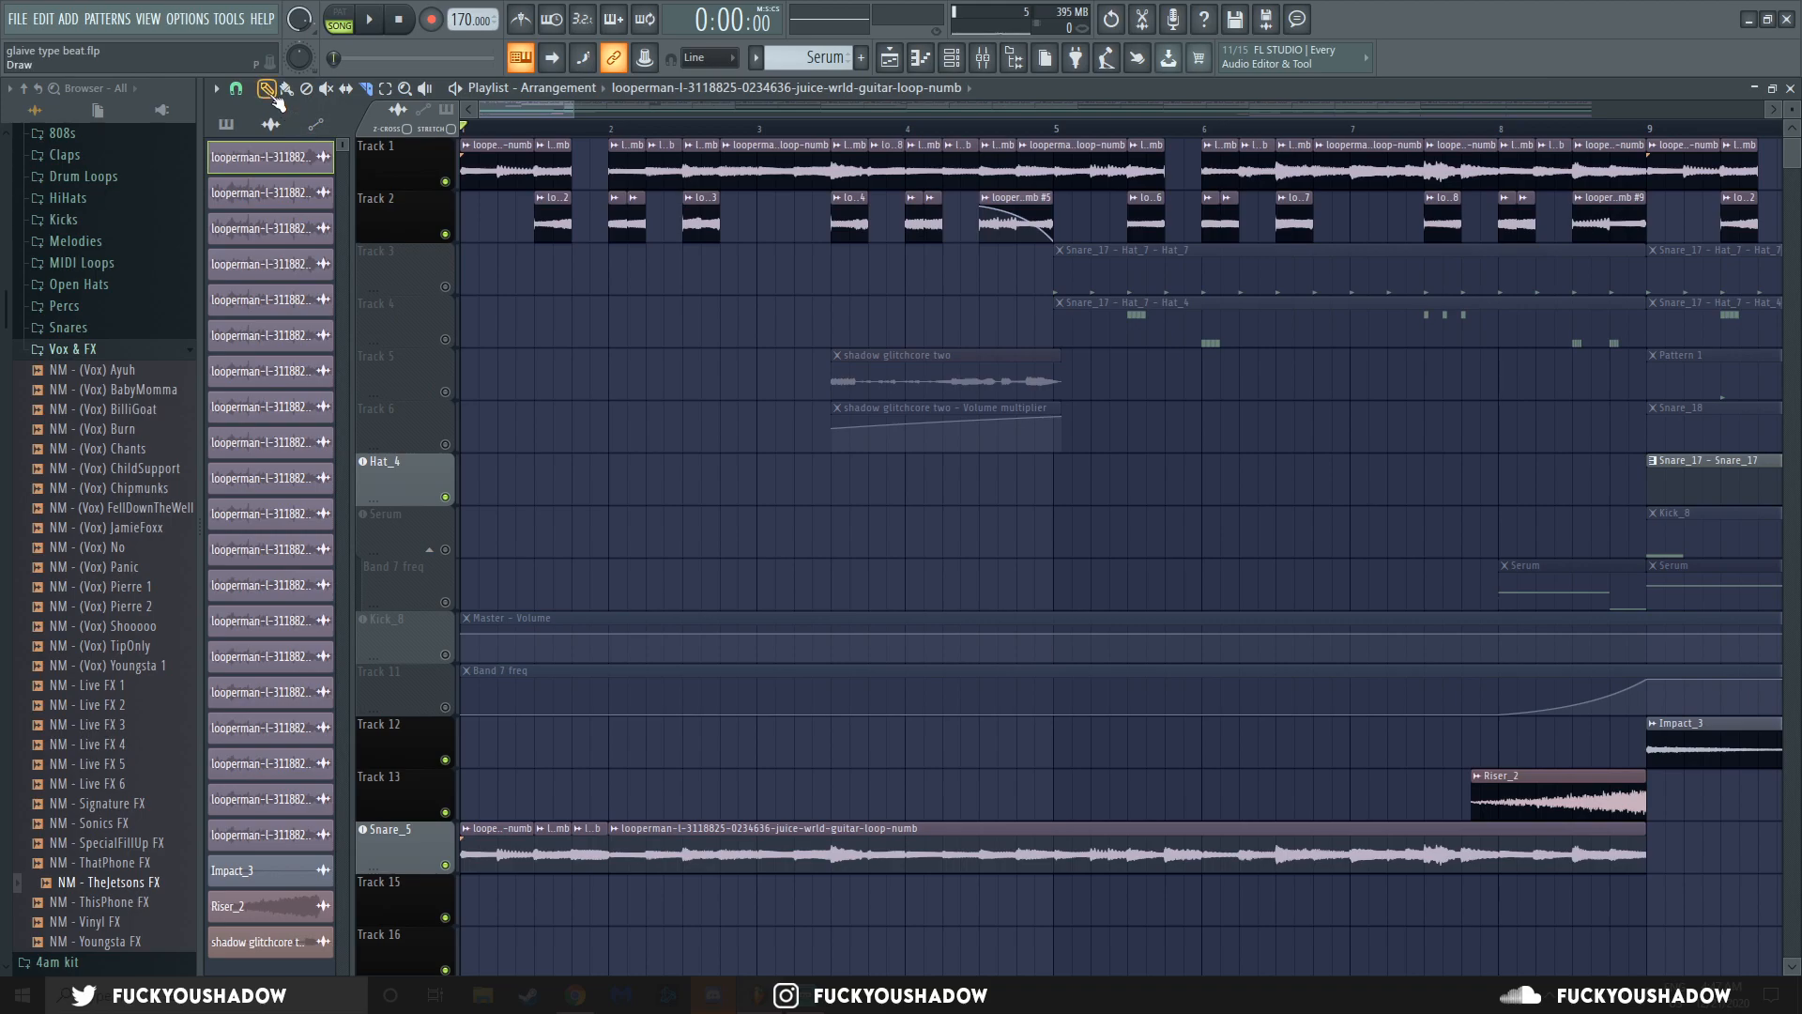
pyautogui.moveTo(555, 830)
pyautogui.mouseDown()
pyautogui.moveTo(549, 791)
pyautogui.moveTo(550, 845)
pyautogui.mouseUp()
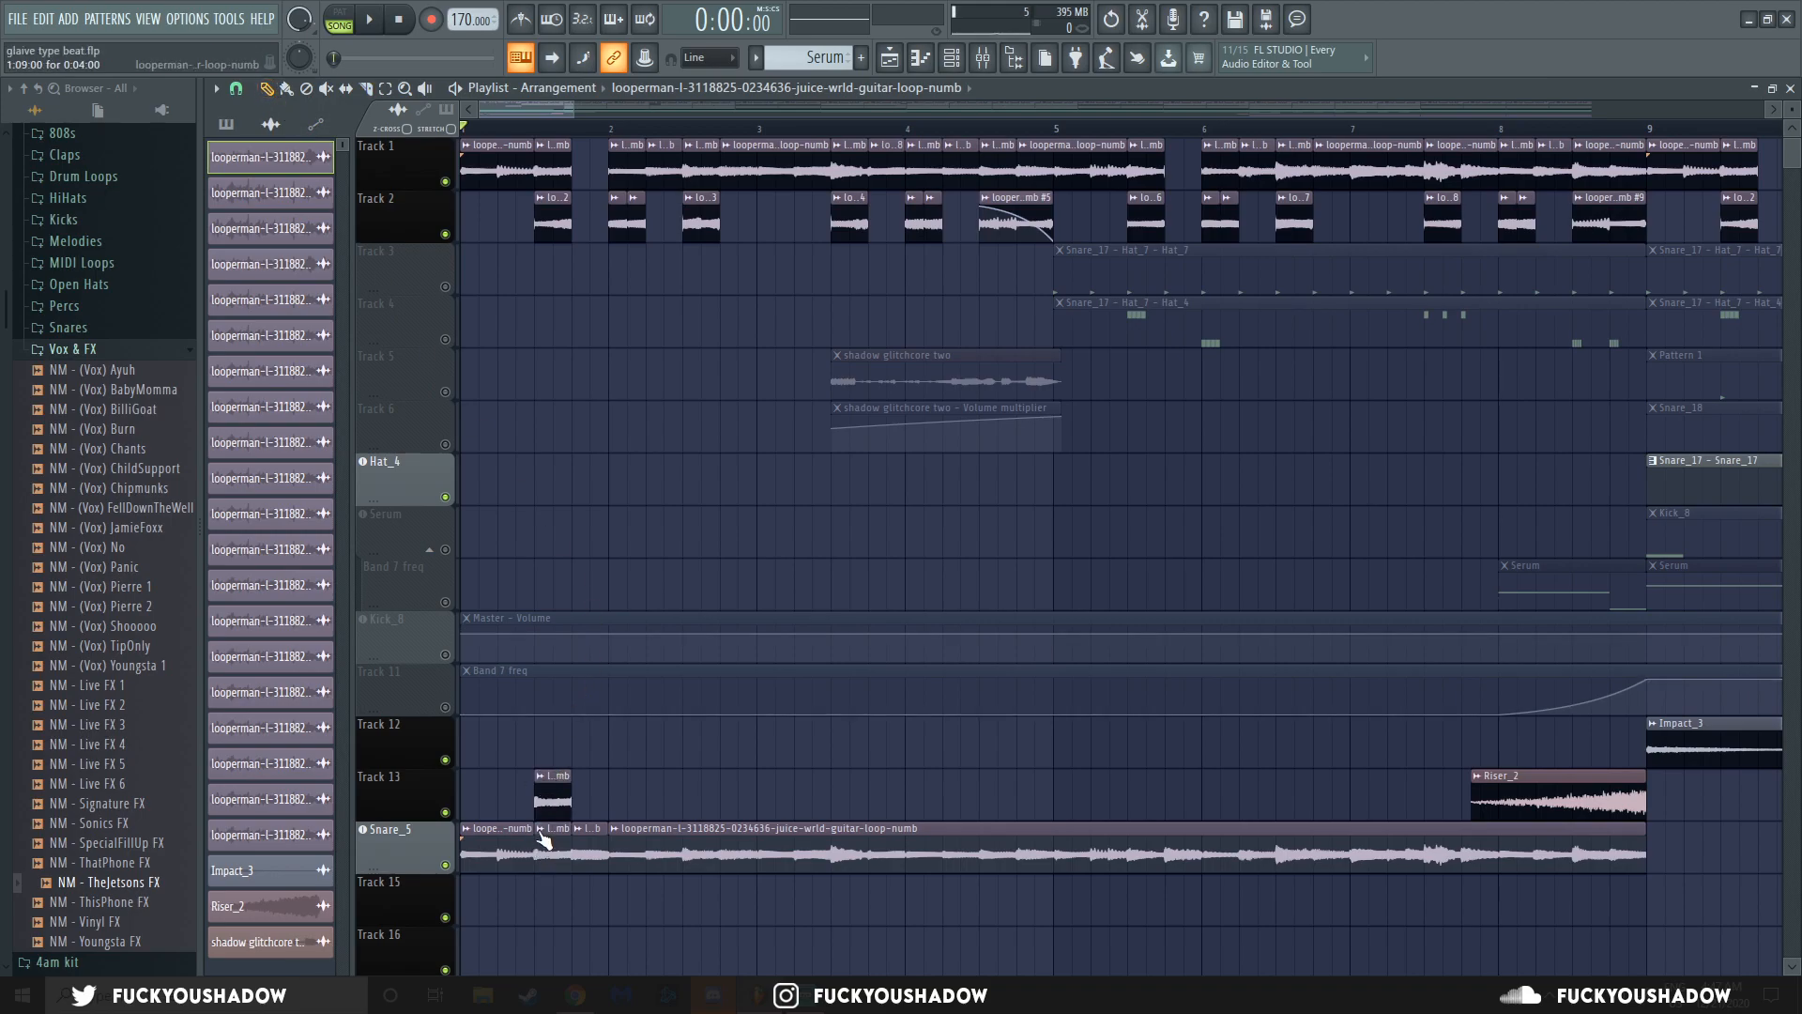
# Make the bar 1 slice on the Snare_5 track unique, move it directly below to Track 15, and fill its gap with the Track 13 copy.
pyautogui.click(540, 828)
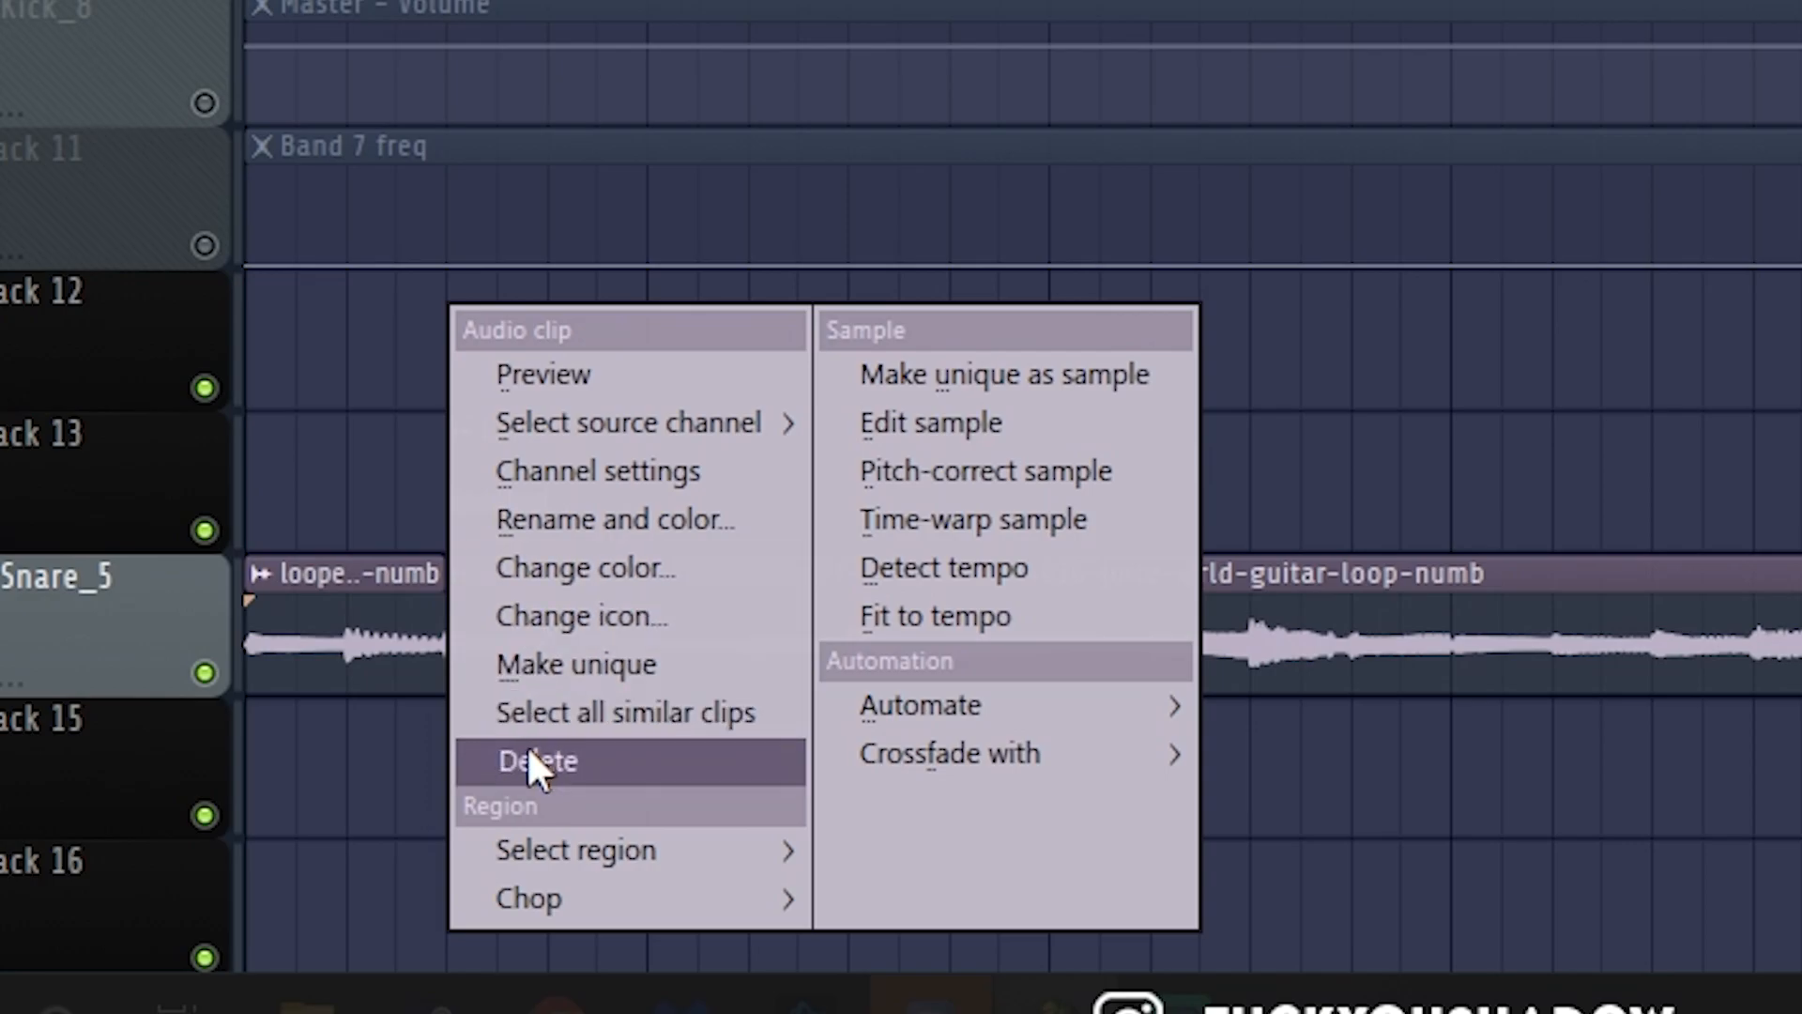
pyautogui.click(568, 667)
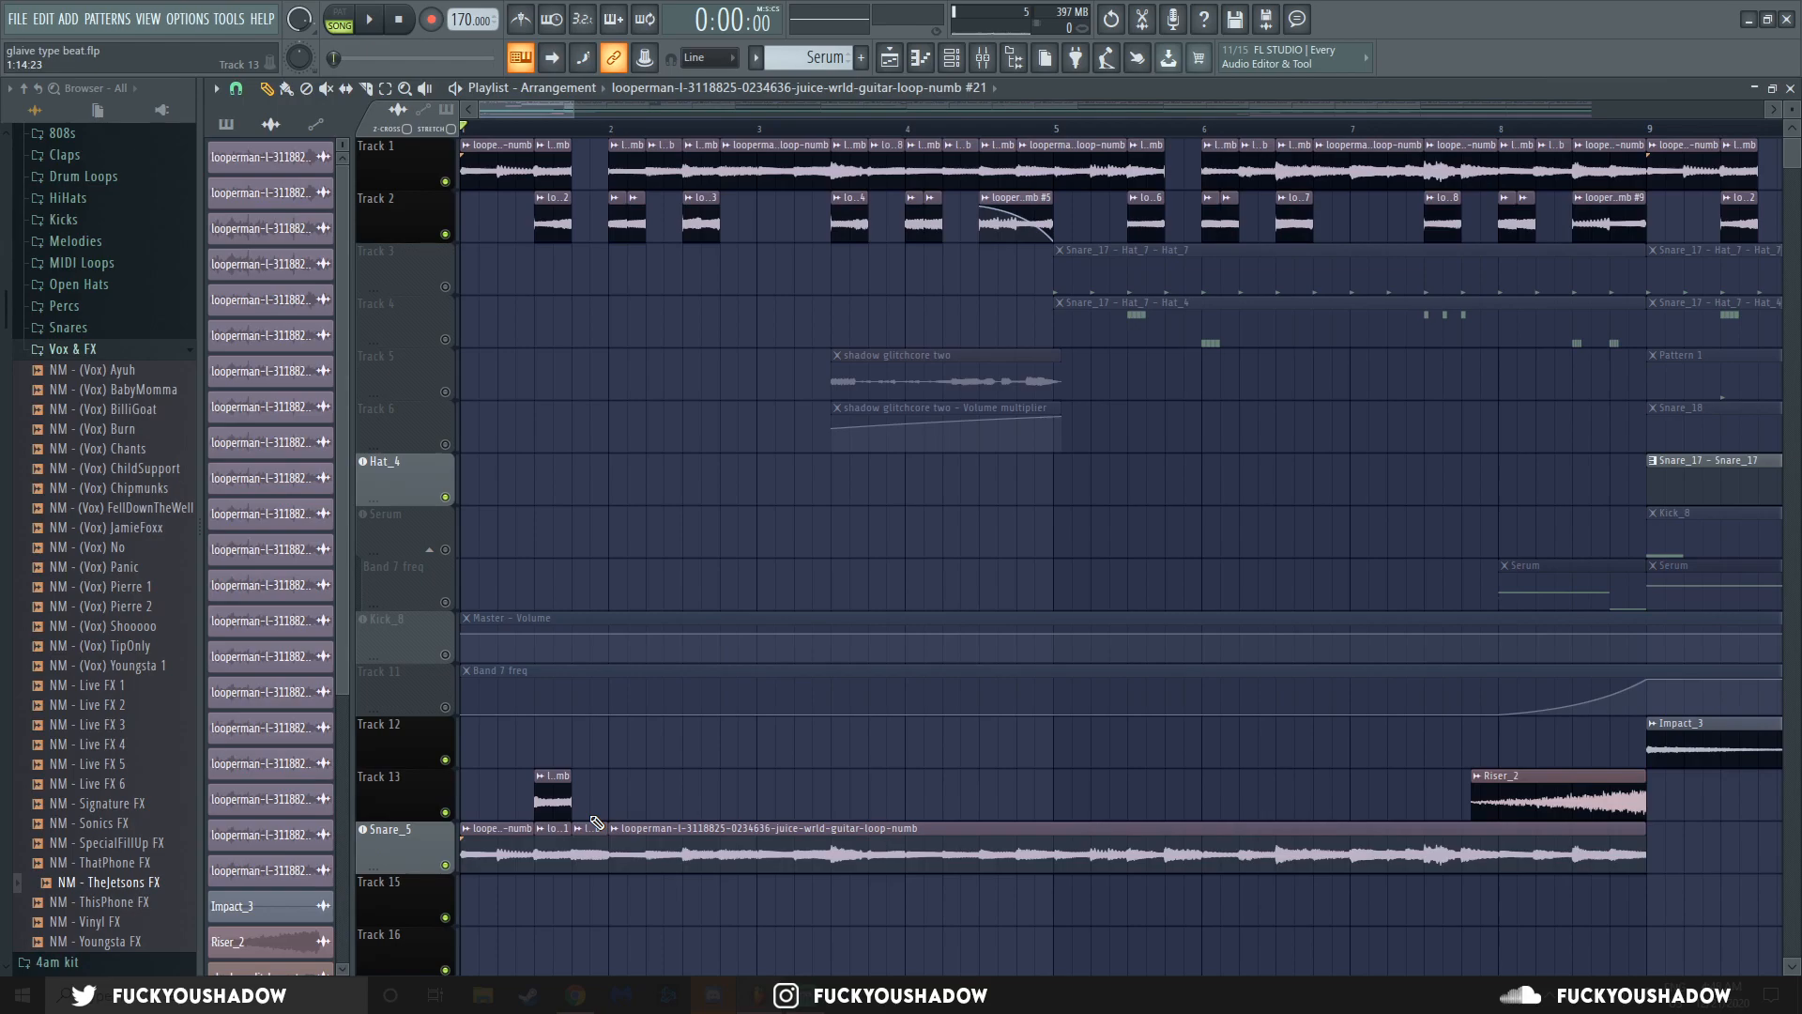
pyautogui.scroll(-5, 575, 732)
pyautogui.scroll(2, 577, 651)
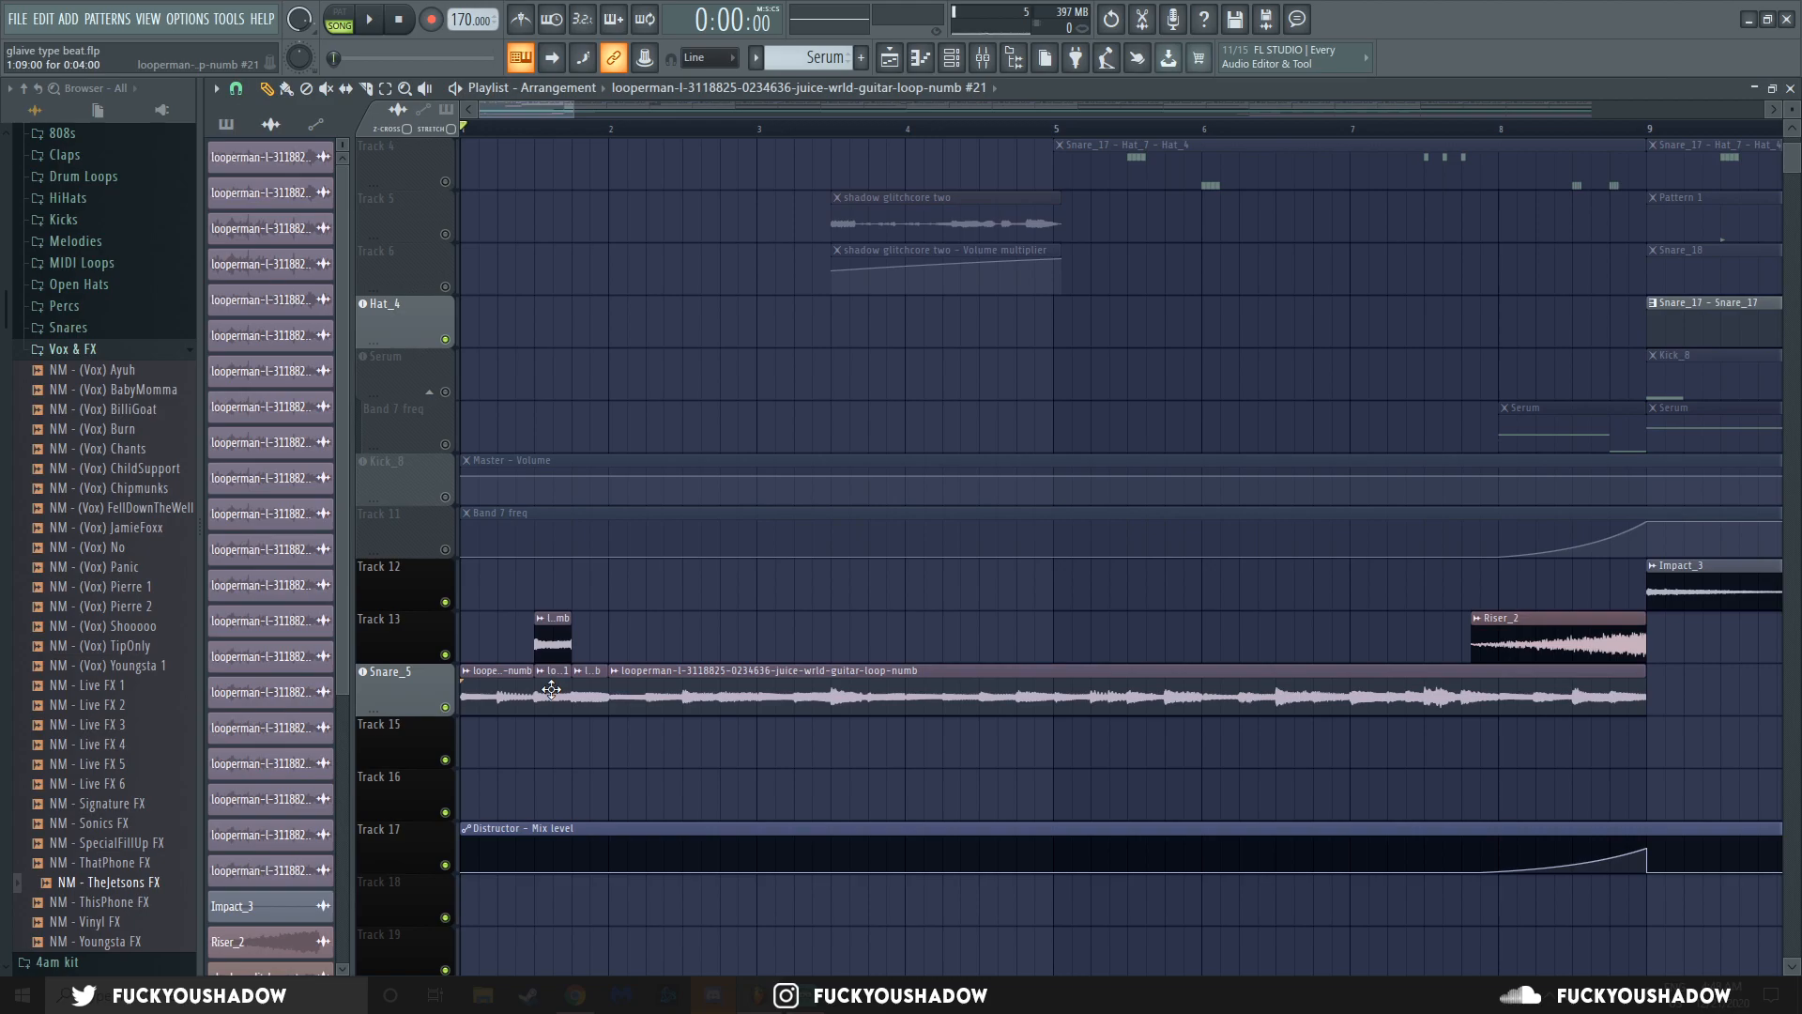
pyautogui.moveTo(548, 685); pyautogui.dragTo(509, 746)
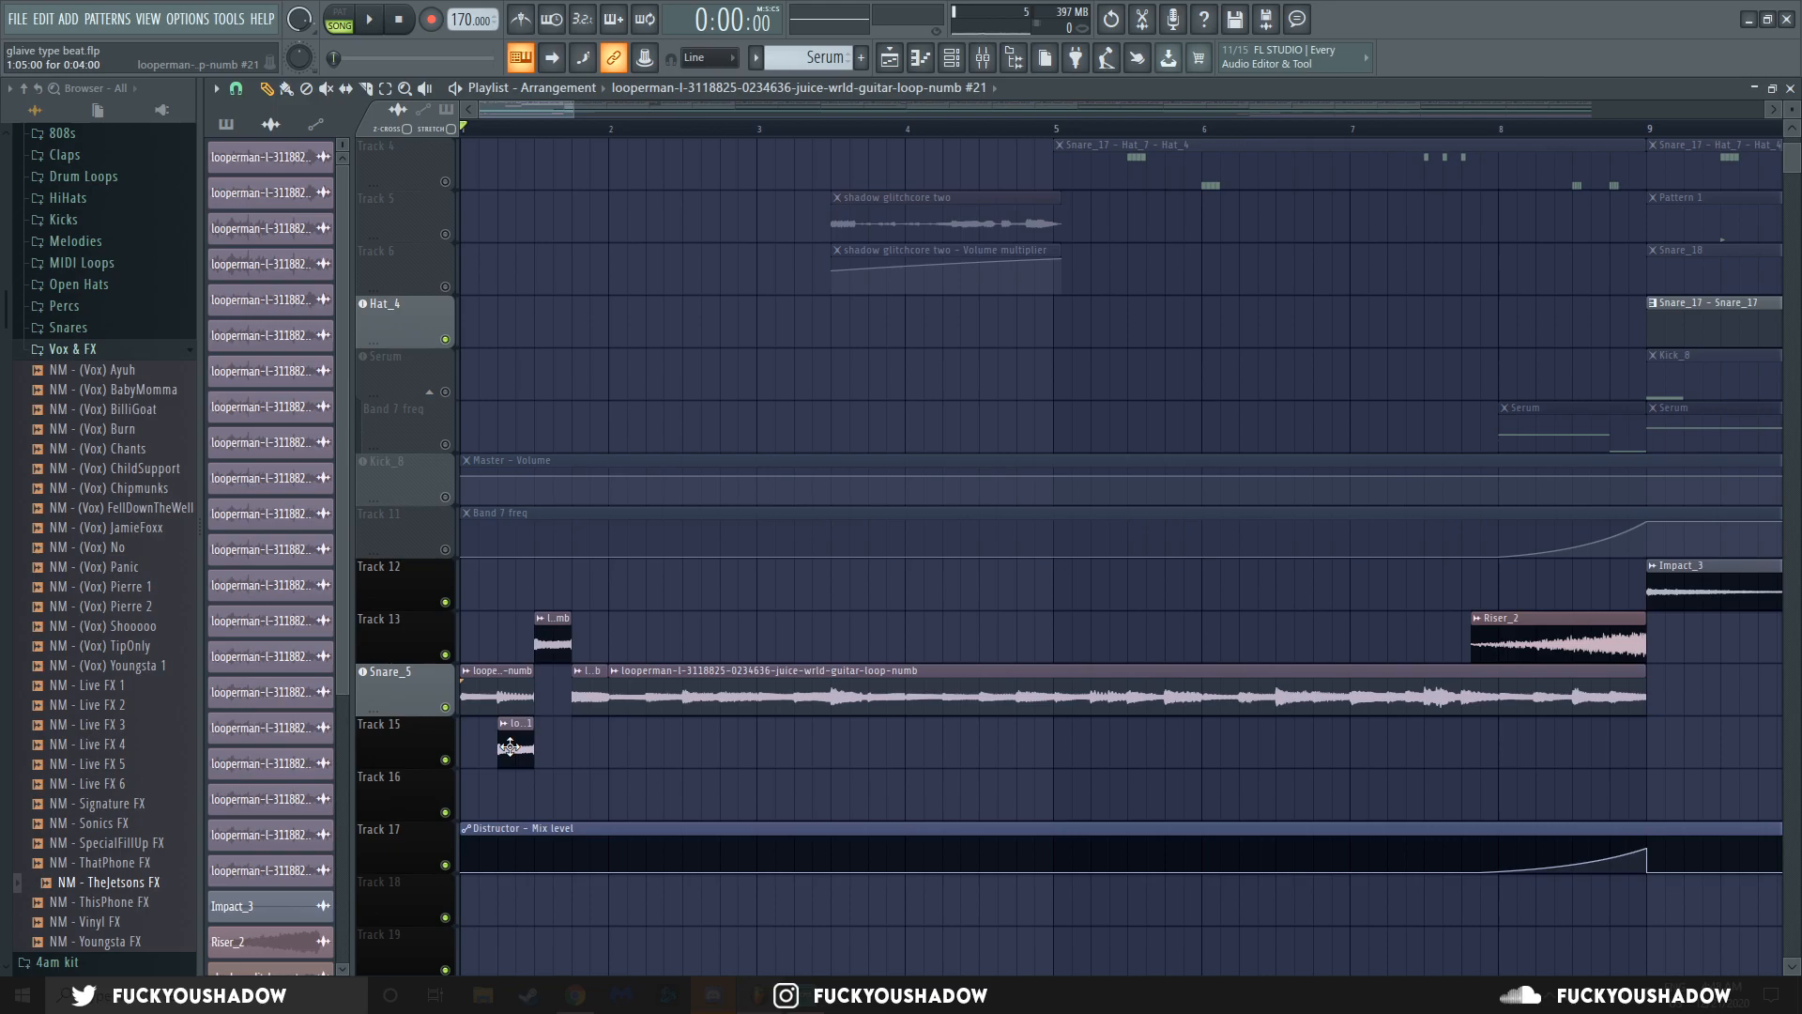
pyautogui.moveTo(553, 643); pyautogui.dragTo(551, 754)
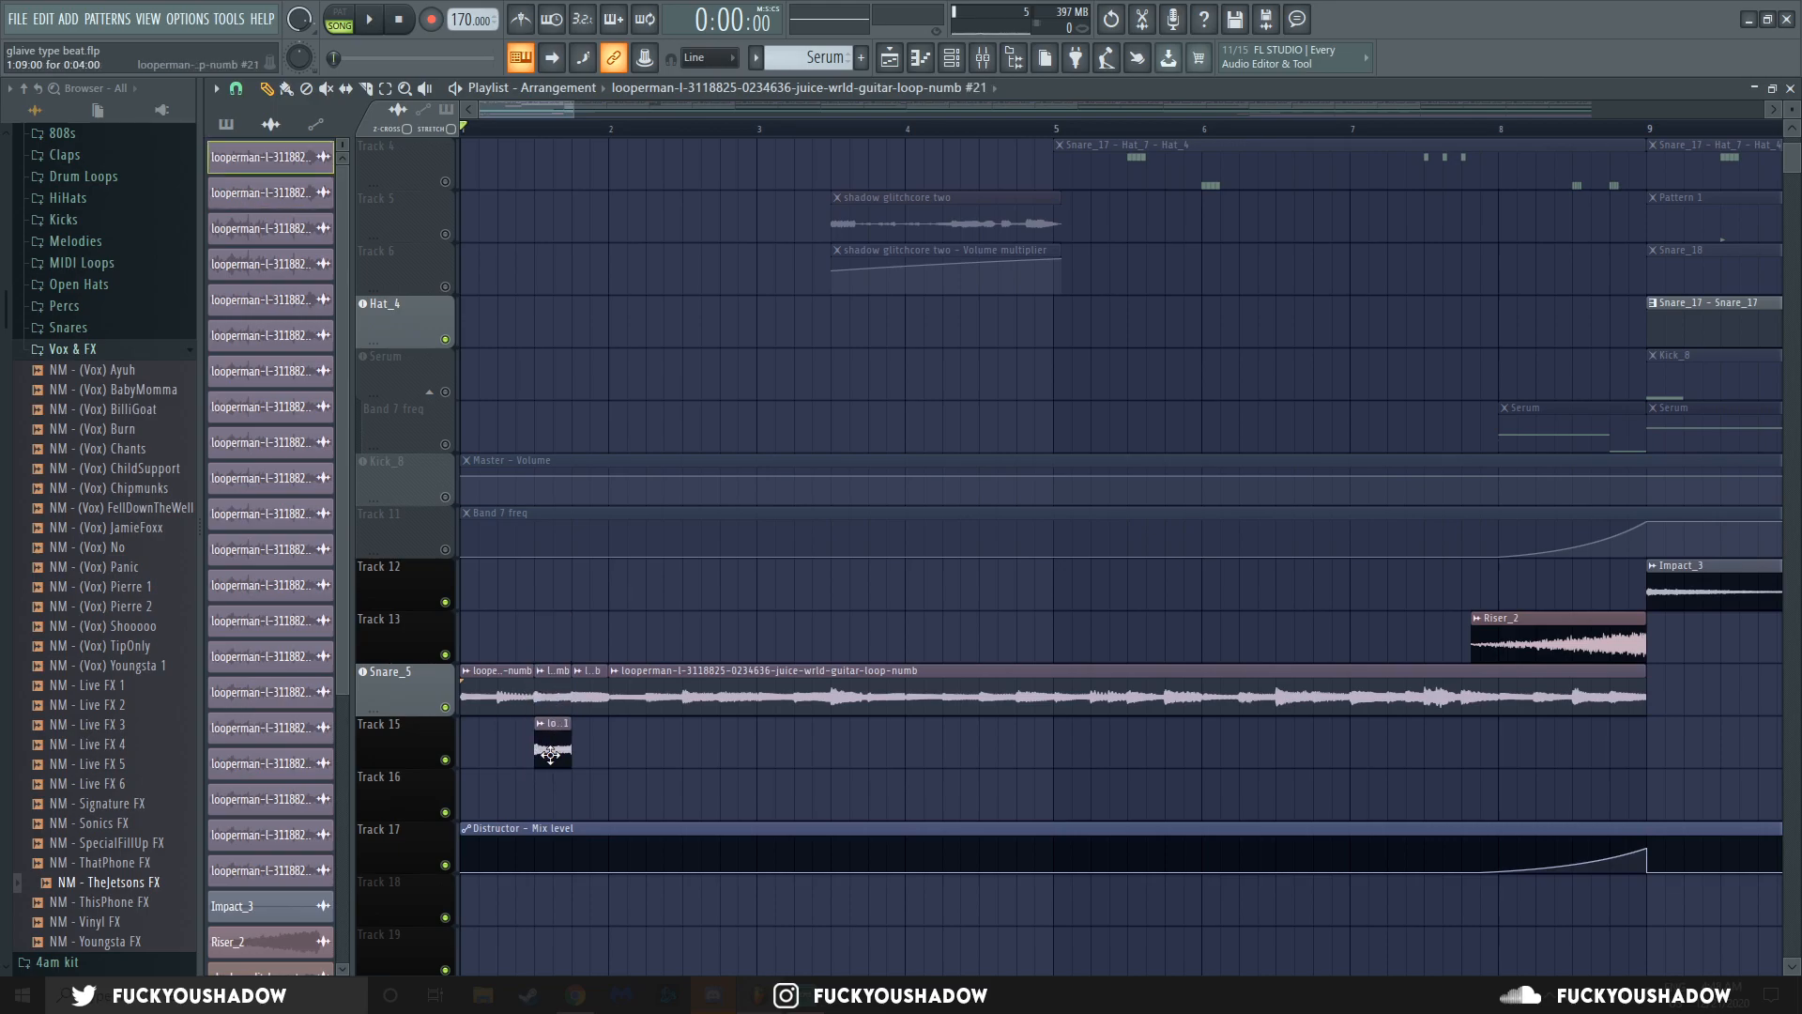
# Pitch the unique slice on Track 15 up by 1200 cents, set its stretching mode to Auto, and reverse it.
pyautogui.doubleClick(559, 725)
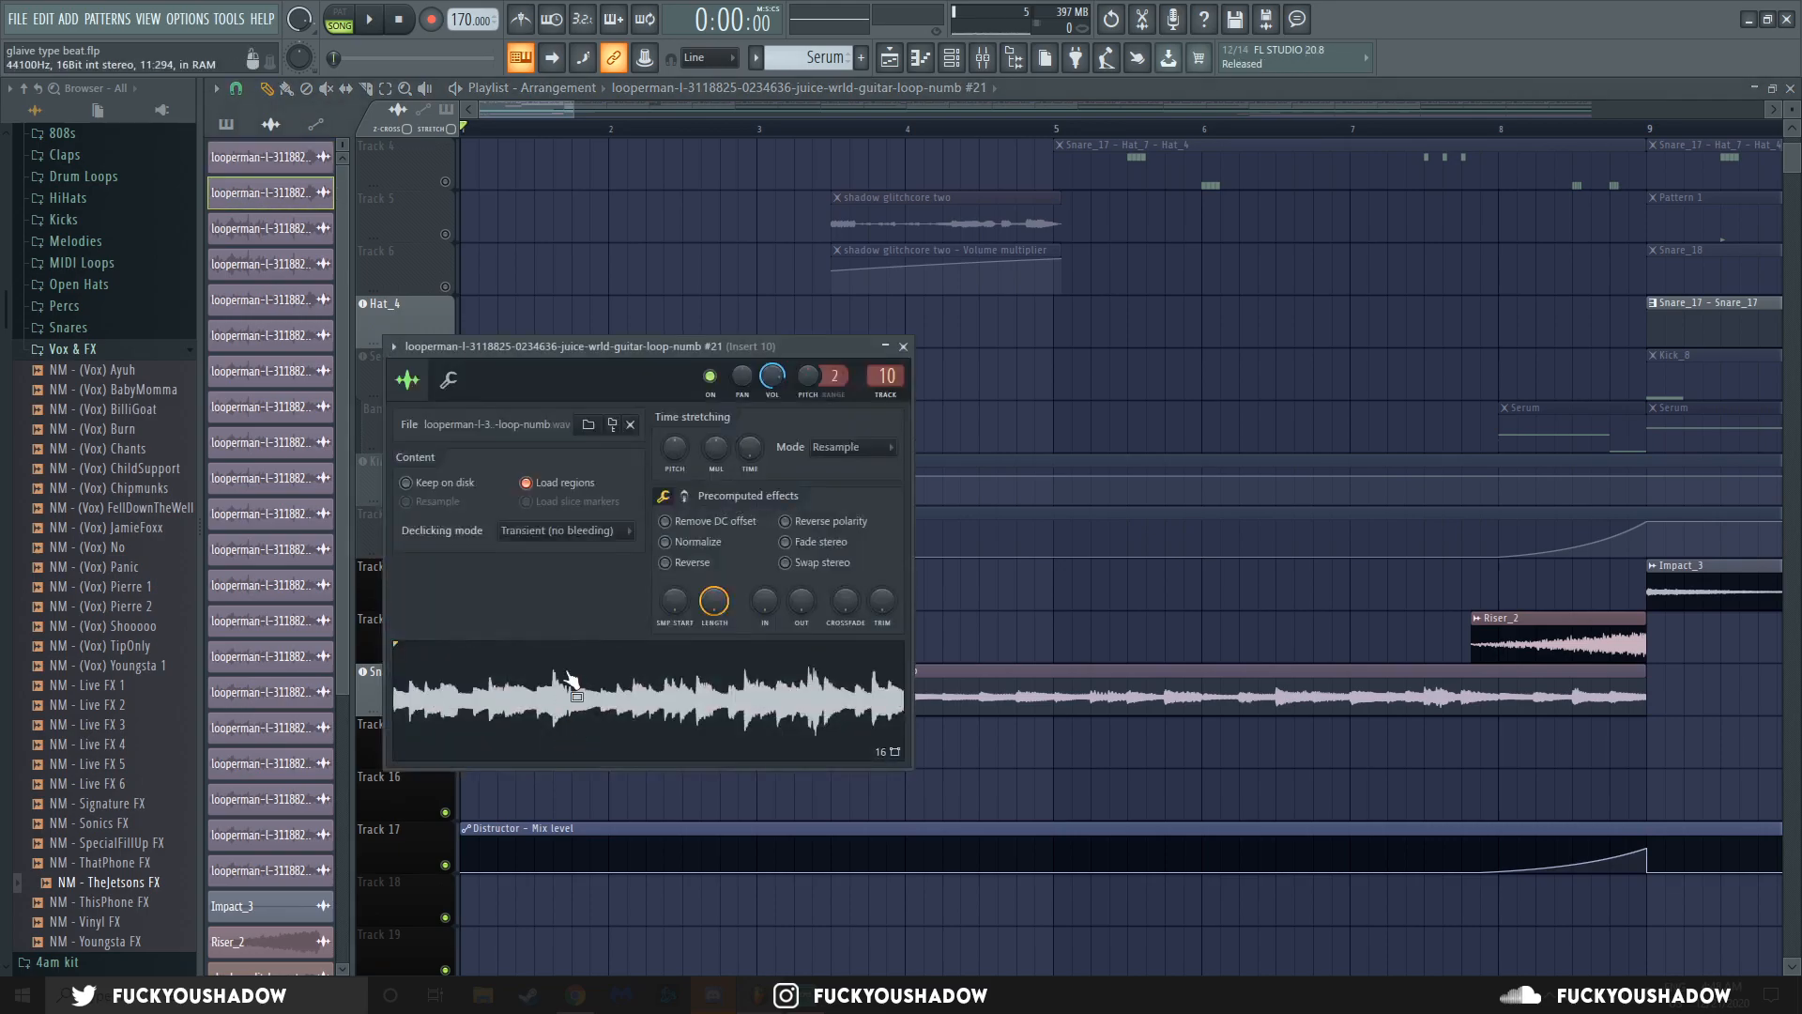
pyautogui.moveTo(676, 449); pyautogui.dragTo(676, 404)
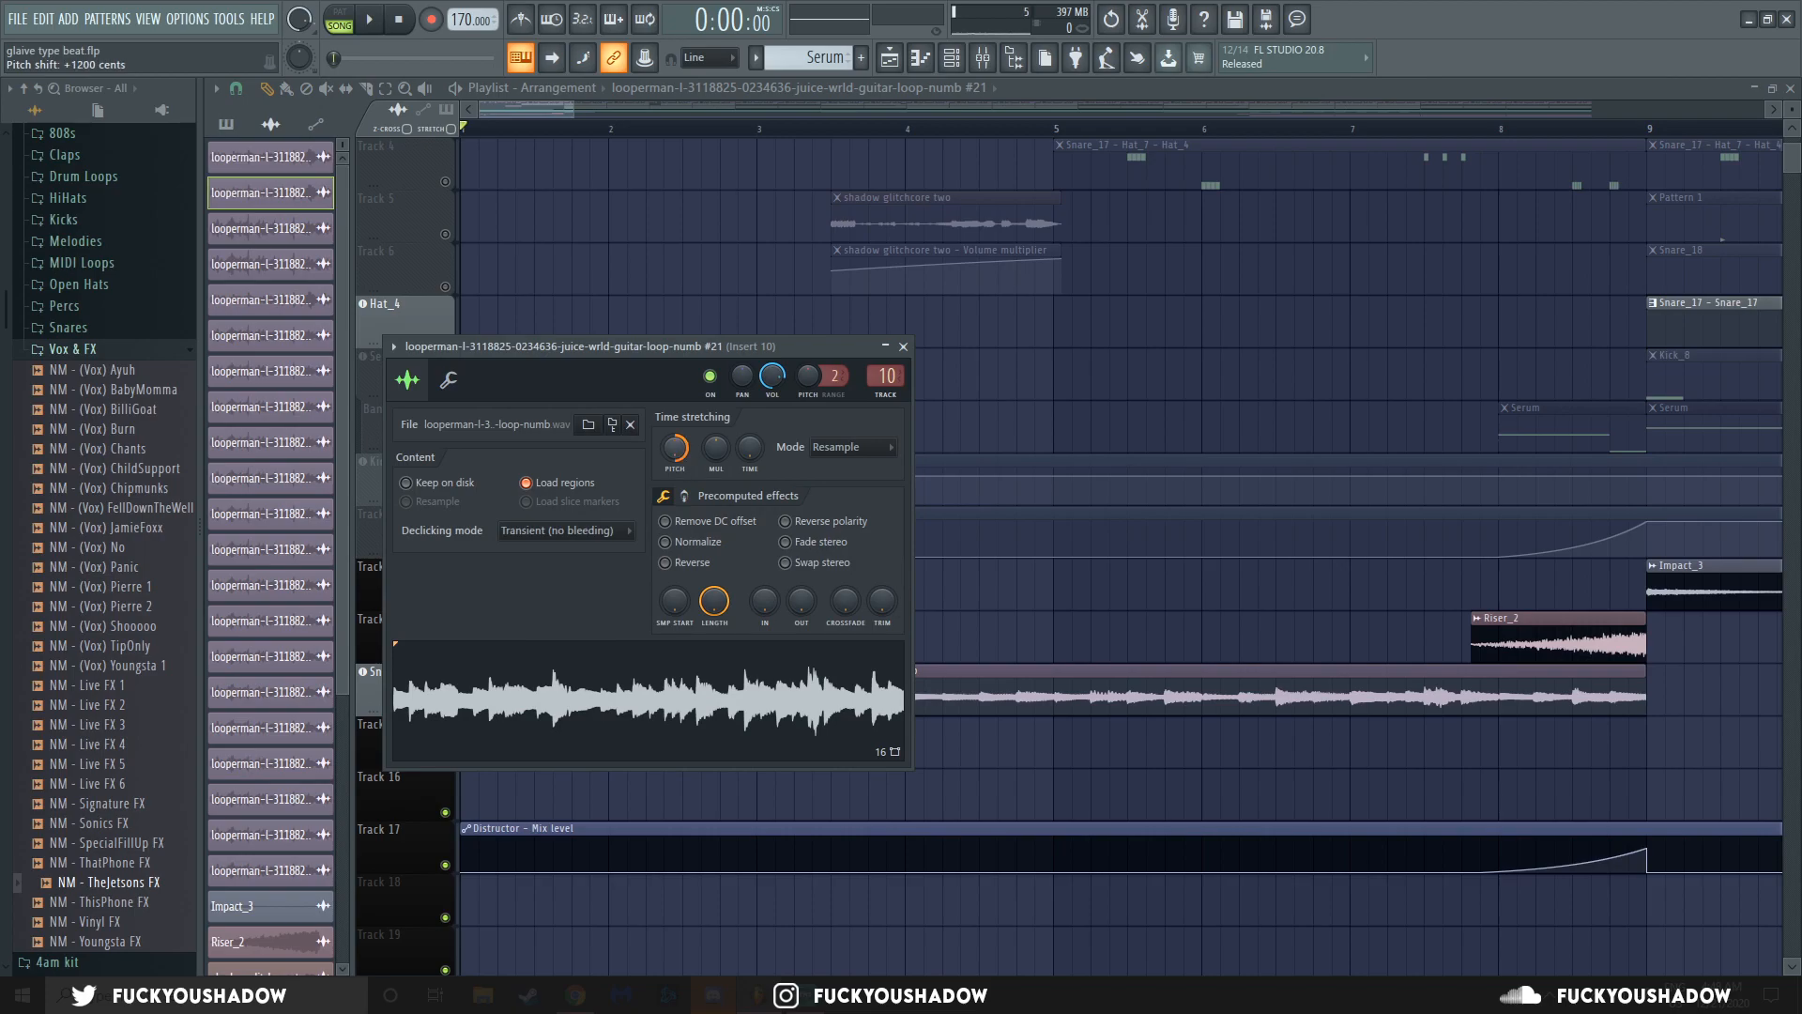
pyautogui.click(665, 563)
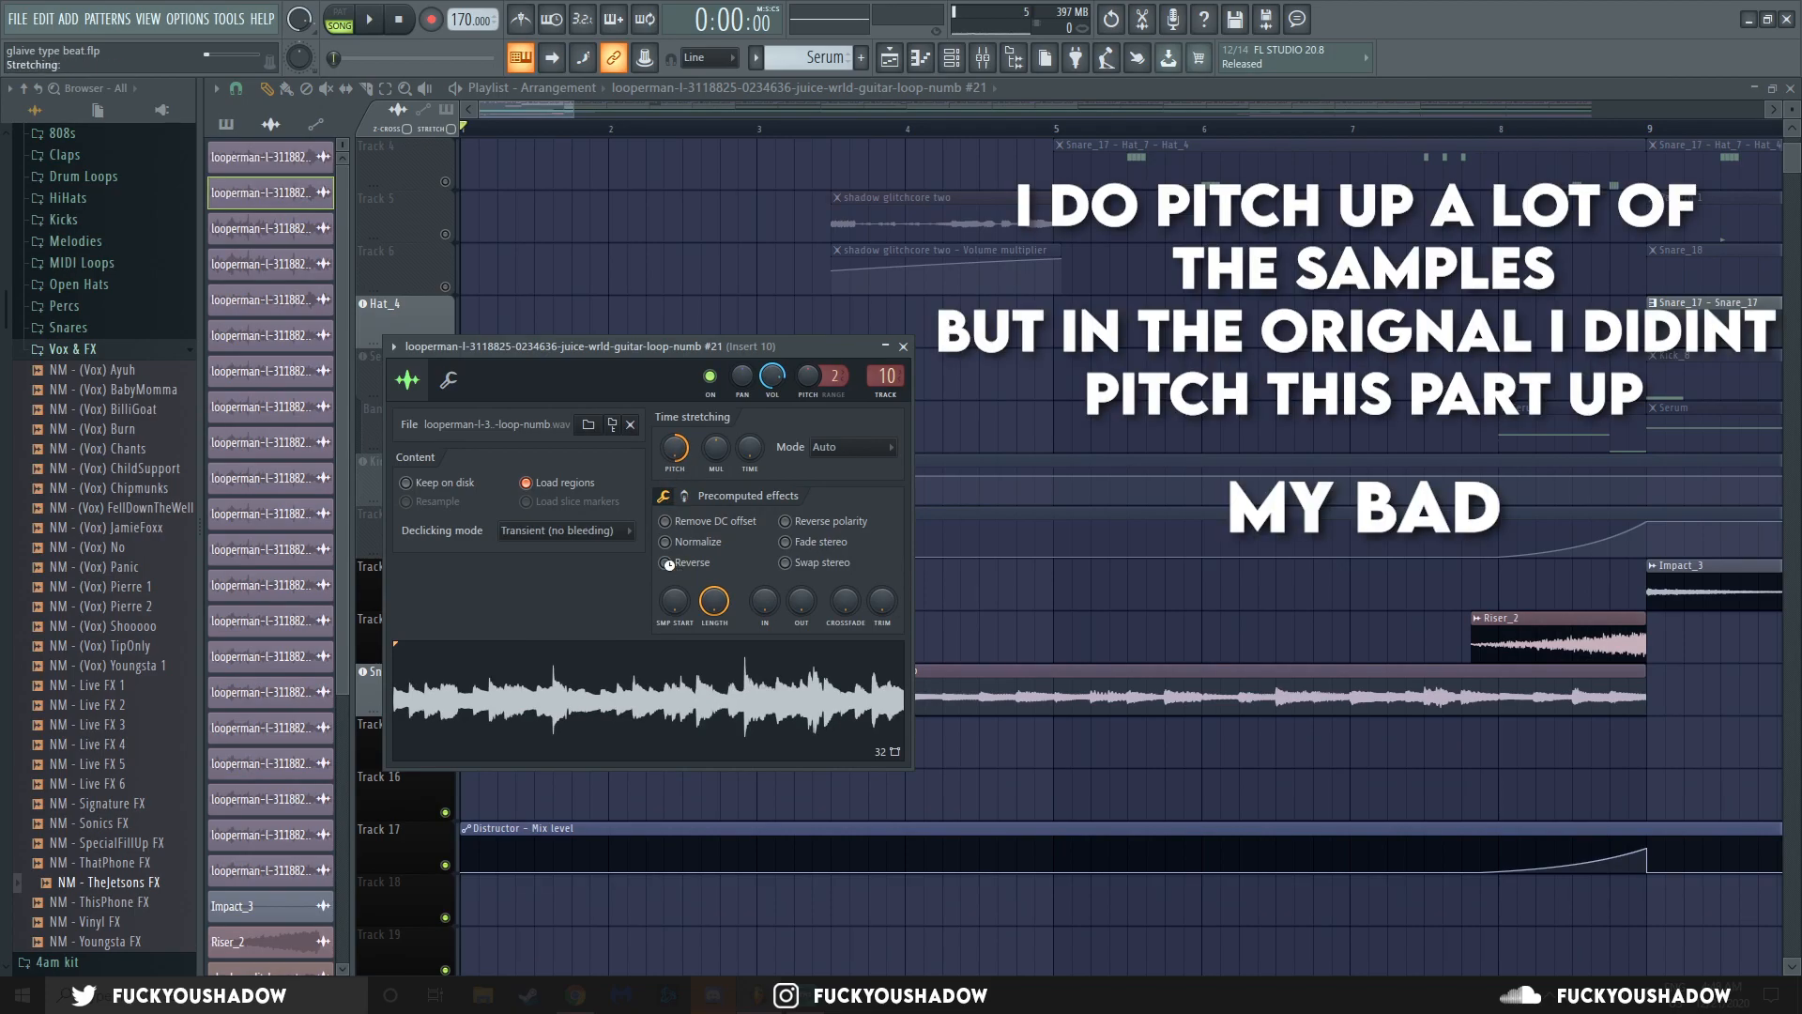
pyautogui.click(904, 347)
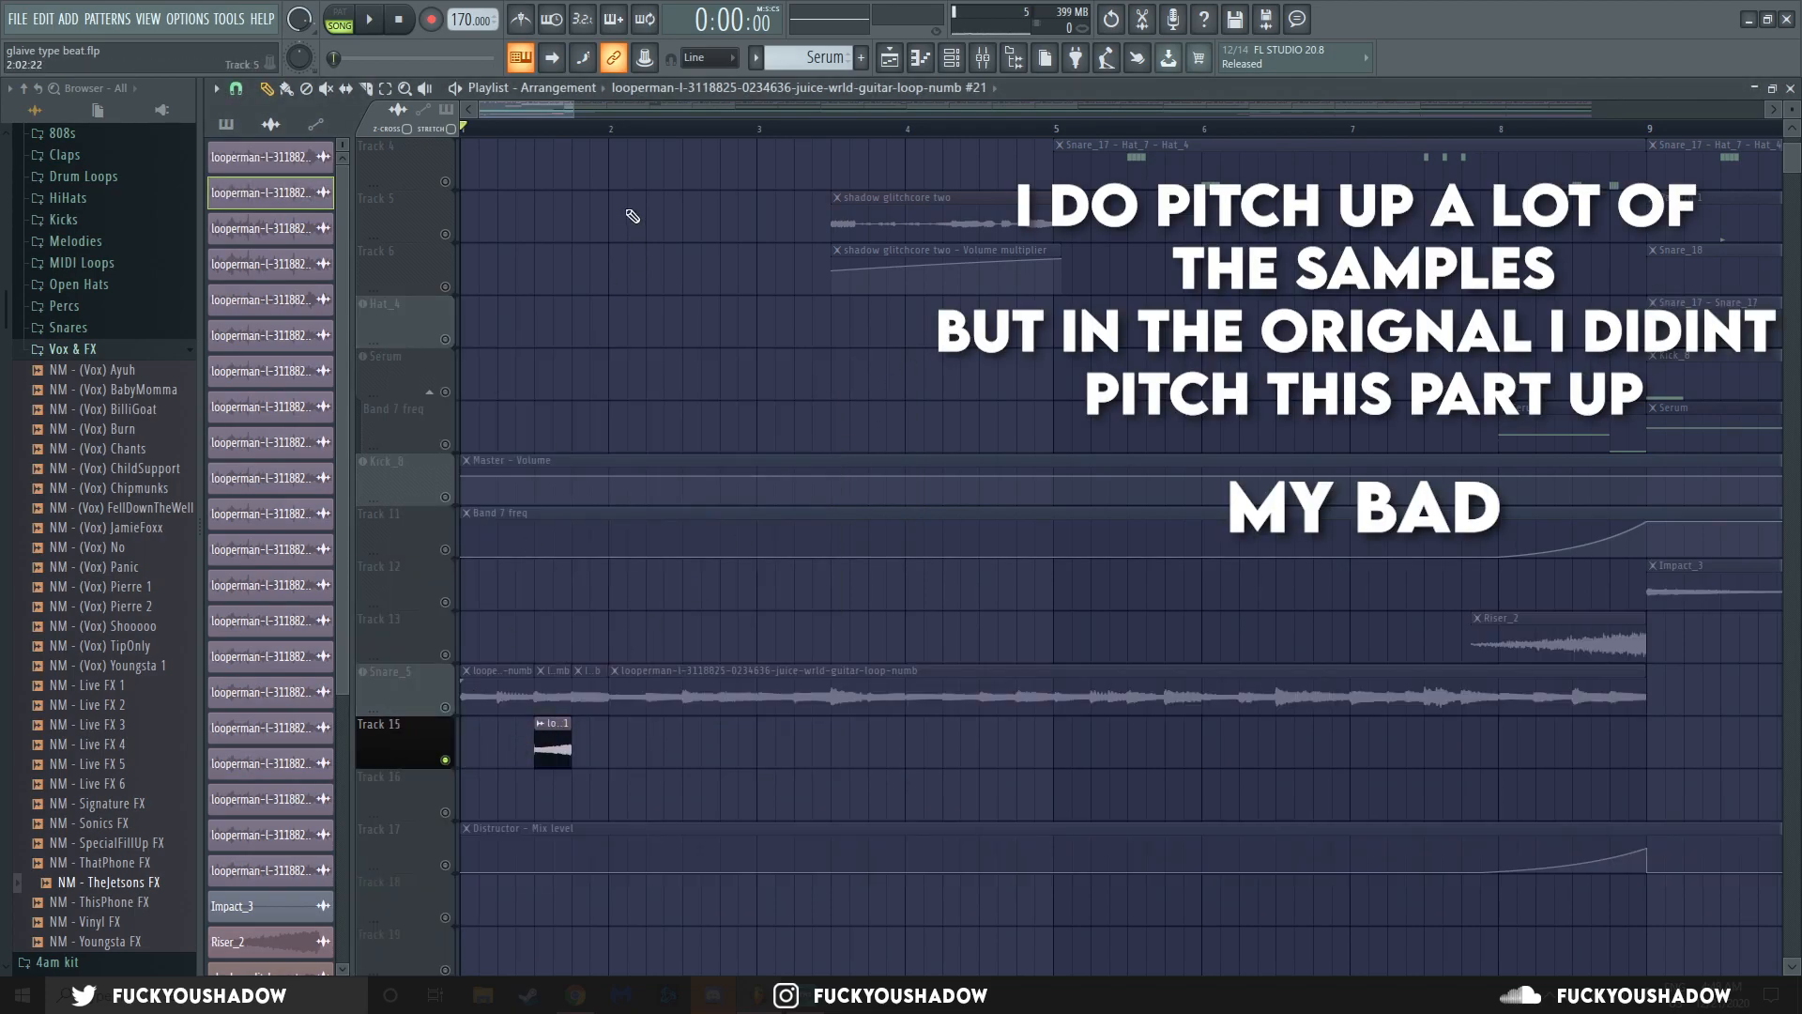
# Play the reversed slice with Track 15 soloed.
pyautogui.click(371, 21)
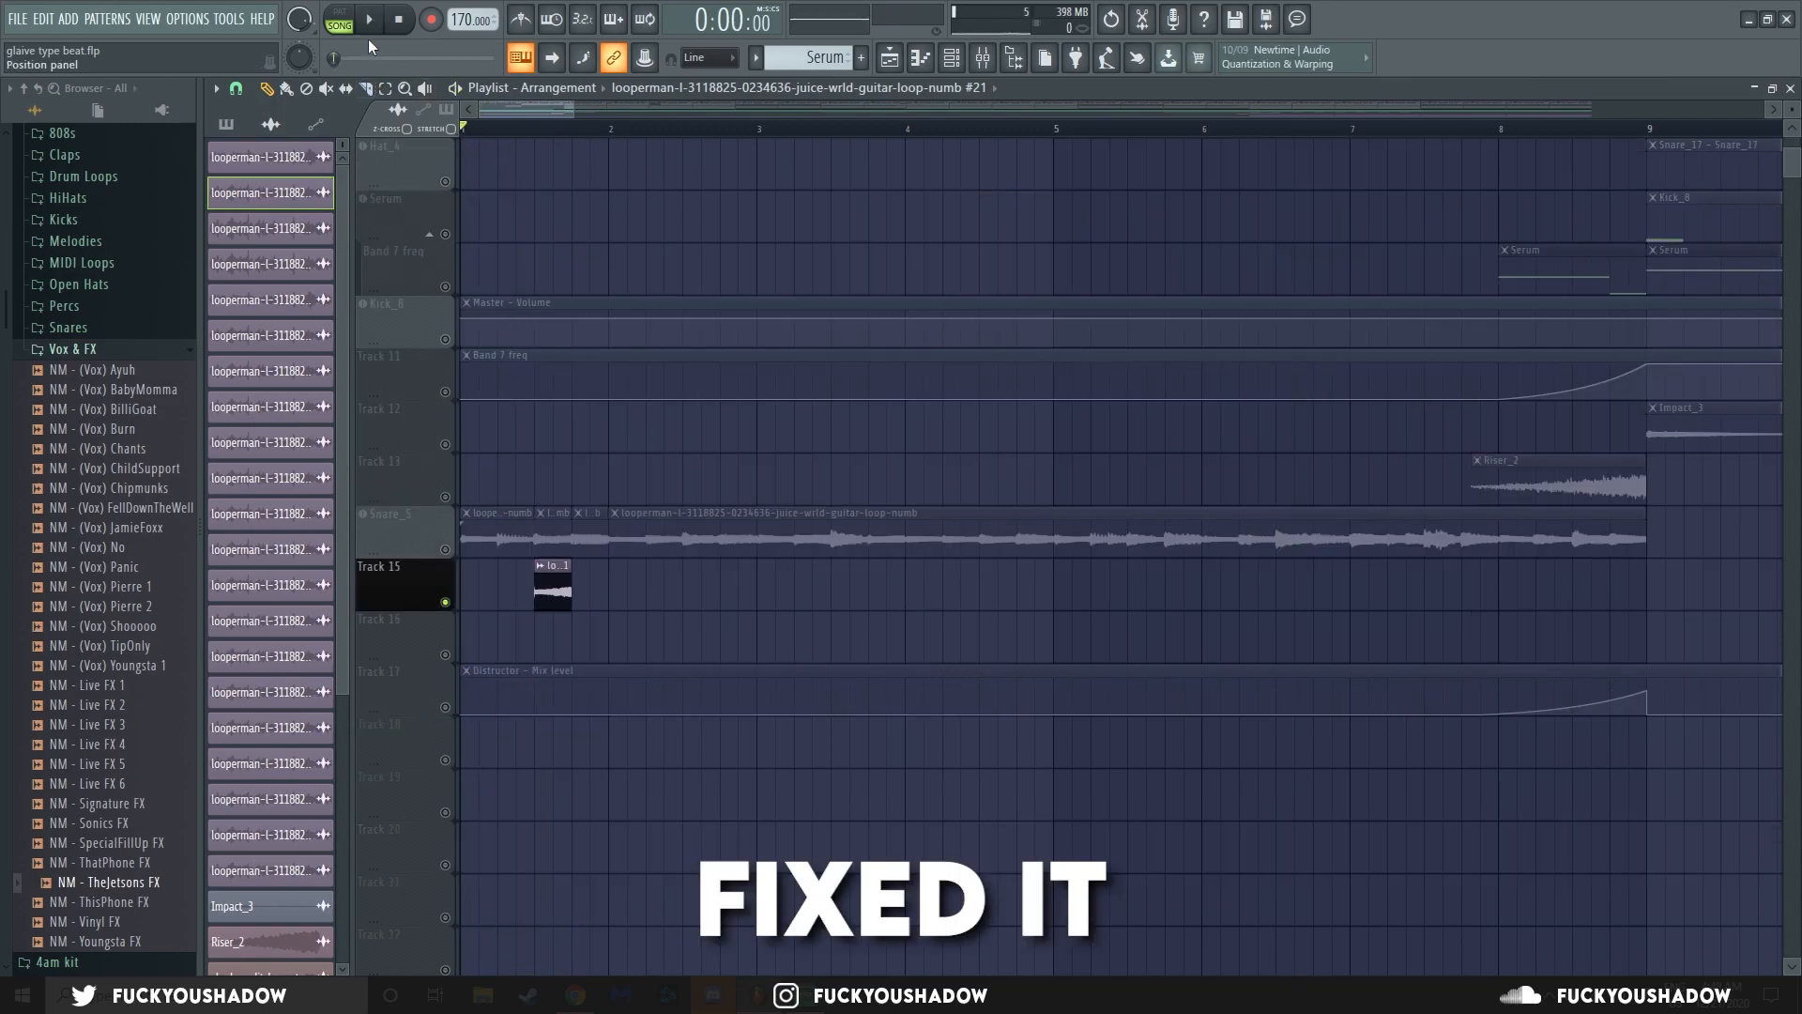
pyautogui.click(373, 21)
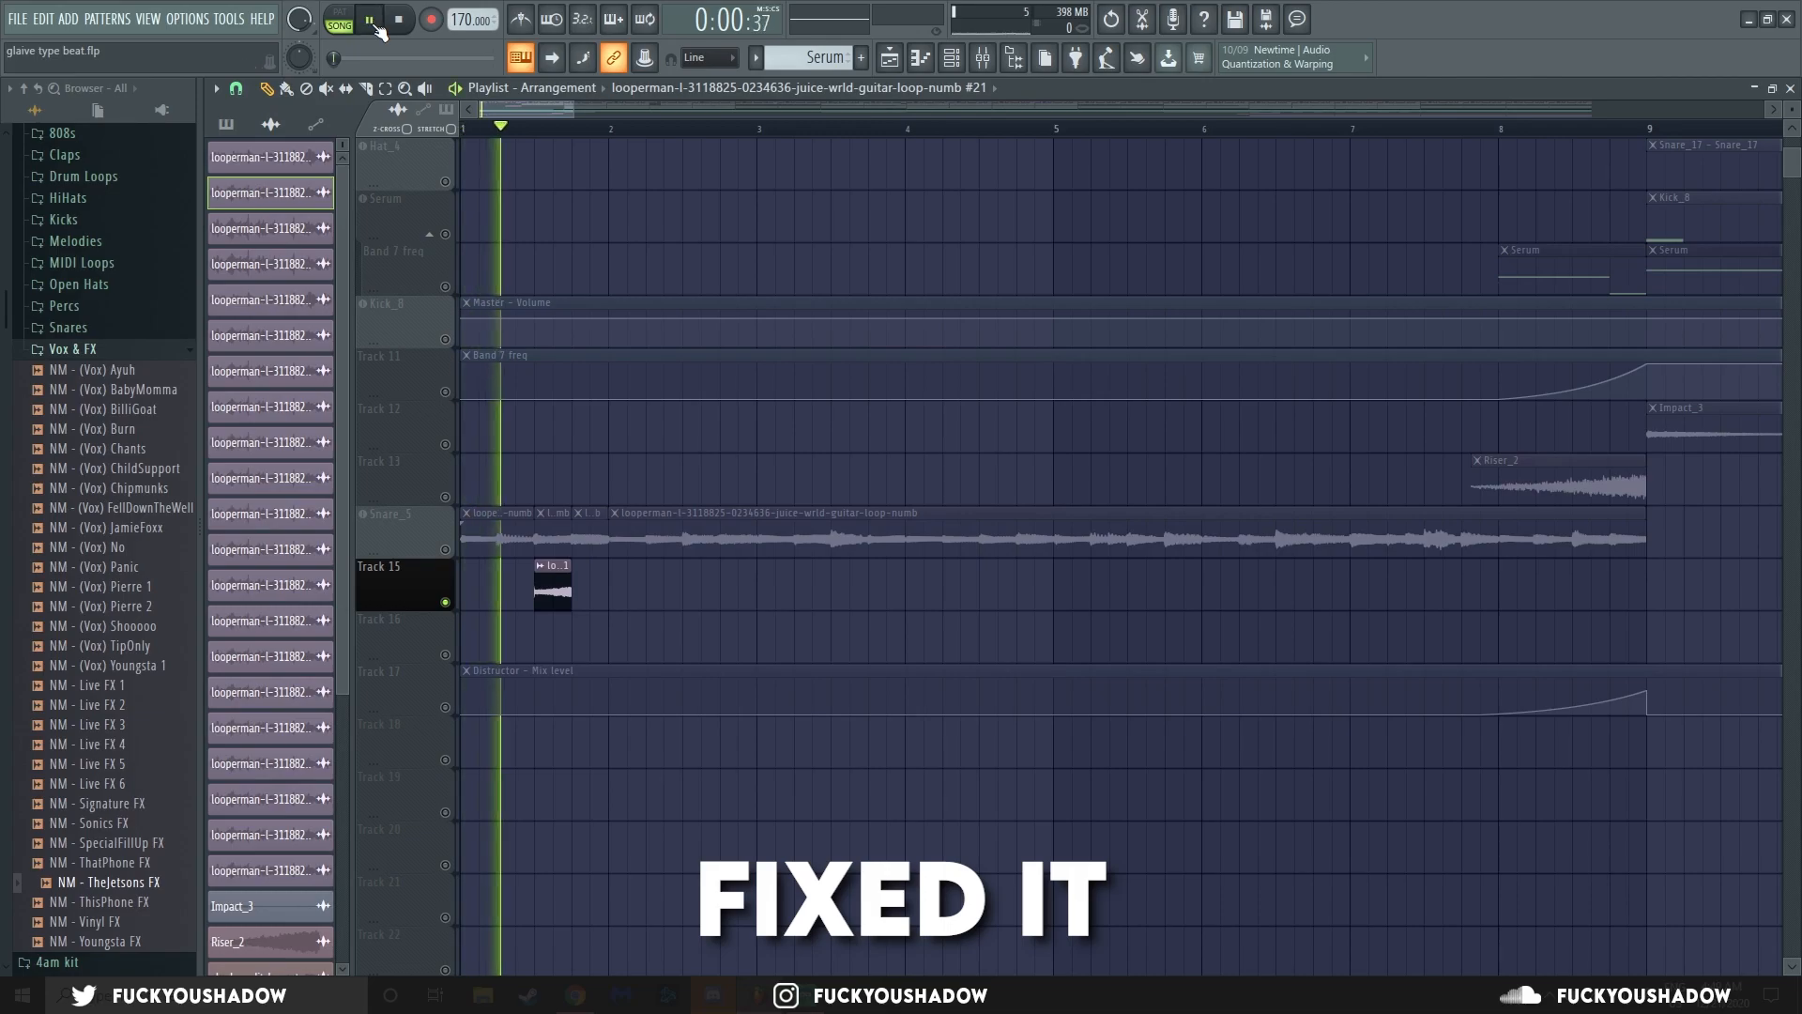
pyautogui.click(373, 21)
# Slice the guitar loop on the Snare_5 track at the start and end of bar 2's third beat.
pyautogui.scroll(3, 728, 834)
pyautogui.scroll(-1, 727, 834)
pyautogui.moveTo(685, 760)
pyautogui.mouseDown()
pyautogui.moveTo(684, 834)
pyautogui.moveTo(727, 827)
pyautogui.mouseUp()
pyautogui.click(268, 89)
pyautogui.click(692, 782)
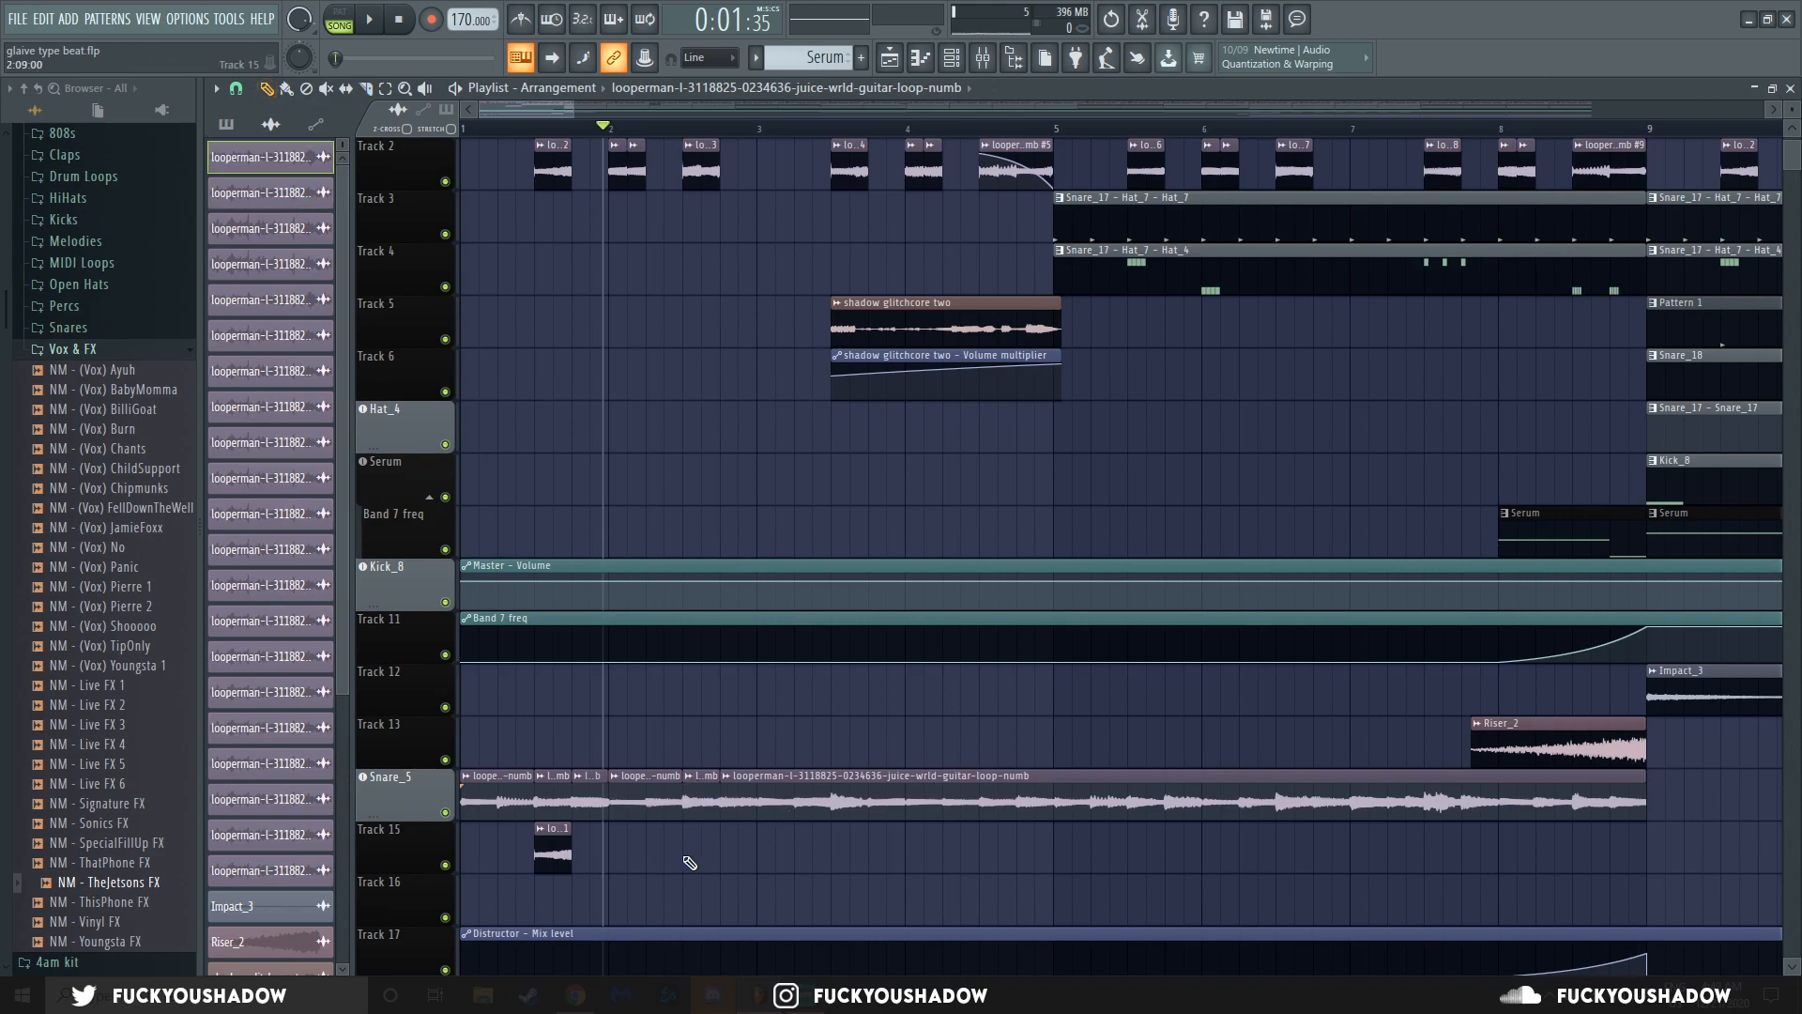
# Make the third-beat slice of bar 2 unique and place it on Track 15 directly below its original position.
pyautogui.click(688, 776)
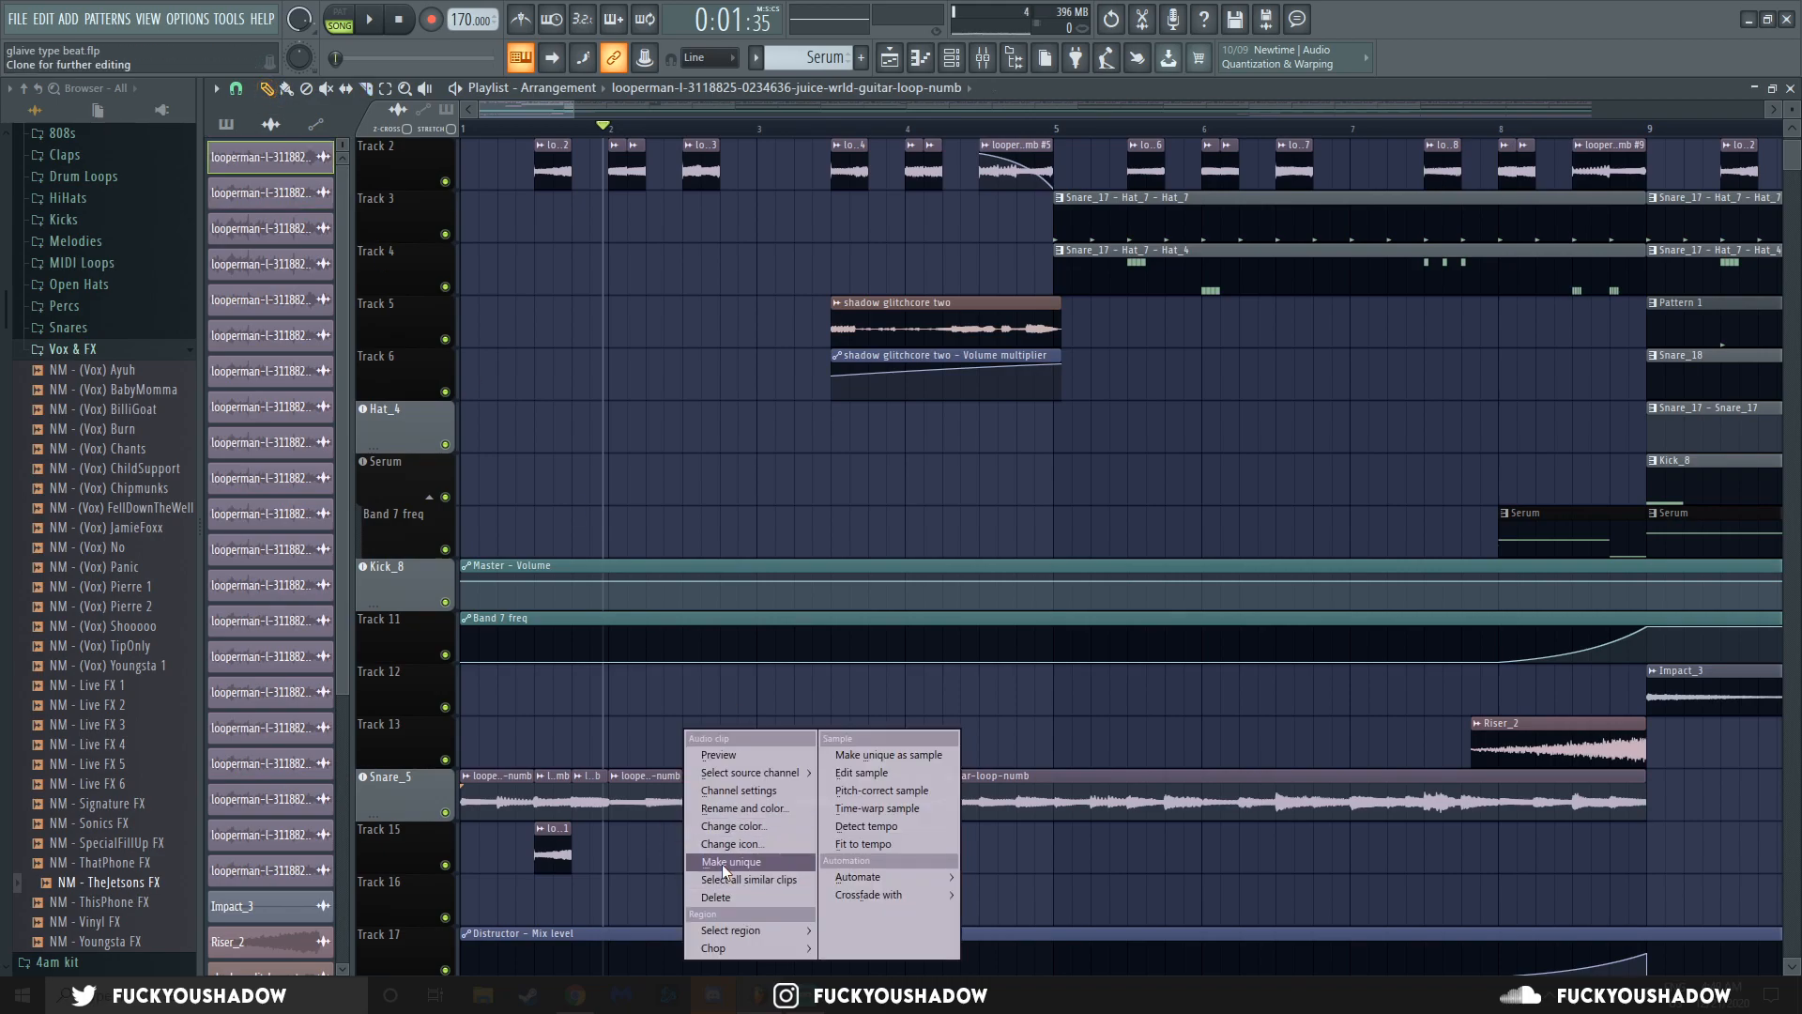
pyautogui.click(723, 864)
pyautogui.click(732, 175)
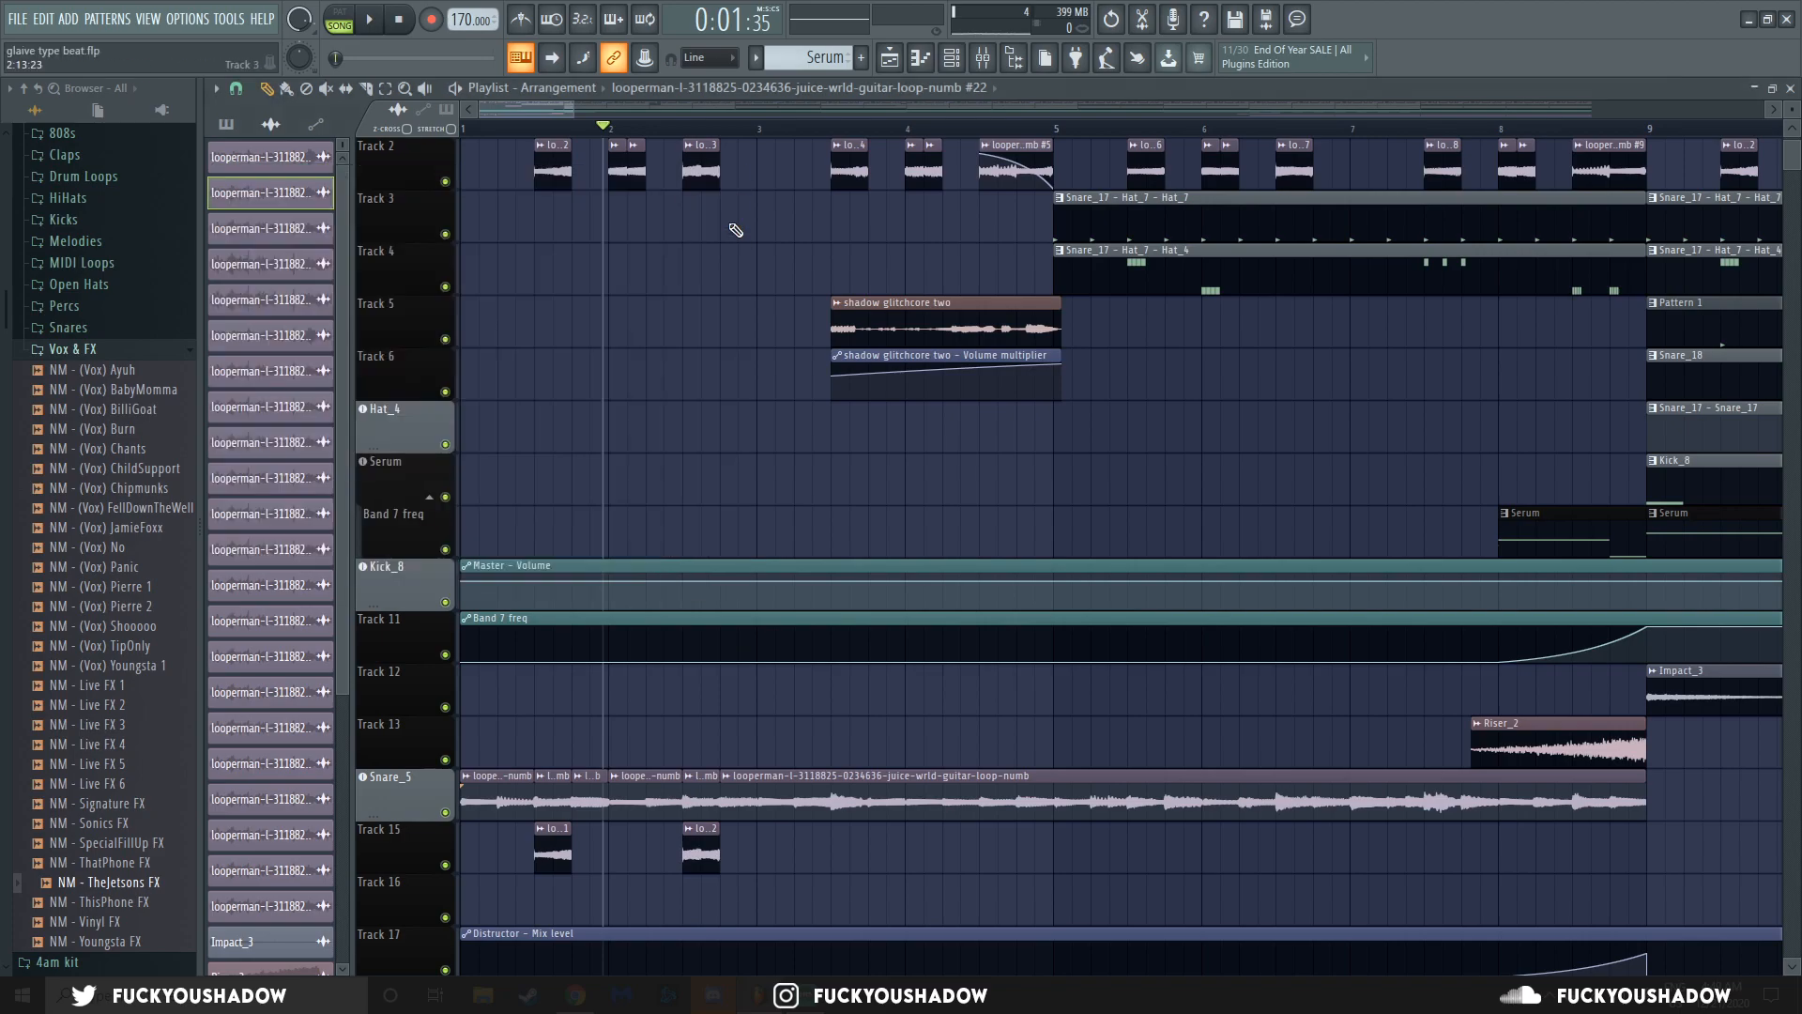
pyautogui.scroll(1, 718, 676)
pyautogui.scroll(1, 718, 676)
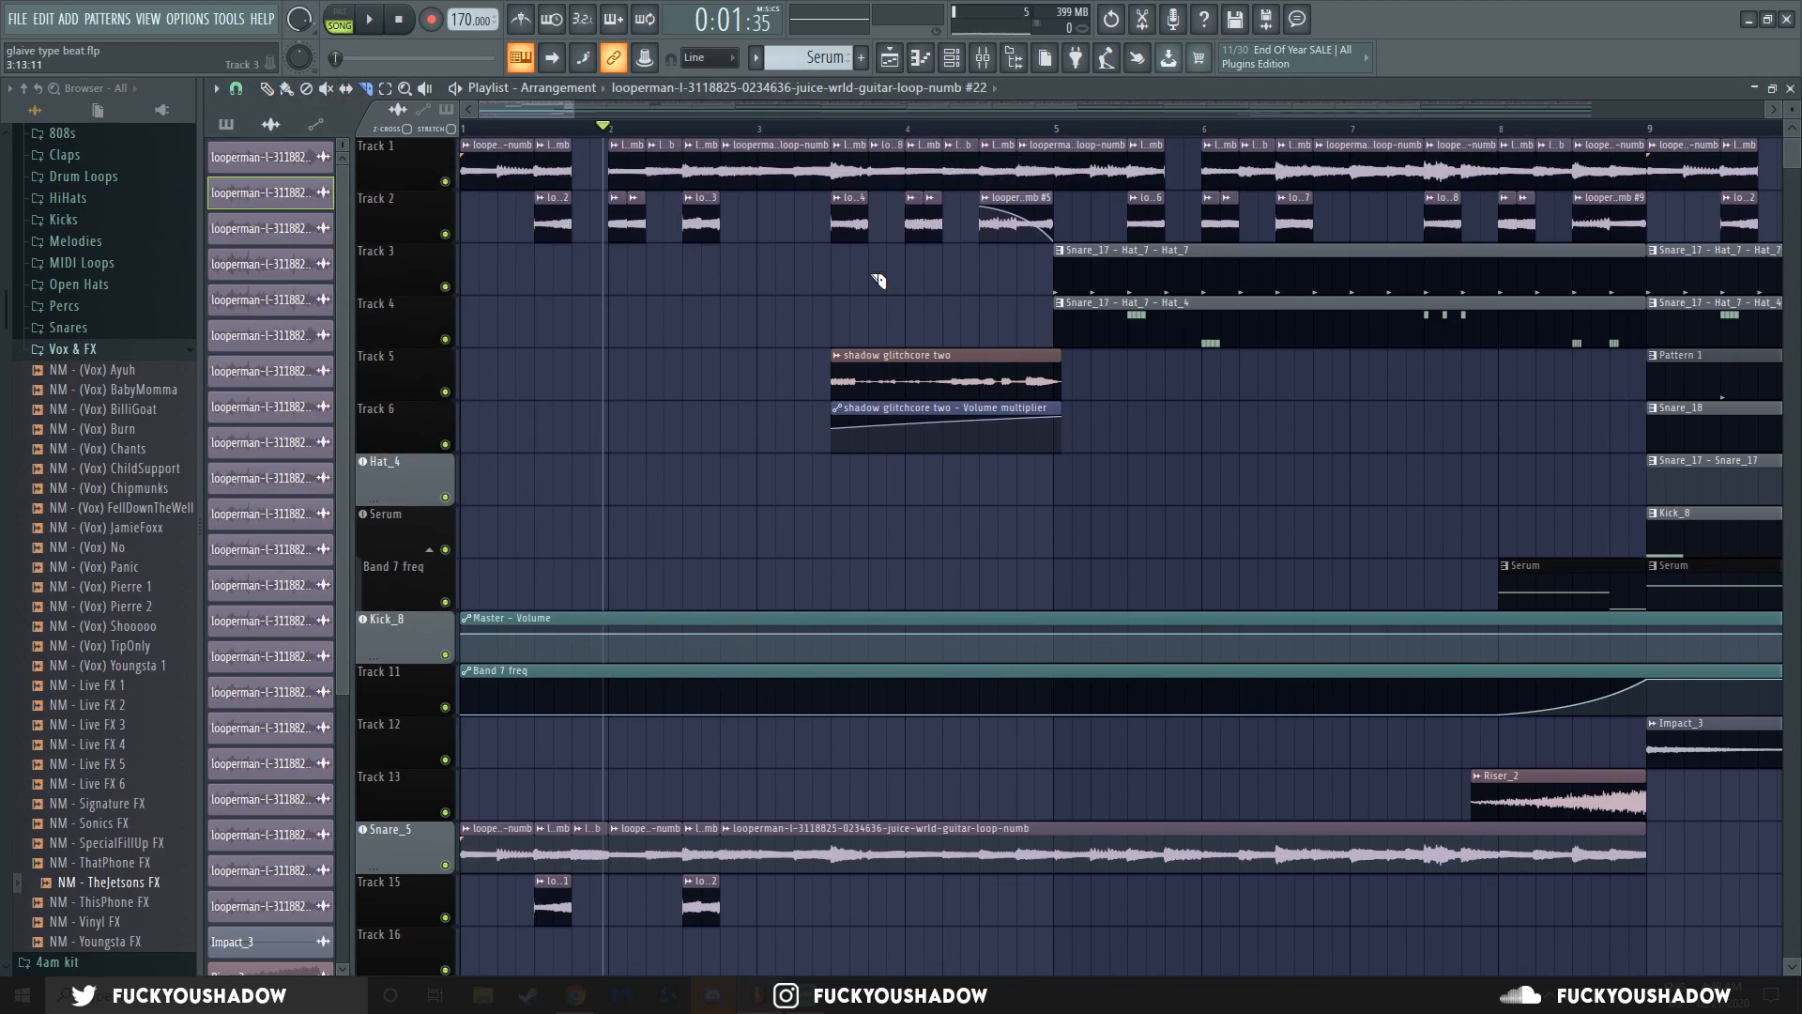
# Slice out the third beat of bar 3, place it on Track 15 as a unique clip, and open its channel settings.
pyautogui.click(850, 892)
pyautogui.click(836, 880)
pyautogui.click(892, 868)
pyautogui.doubleClick(841, 888)
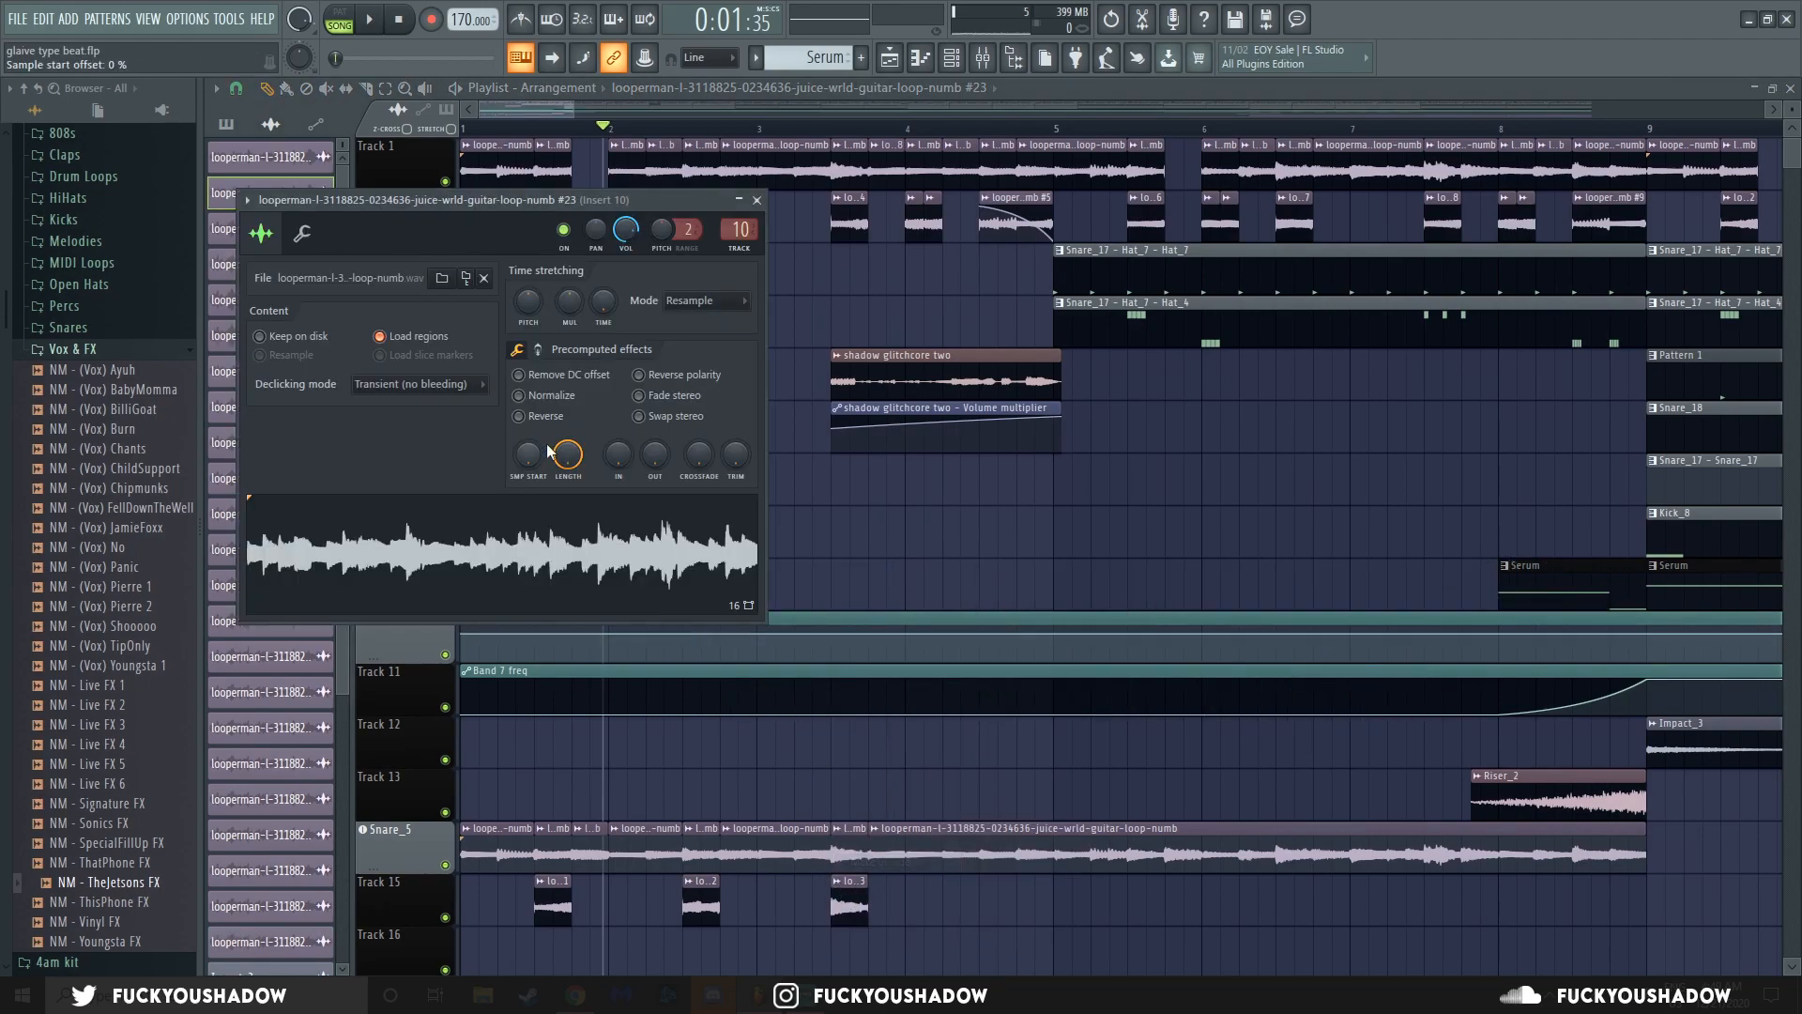
pyautogui.press('Escape')
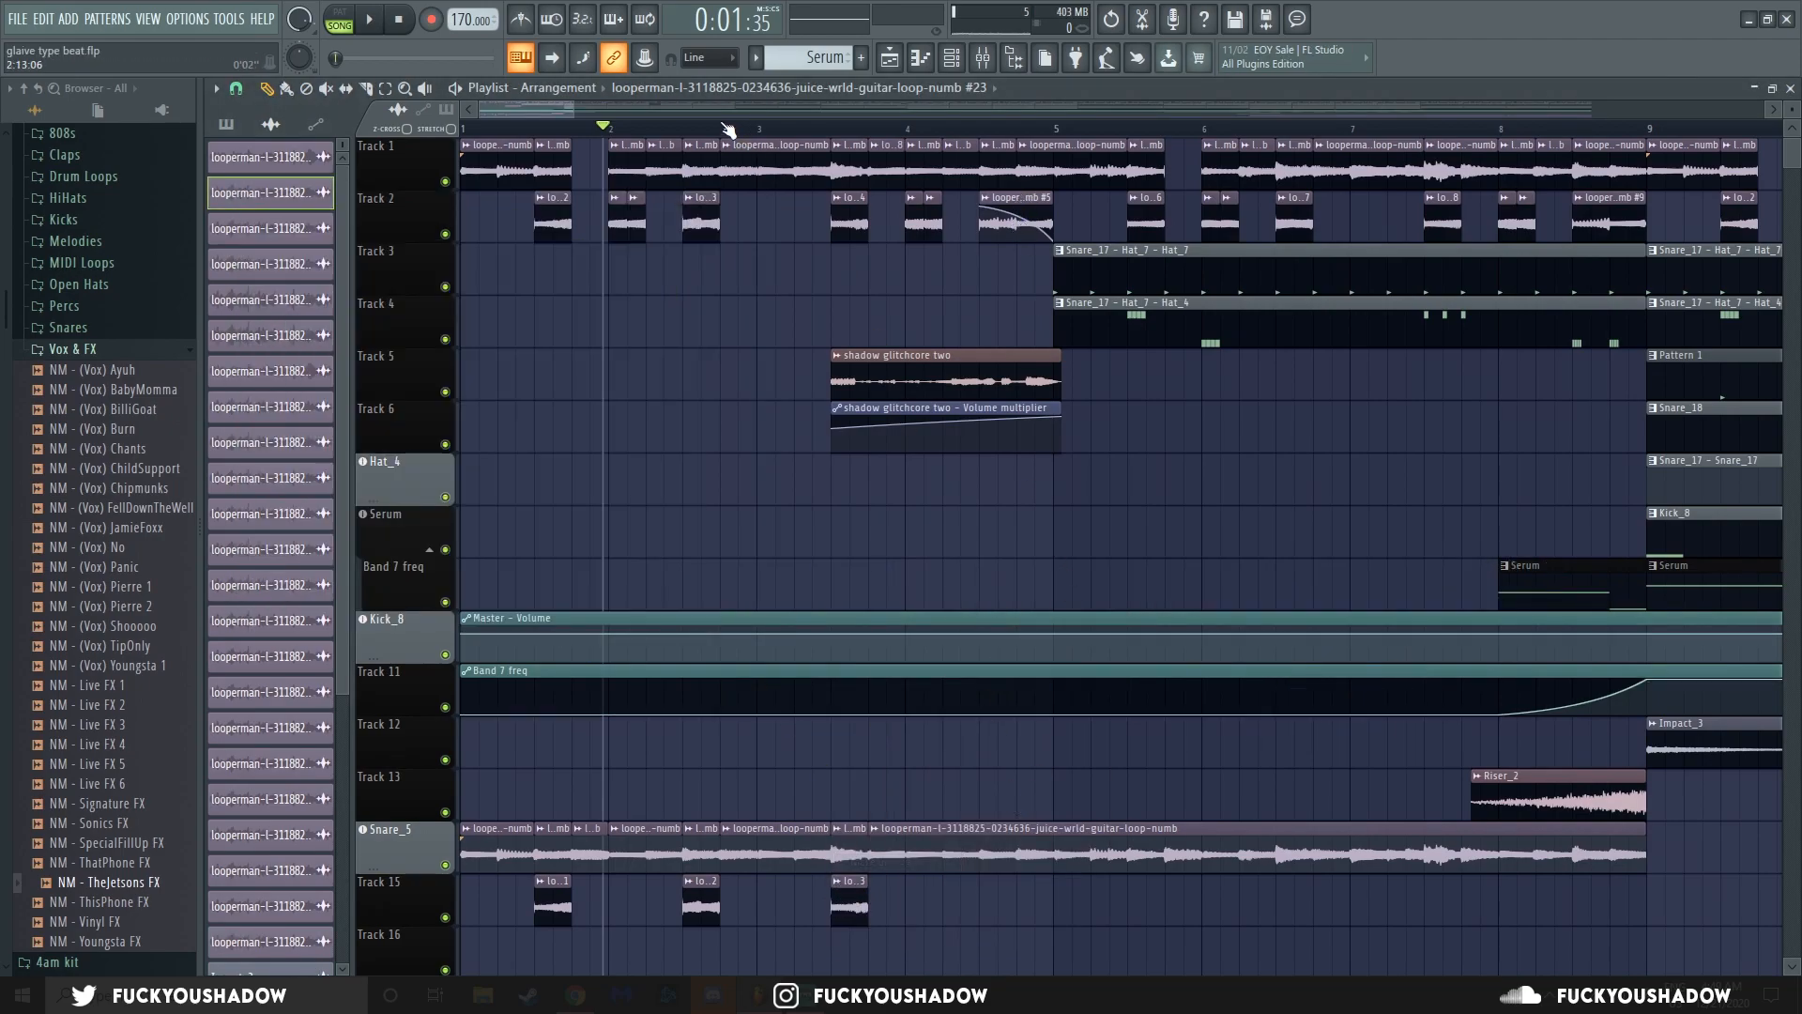
# Add matching unique slices to Track 15 for bars 4 to 8, using the whole second half of bars 4 and 8.
pyautogui.moveTo(556, 108); pyautogui.dragTo(556, 109)
pyautogui.click(367, 88)
pyautogui.click(981, 901)
pyautogui.moveTo(565, 110); pyautogui.dragTo(567, 110)
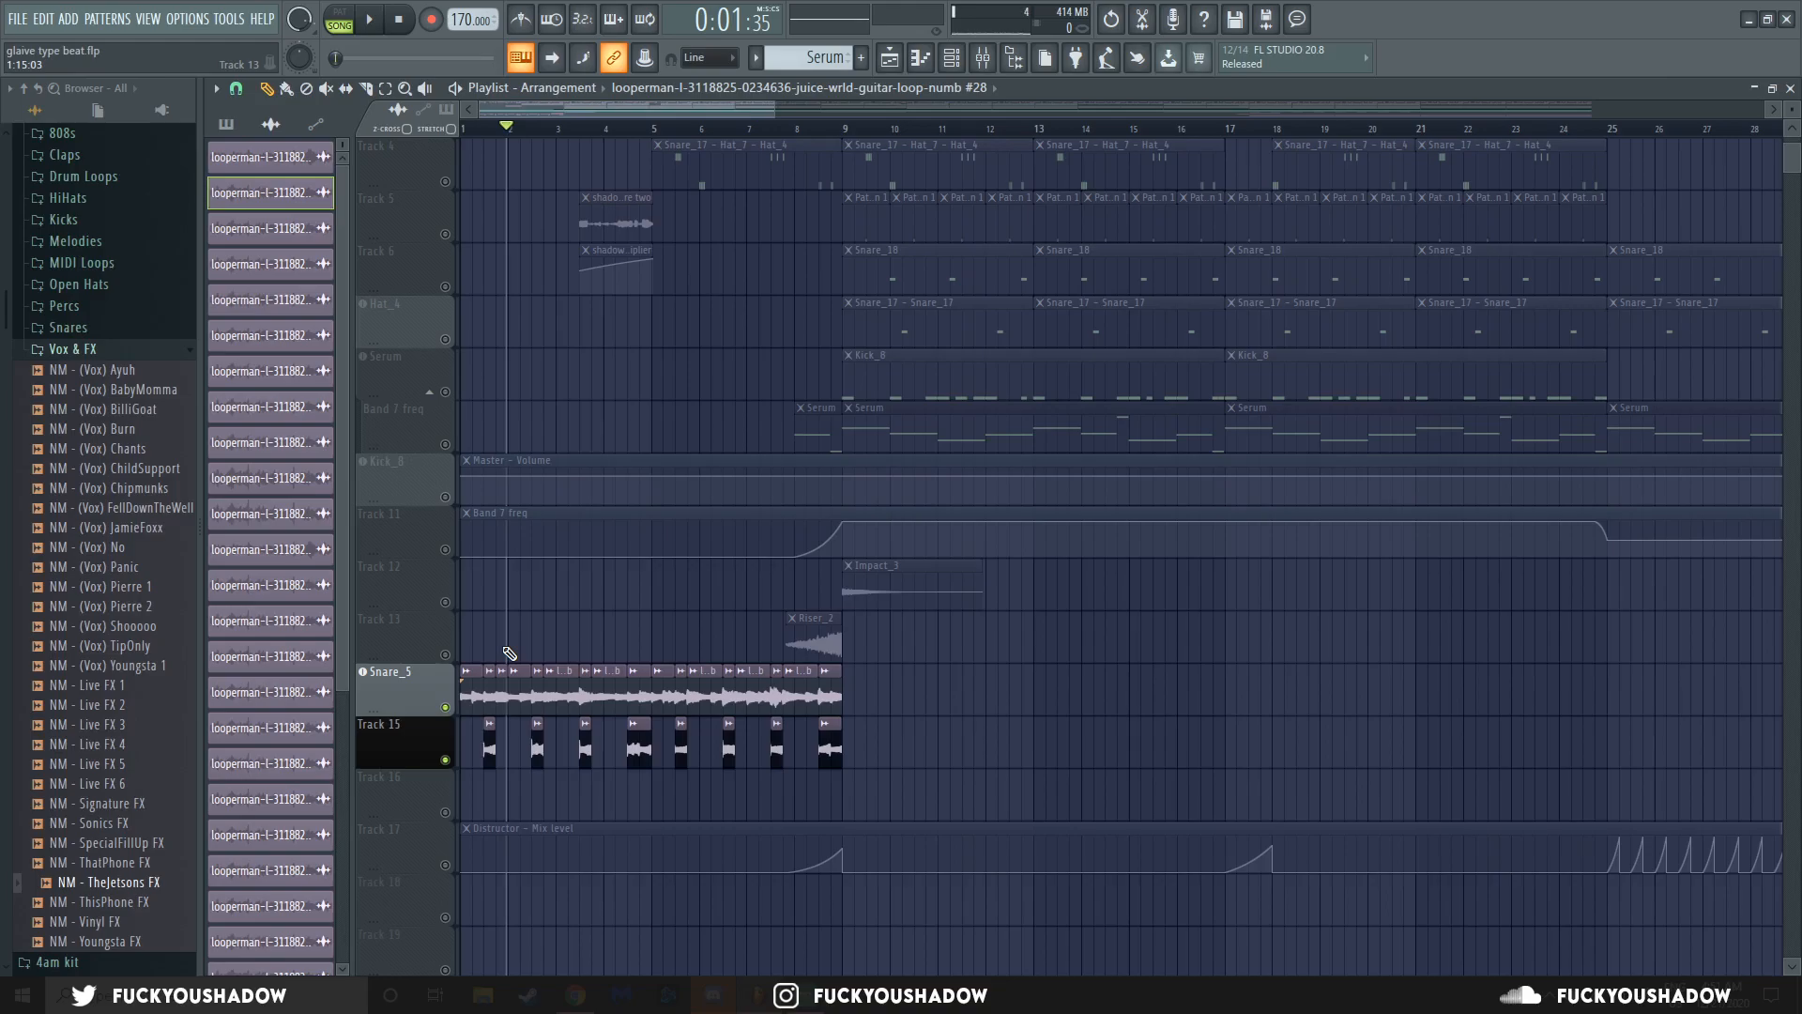
# Play bars 1 to 8 with only the Snare_5 track and Track 15 audible.
pyautogui.scroll(3, 436, 700)
pyautogui.press('space')
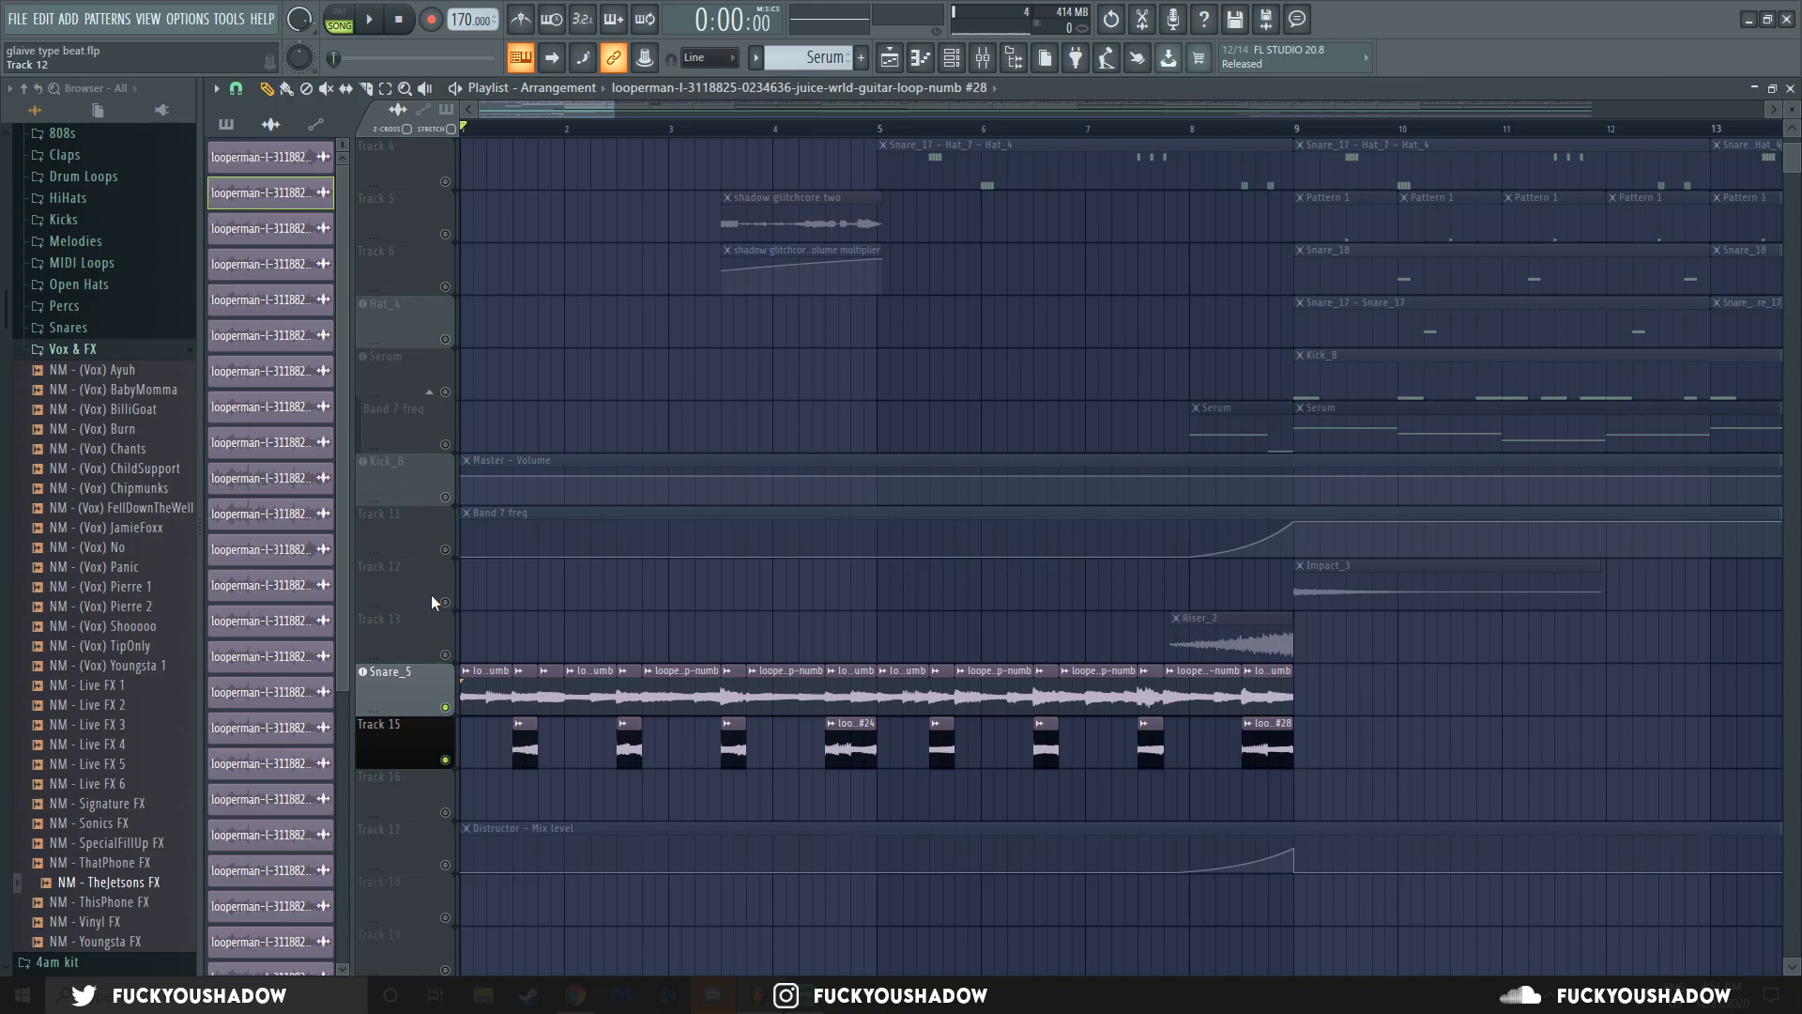
pyautogui.press('space')
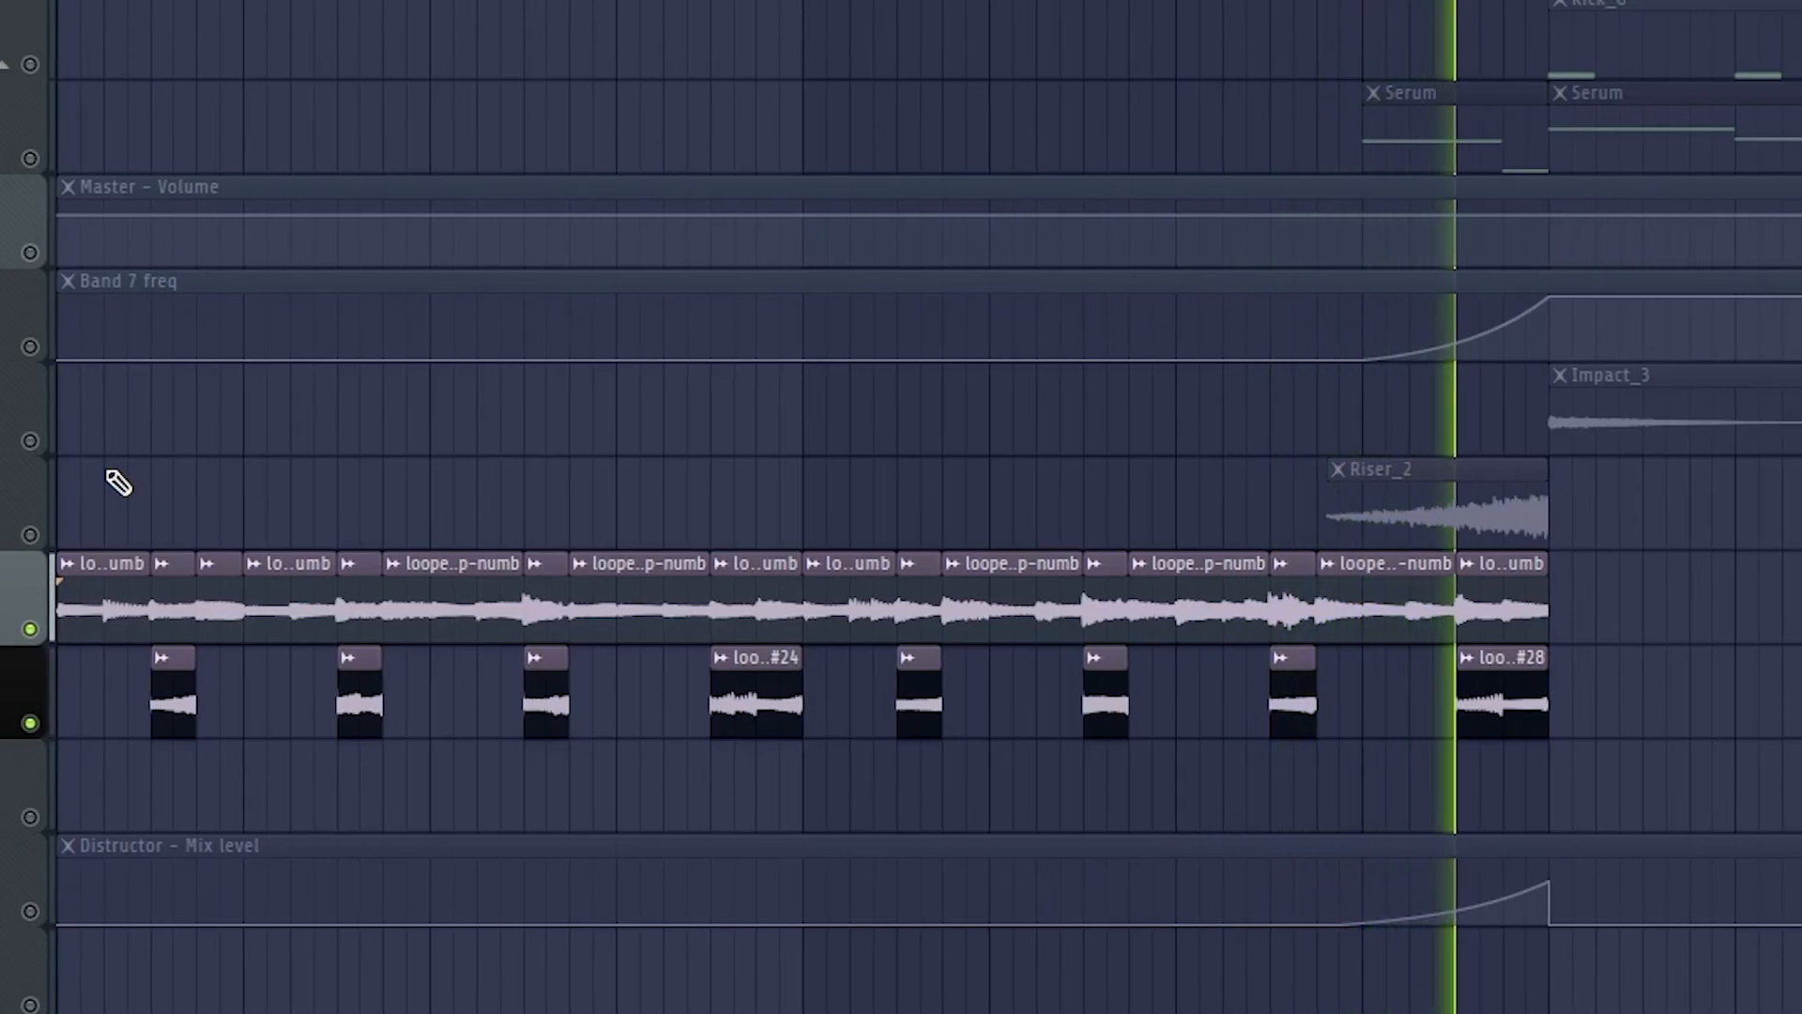
pyautogui.press('space')
# Delete the guitar slice on the fourth beat of bar 1 on the Snare_5 track.
pyautogui.scroll(-2, 476, 634)
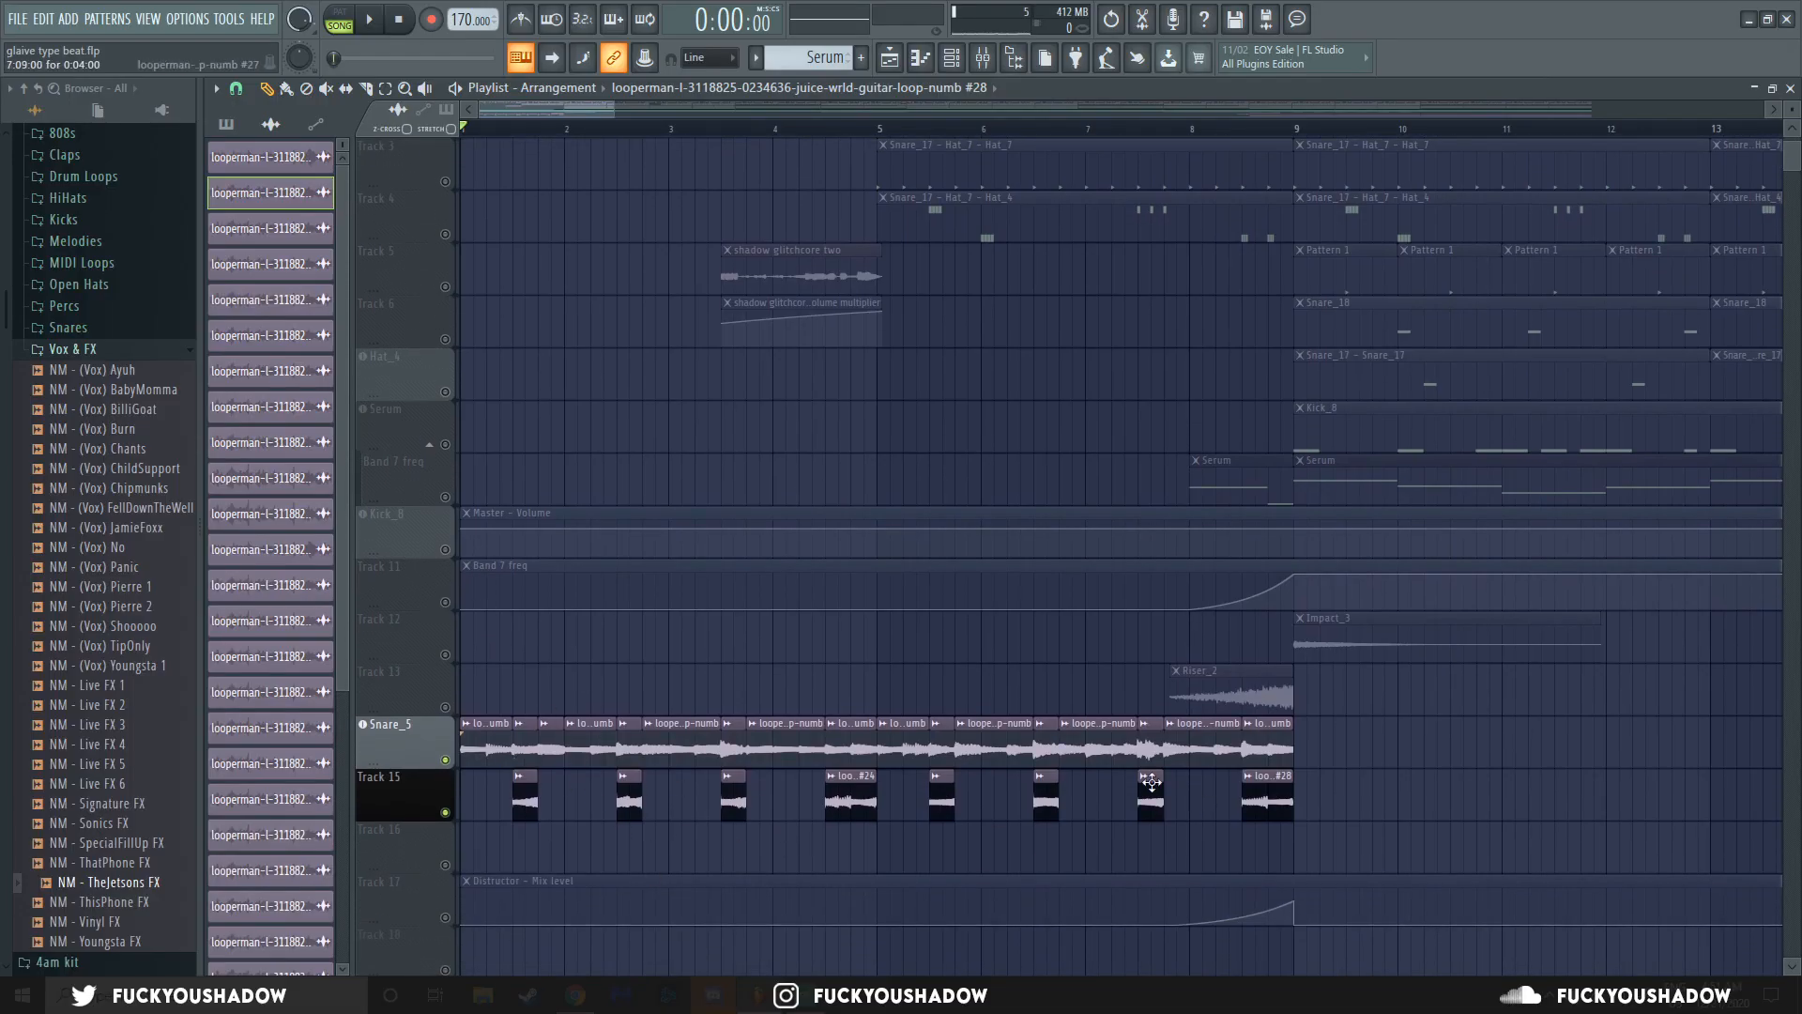
pyautogui.scroll(2, 575, 672)
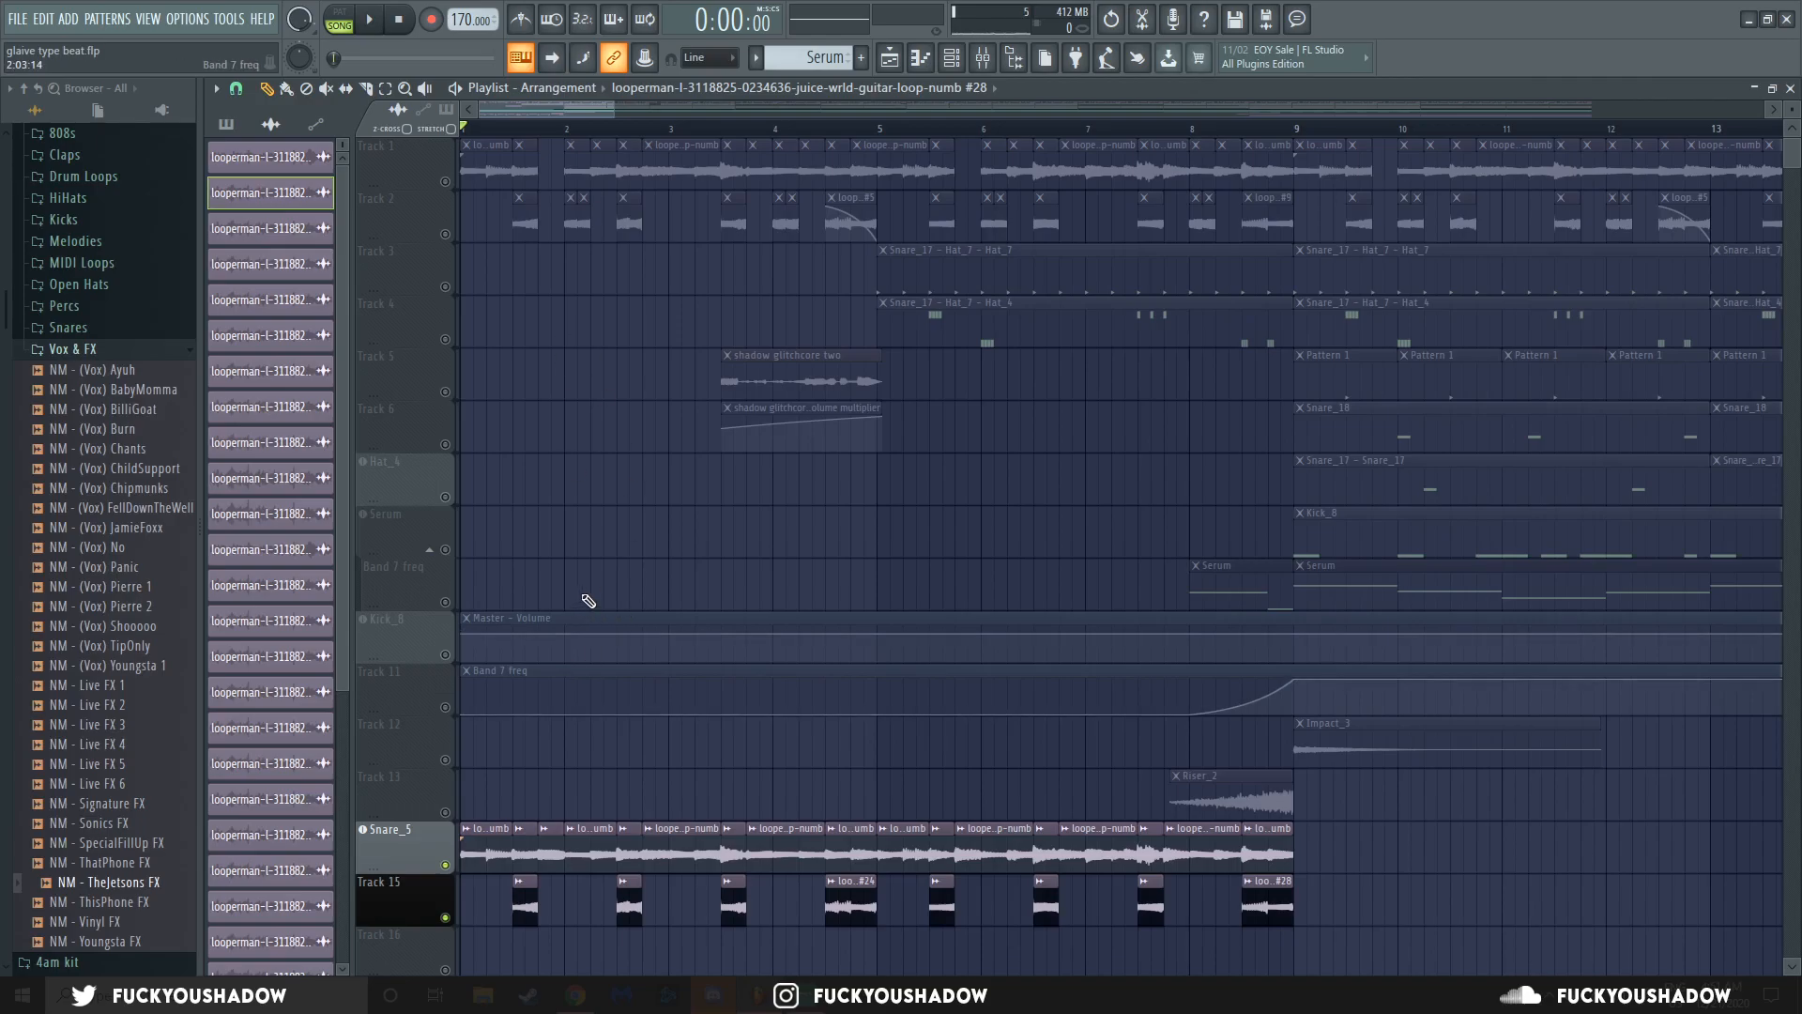
pyautogui.scroll(-2, 532, 691)
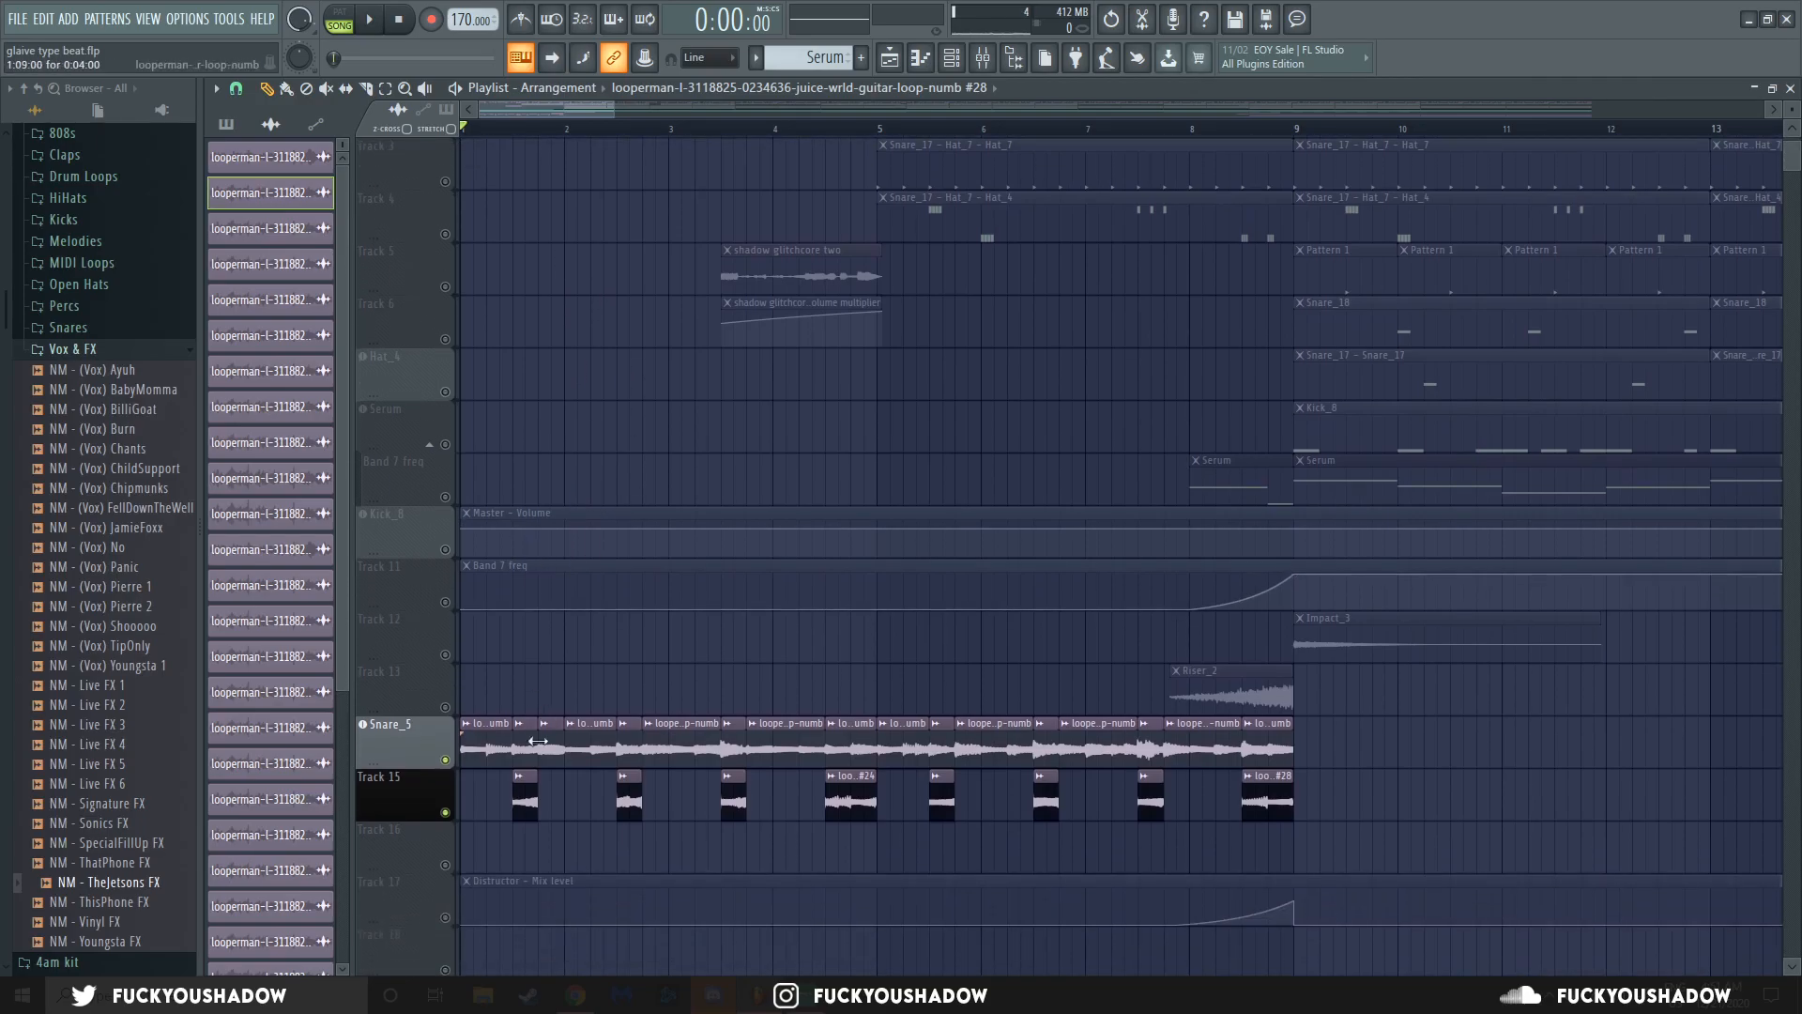
pyautogui.rightClick(552, 732)
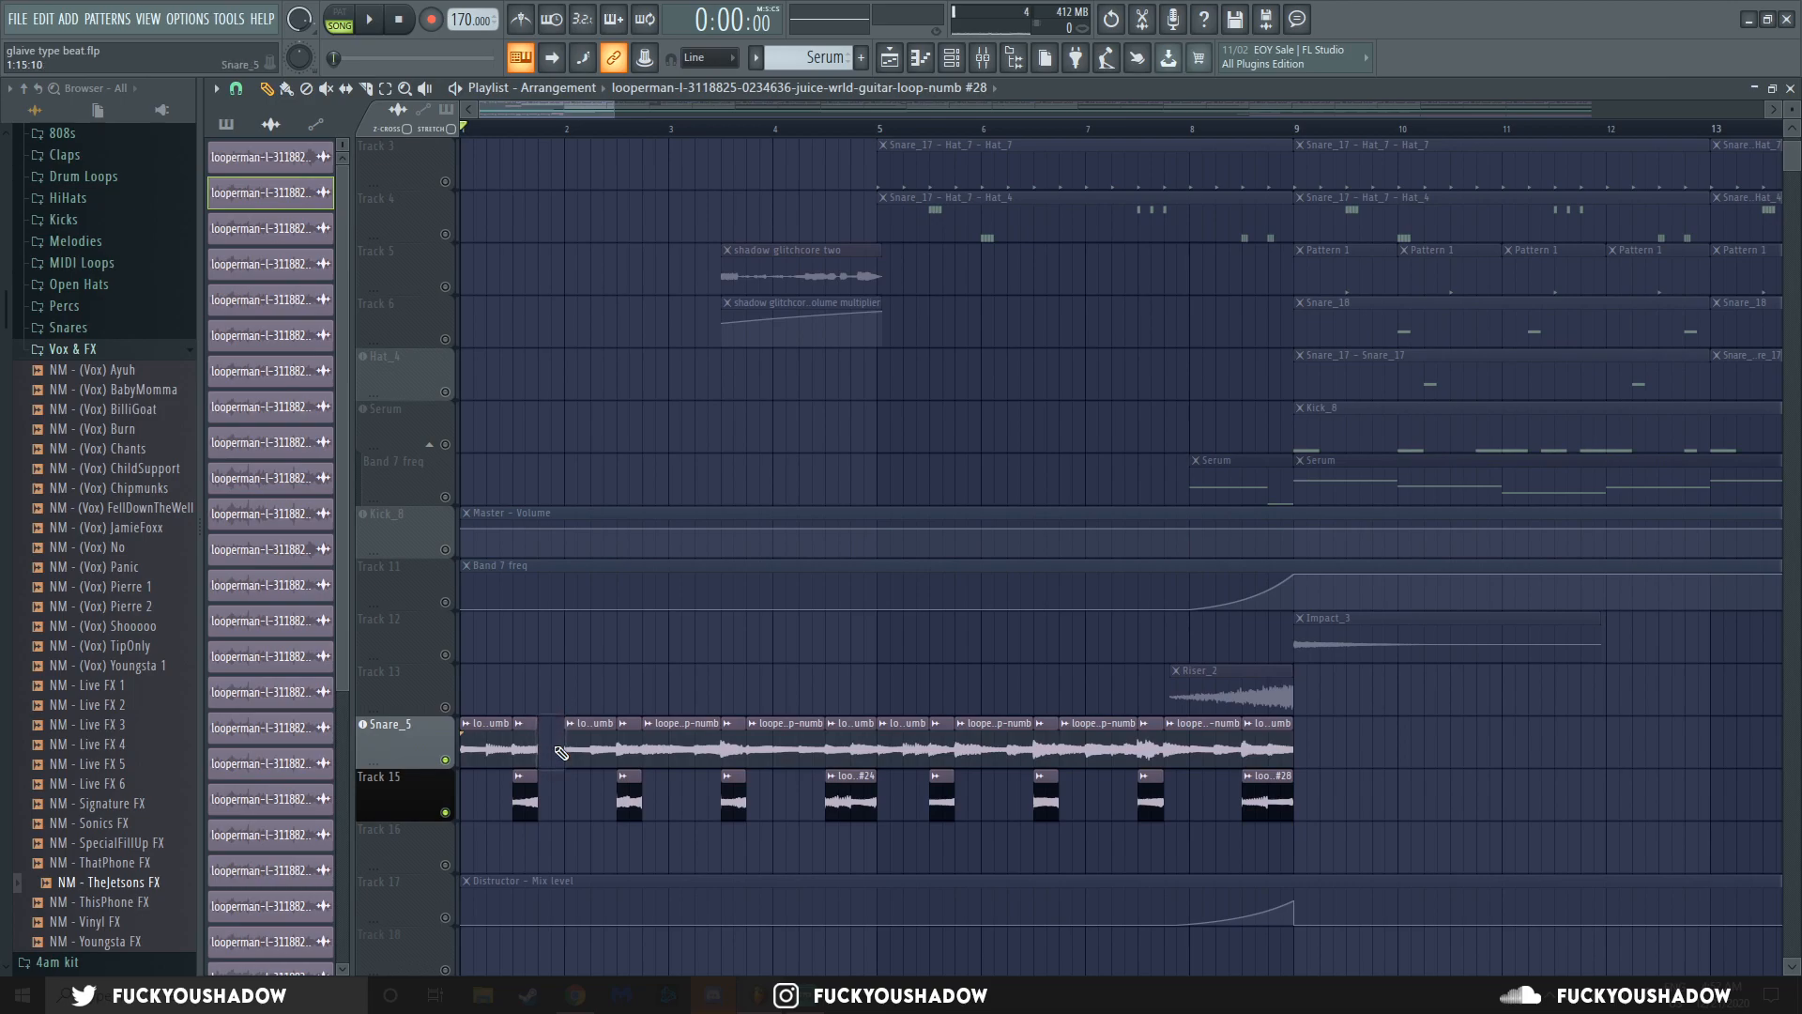
pyautogui.scroll(-1, 560, 730)
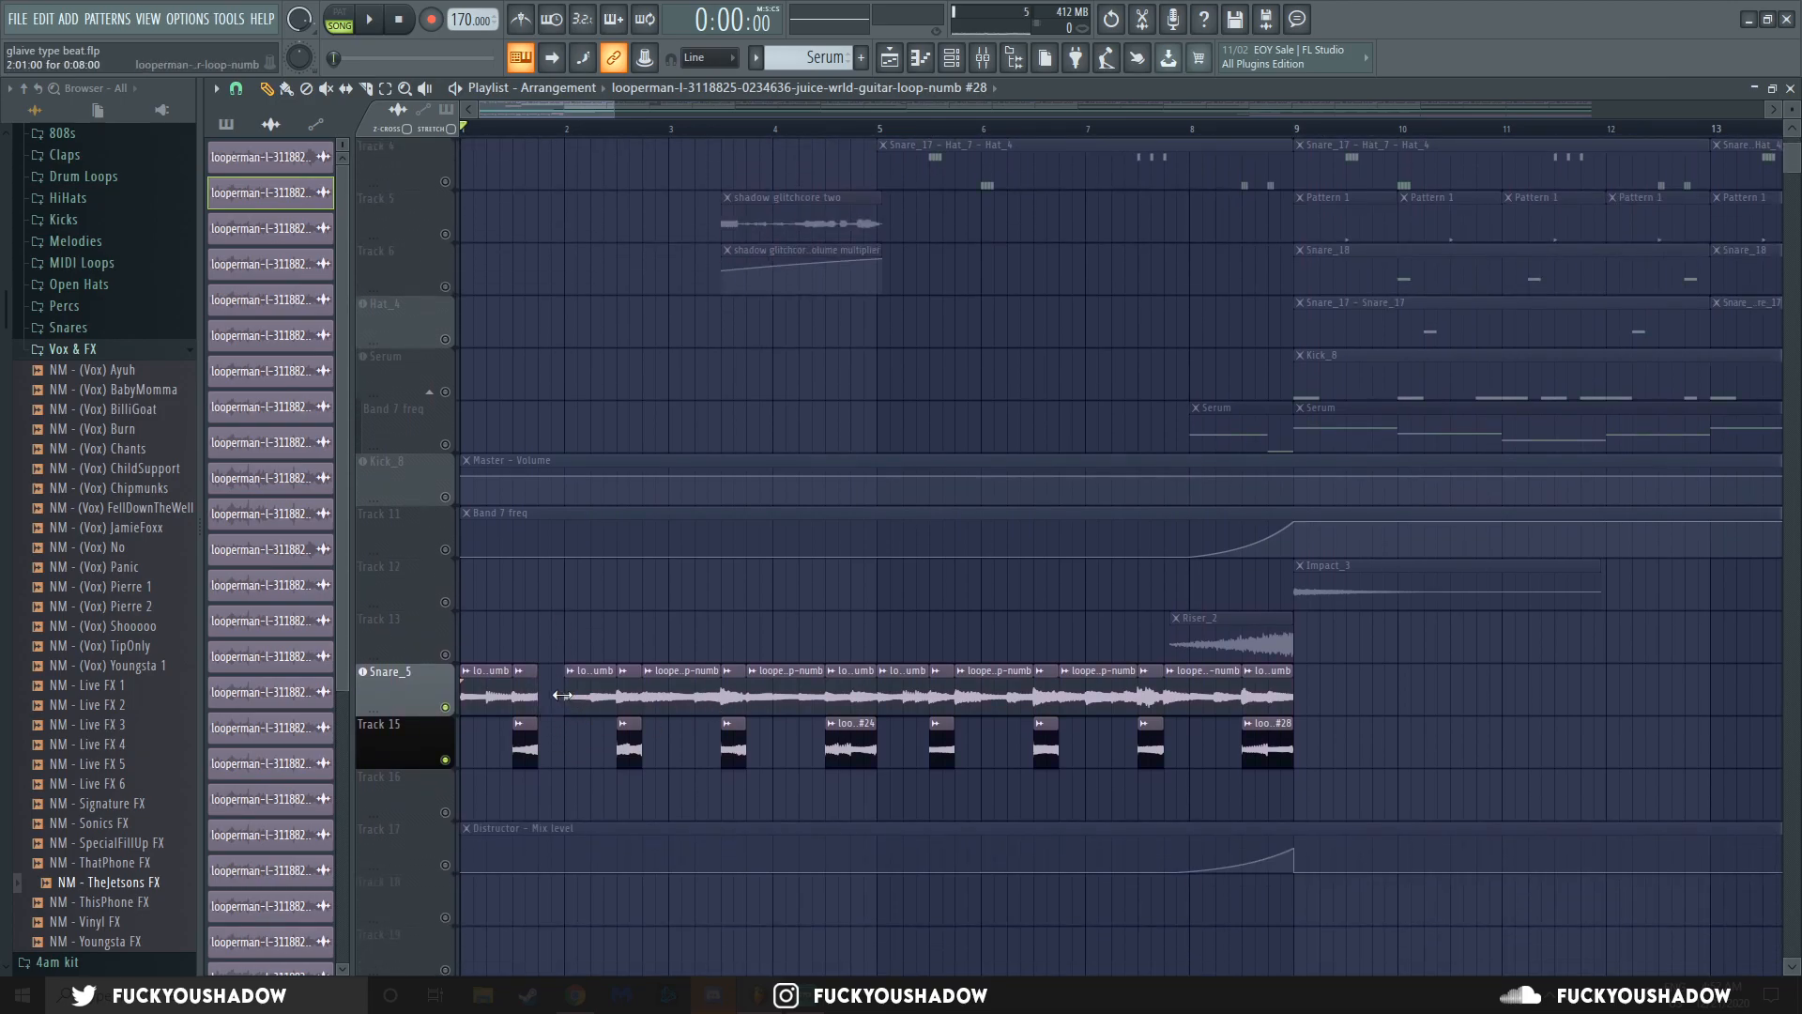
pyautogui.scroll(2, 555, 737)
pyautogui.scroll(-3, 556, 742)
pyautogui.scroll(4, 893, 229)
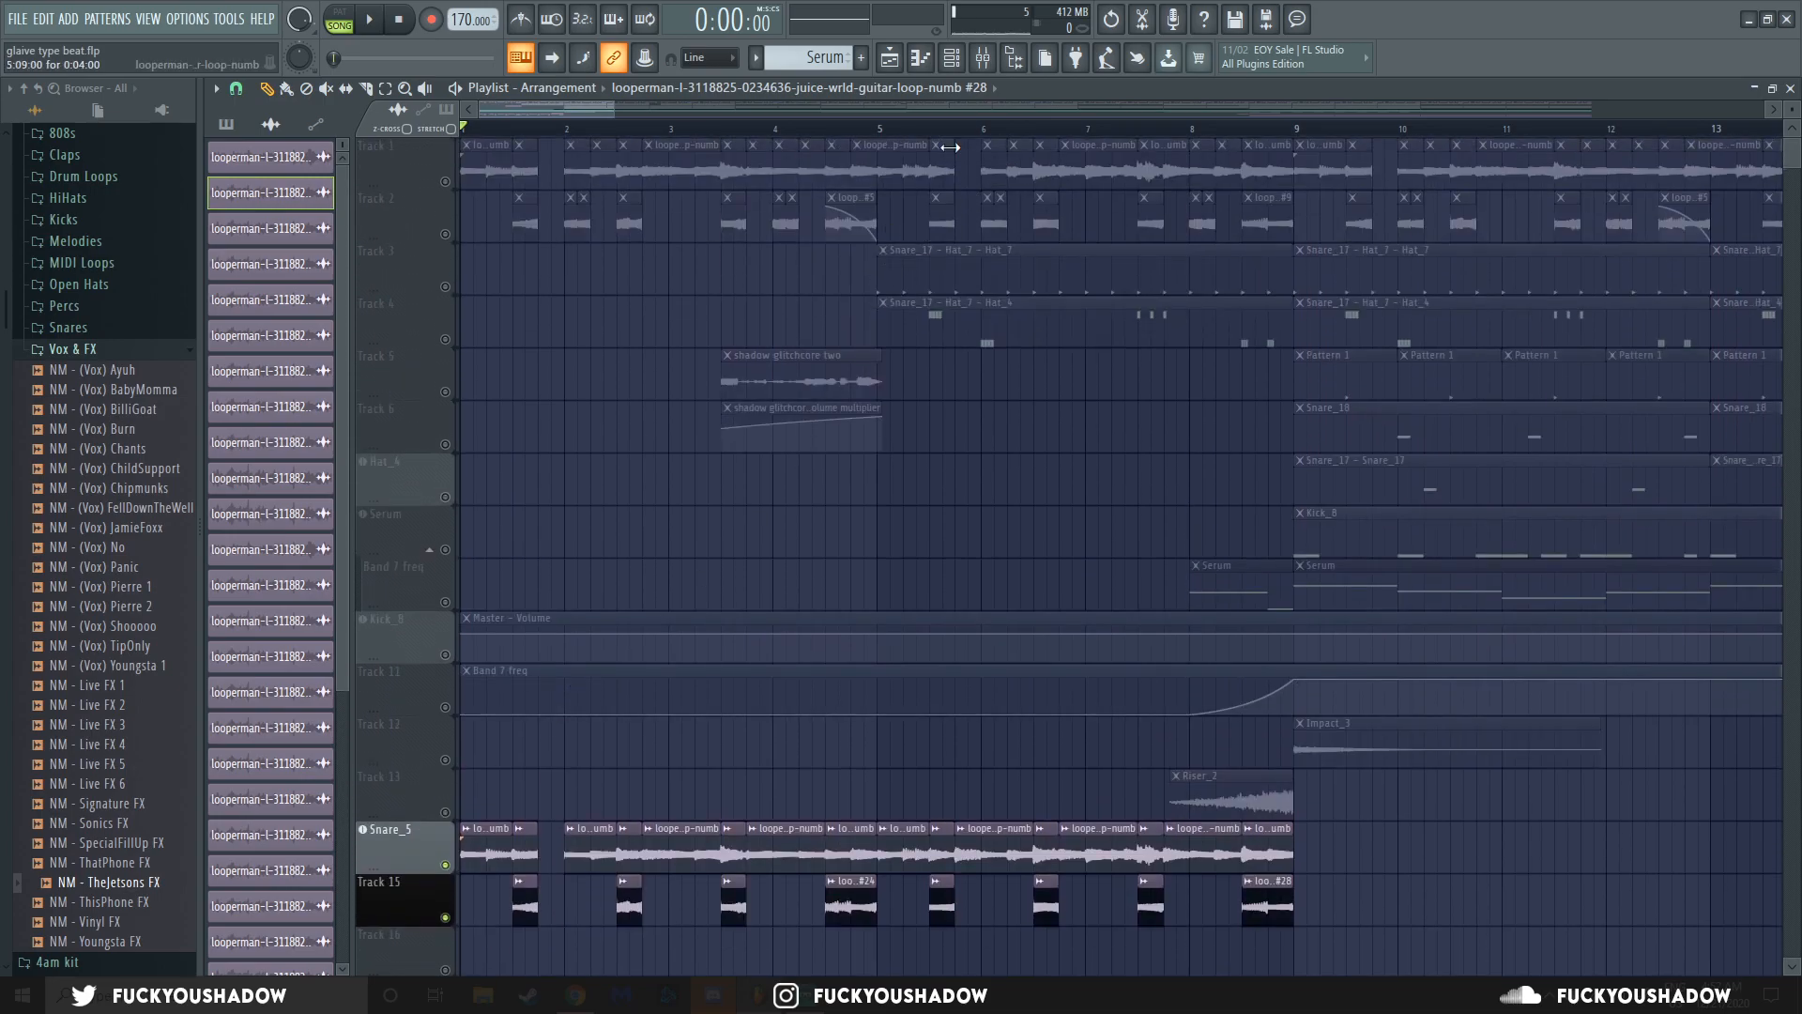
# Cut a one-beat gap on the first beat of bar 6 on the Snare_5 track and play the chopped melody.
pyautogui.rightClick(976, 850)
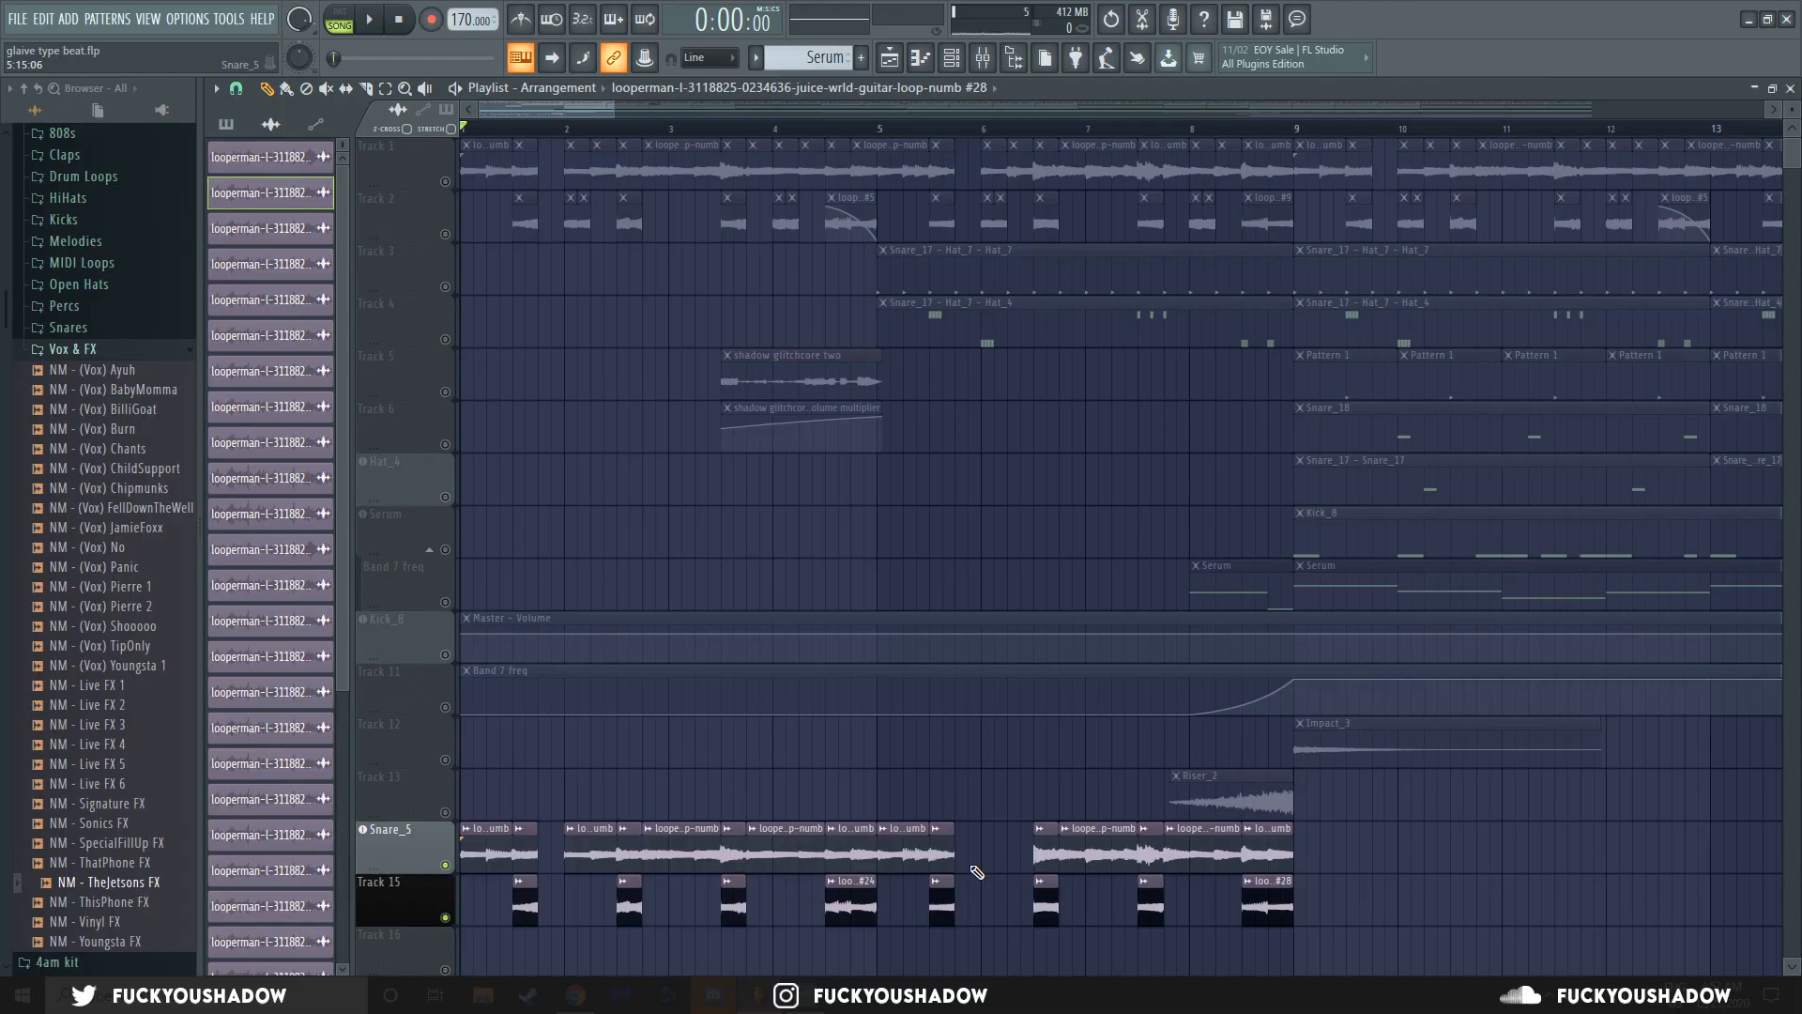
pyautogui.moveTo(956, 849); pyautogui.dragTo(1010, 854)
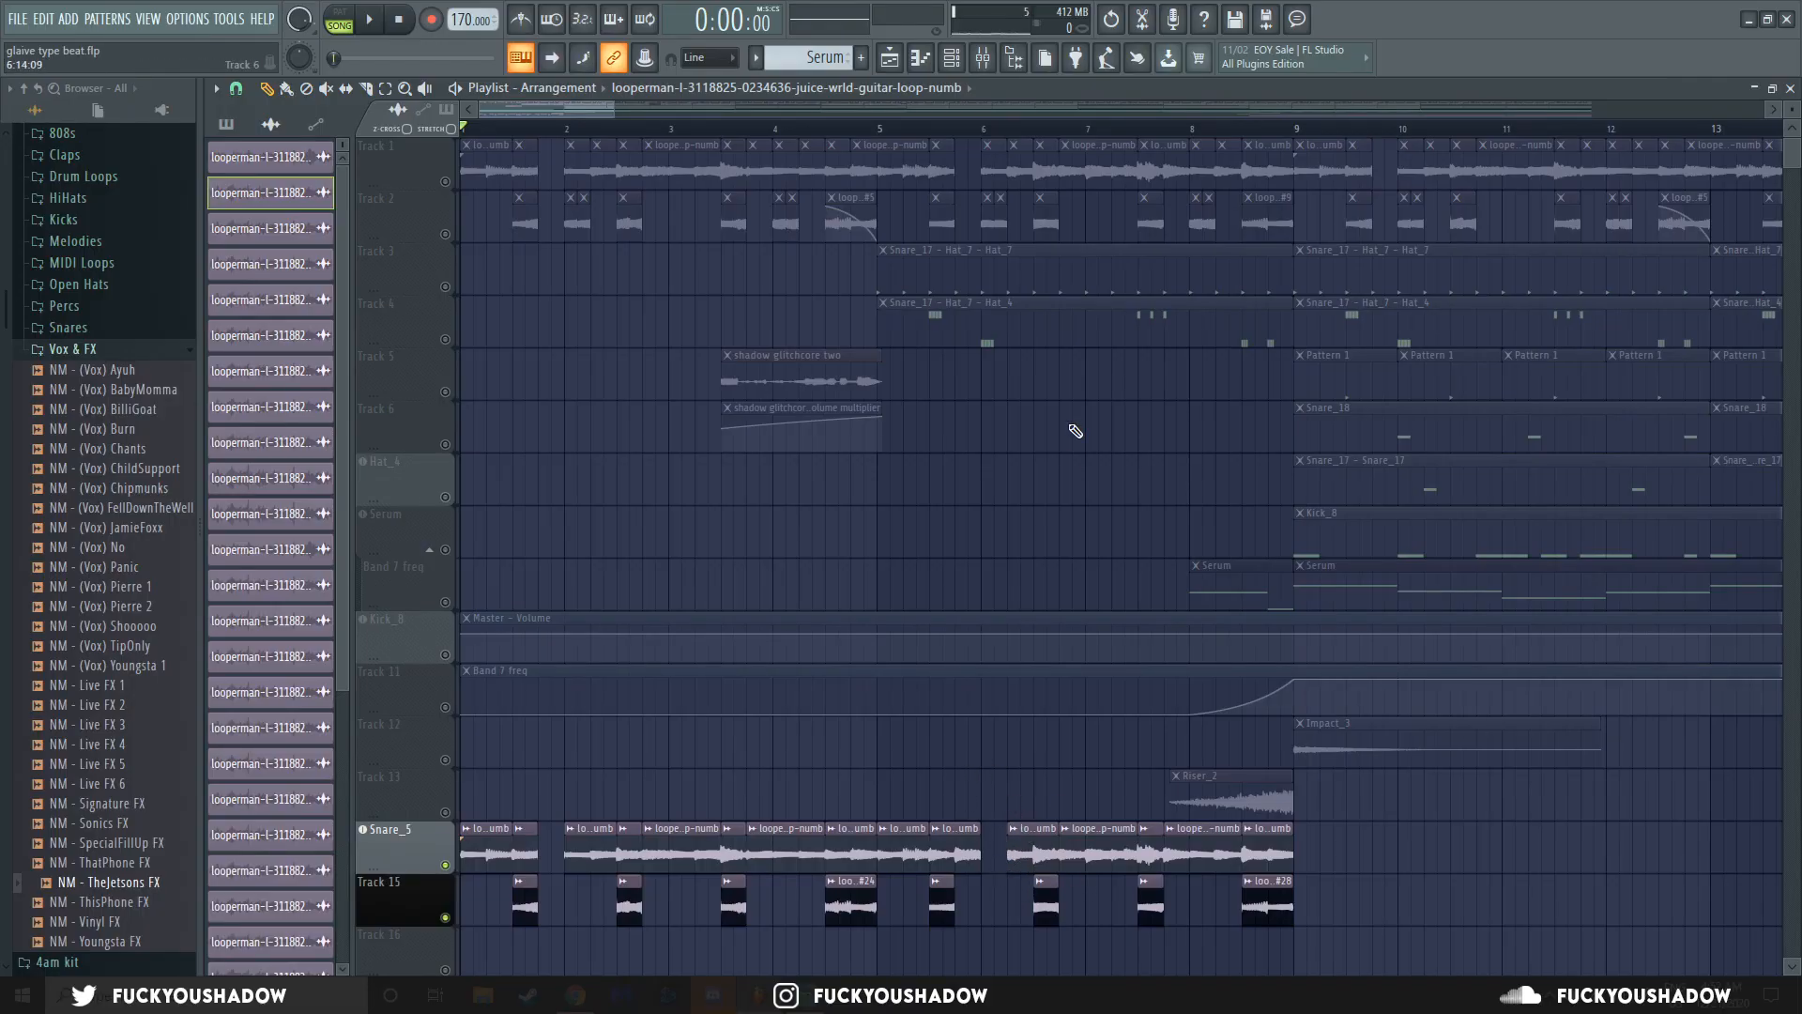
pyautogui.click(373, 20)
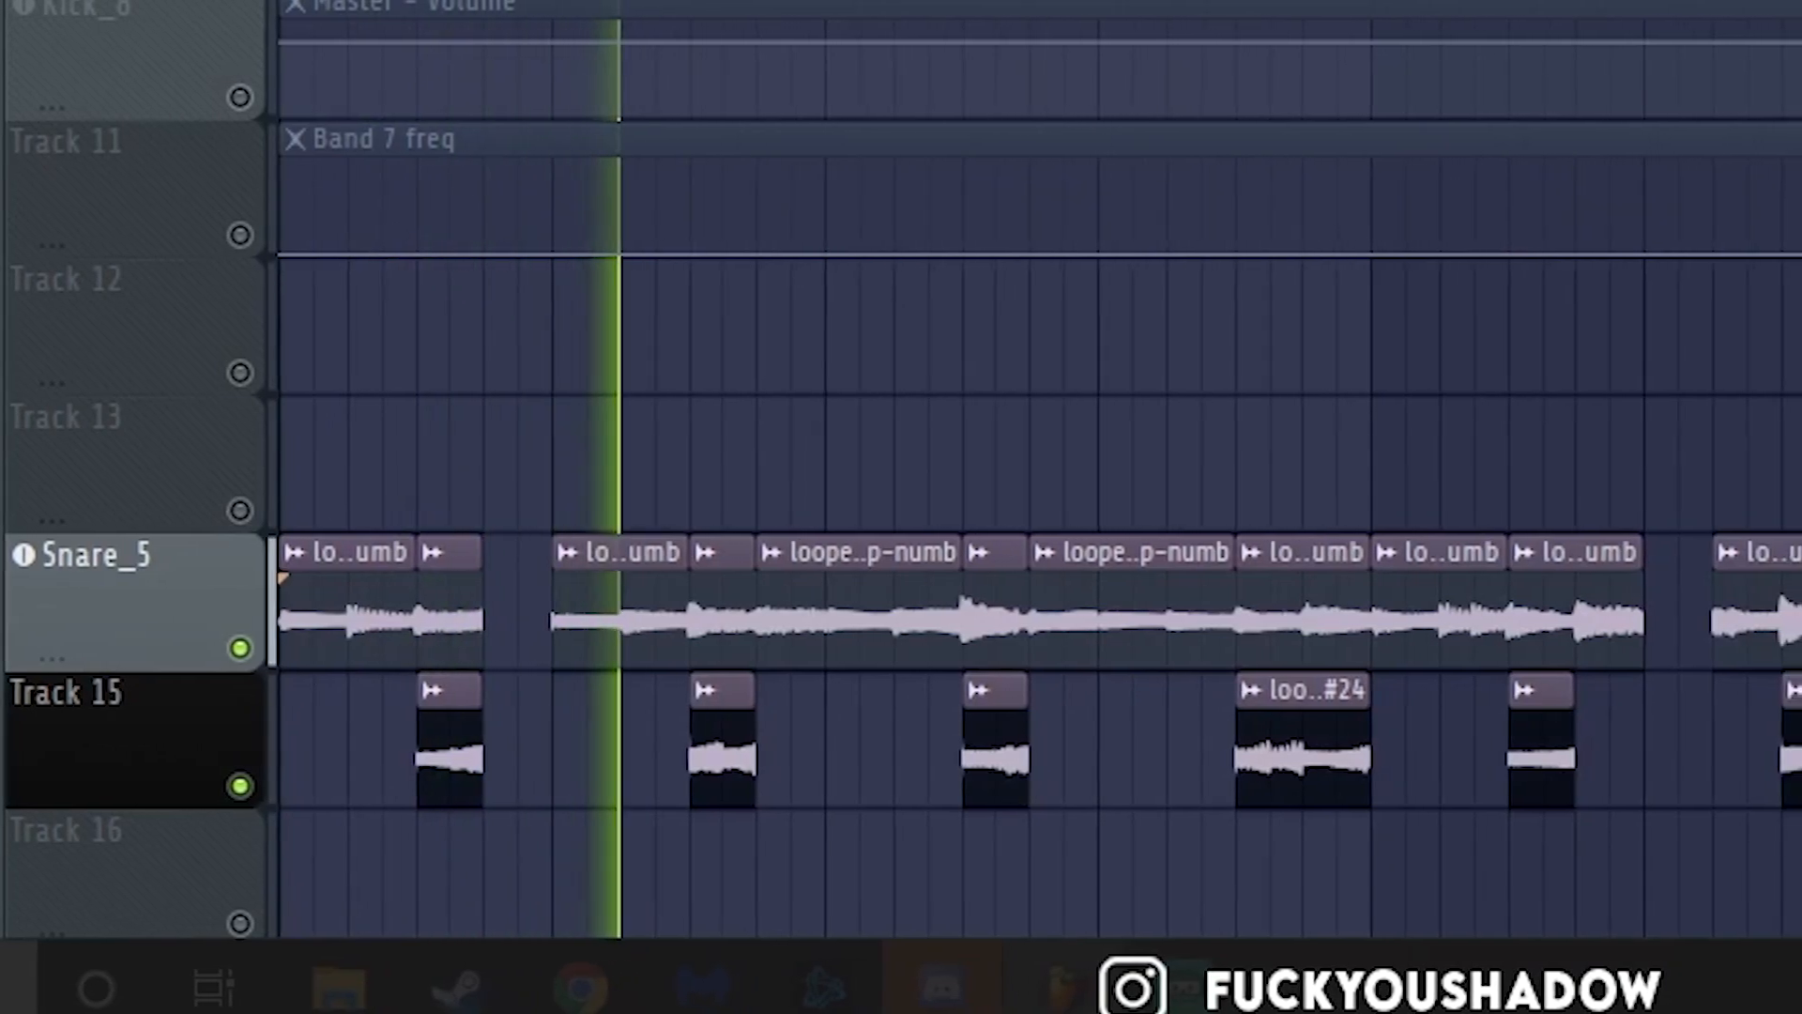
pyautogui.press('space')
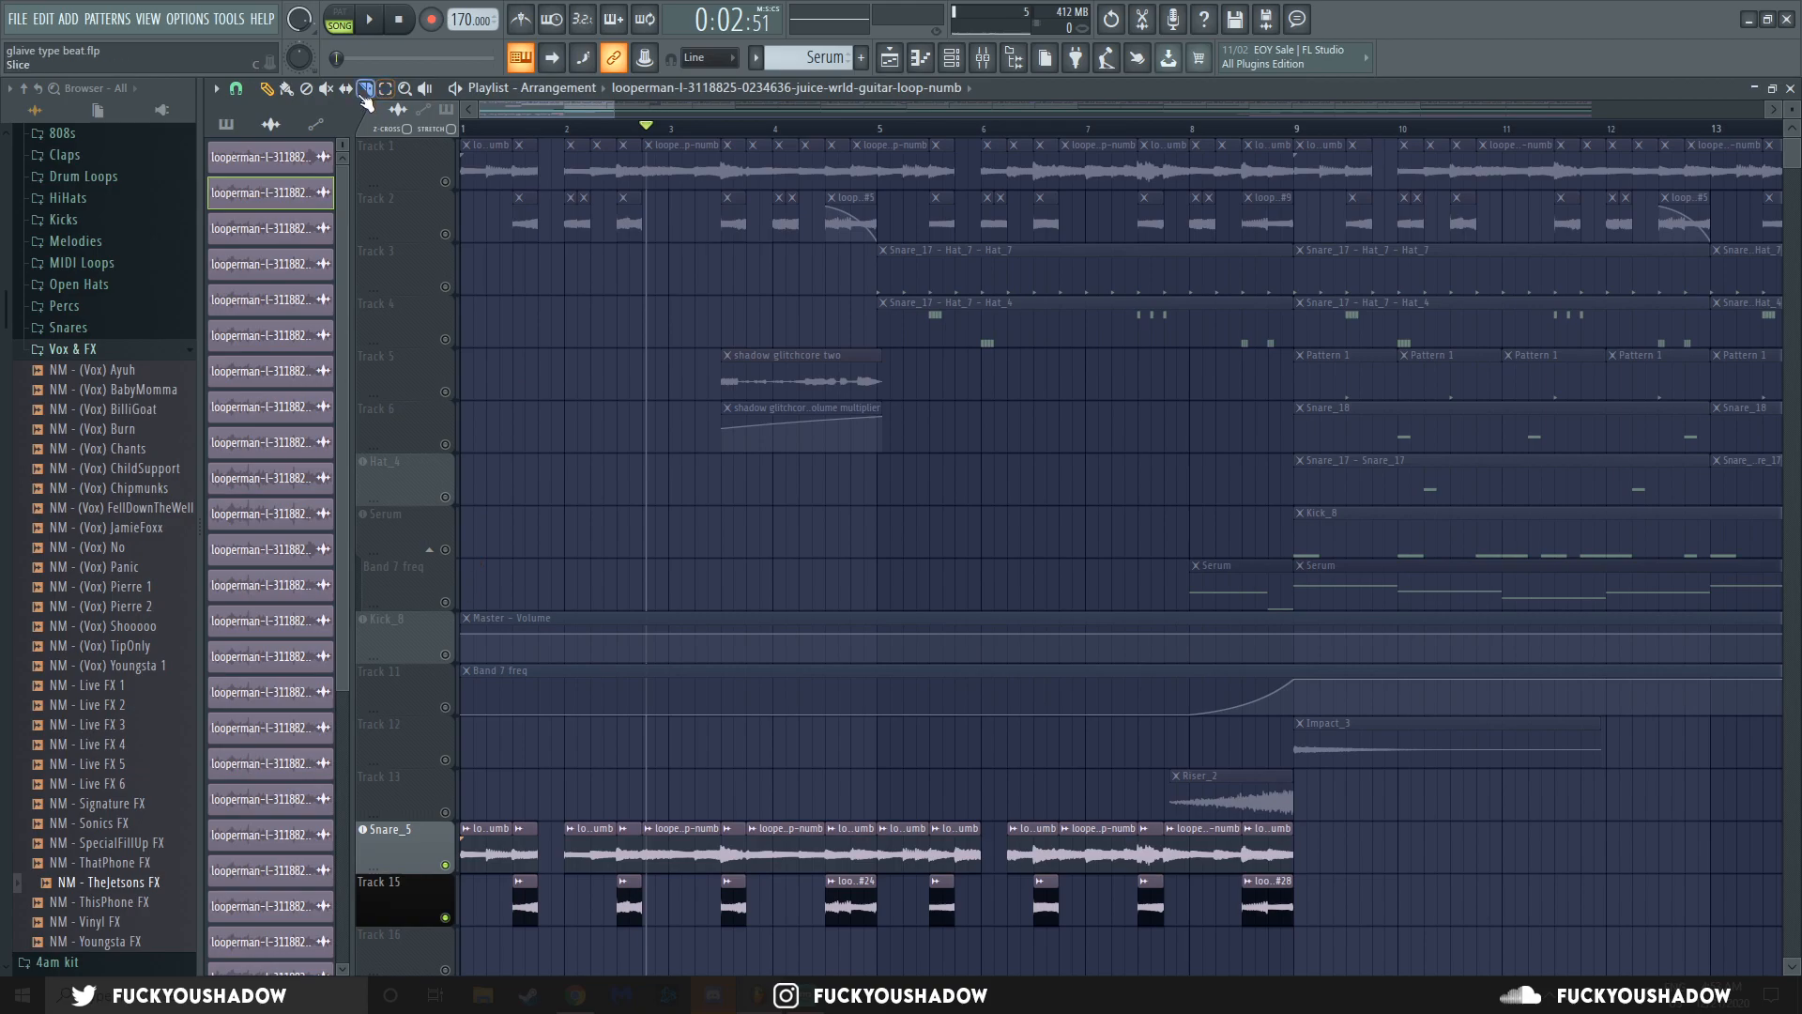
# Slice out the first beat of bar 2 on the Snare_5 track and place it on Track 15 as a unique clip.
pyautogui.scroll(3, 504, 129)
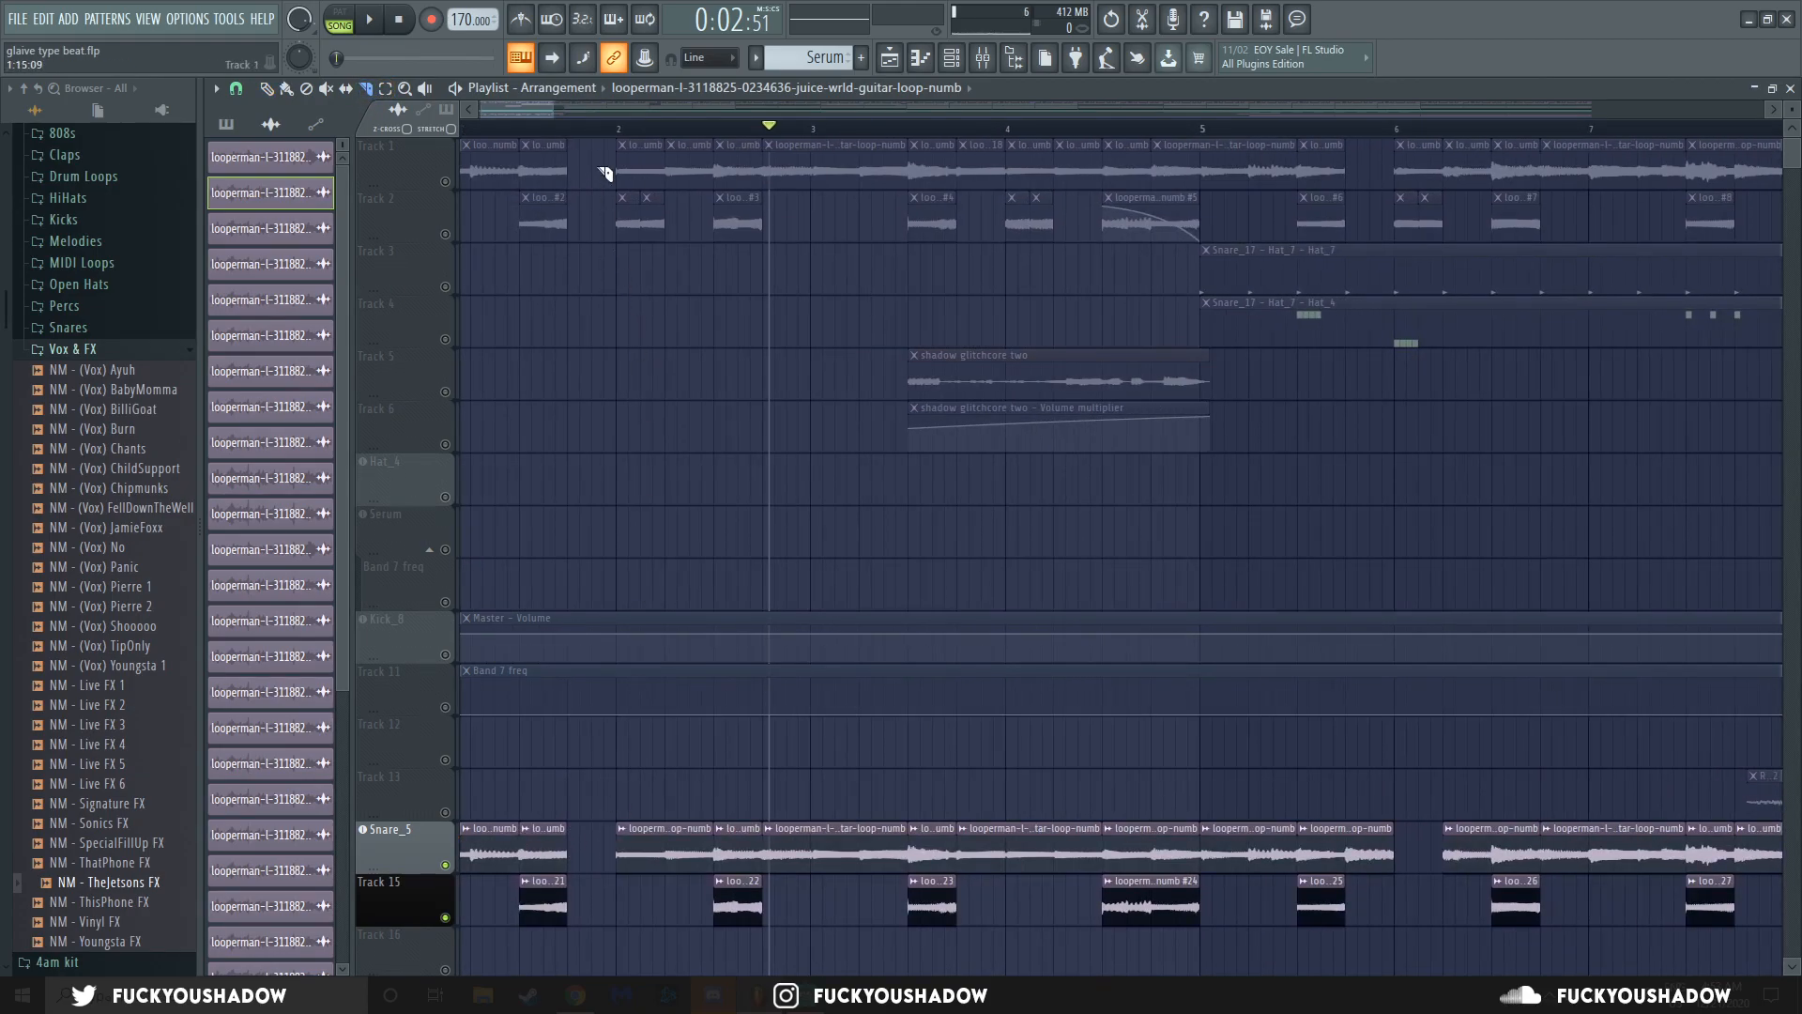
pyautogui.click(617, 129)
pyautogui.moveTo(668, 808); pyautogui.dragTo(666, 897)
pyautogui.click(631, 899)
pyautogui.rightClick(635, 902)
pyautogui.click(648, 862)
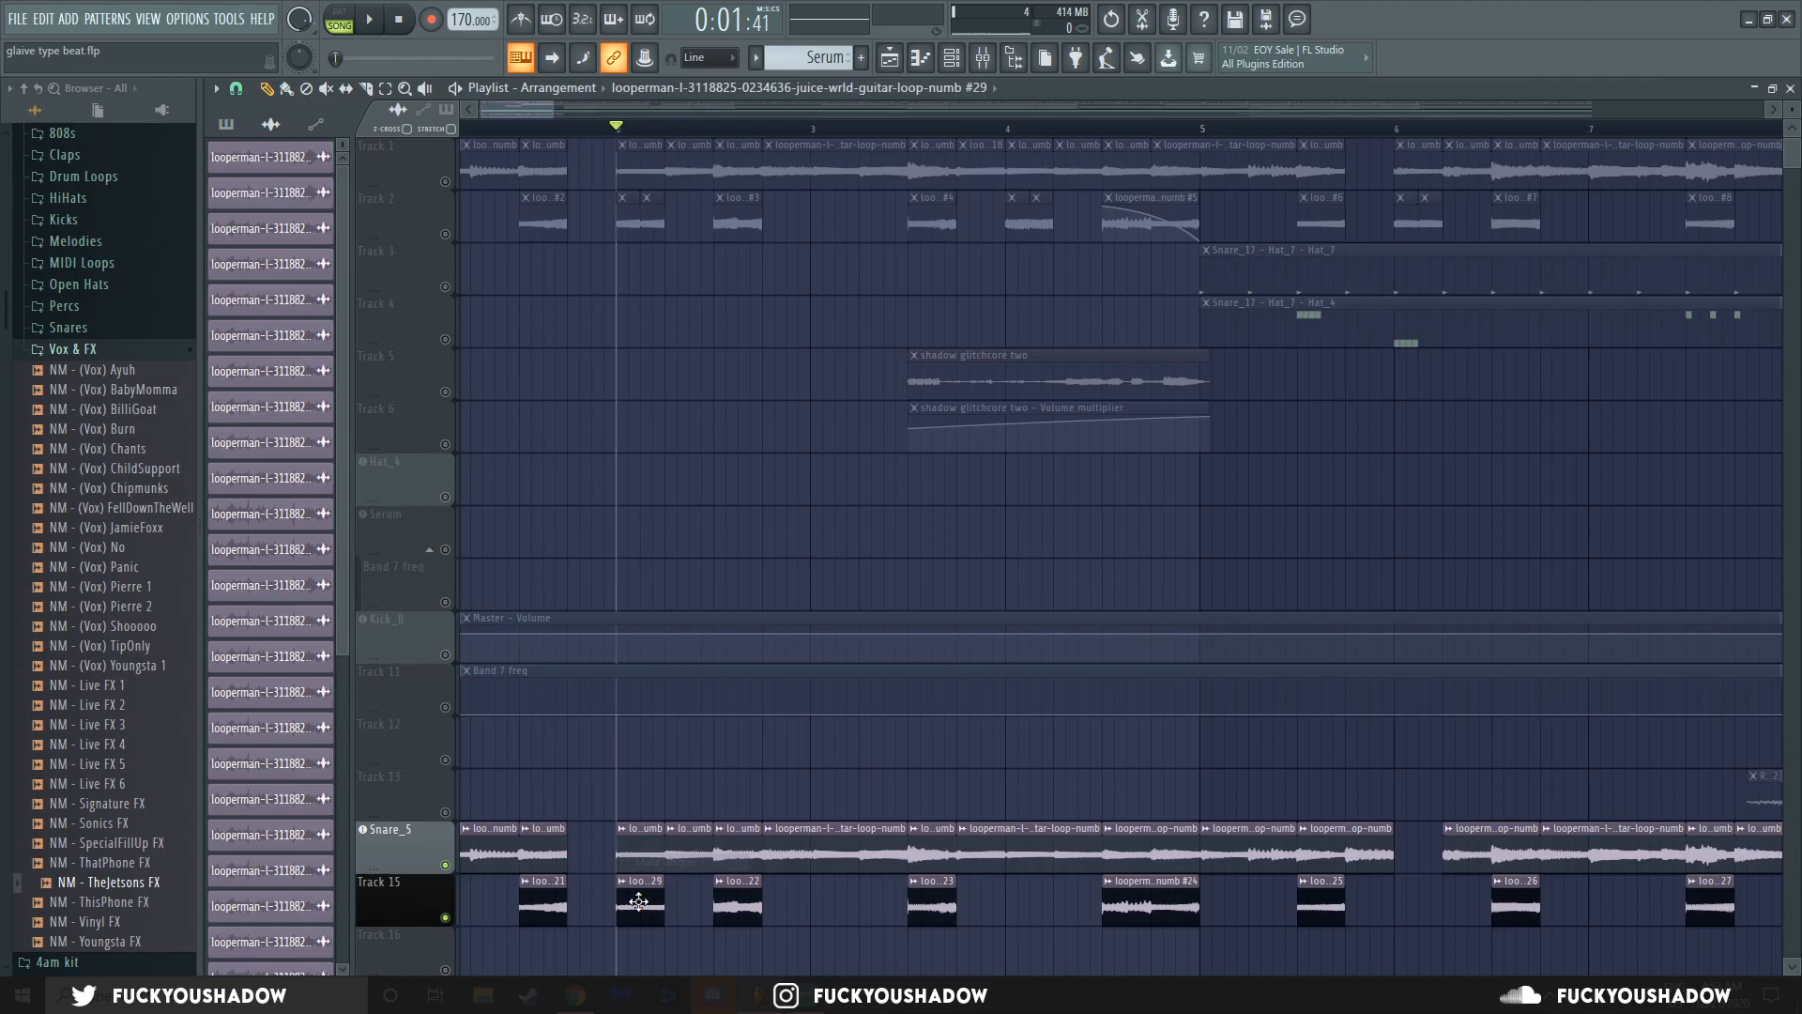
# Shorten the bar 2 clip on Track 15 to half a beat and add a unique copy directly after it.
pyautogui.moveTo(664, 903); pyautogui.dragTo(640, 906)
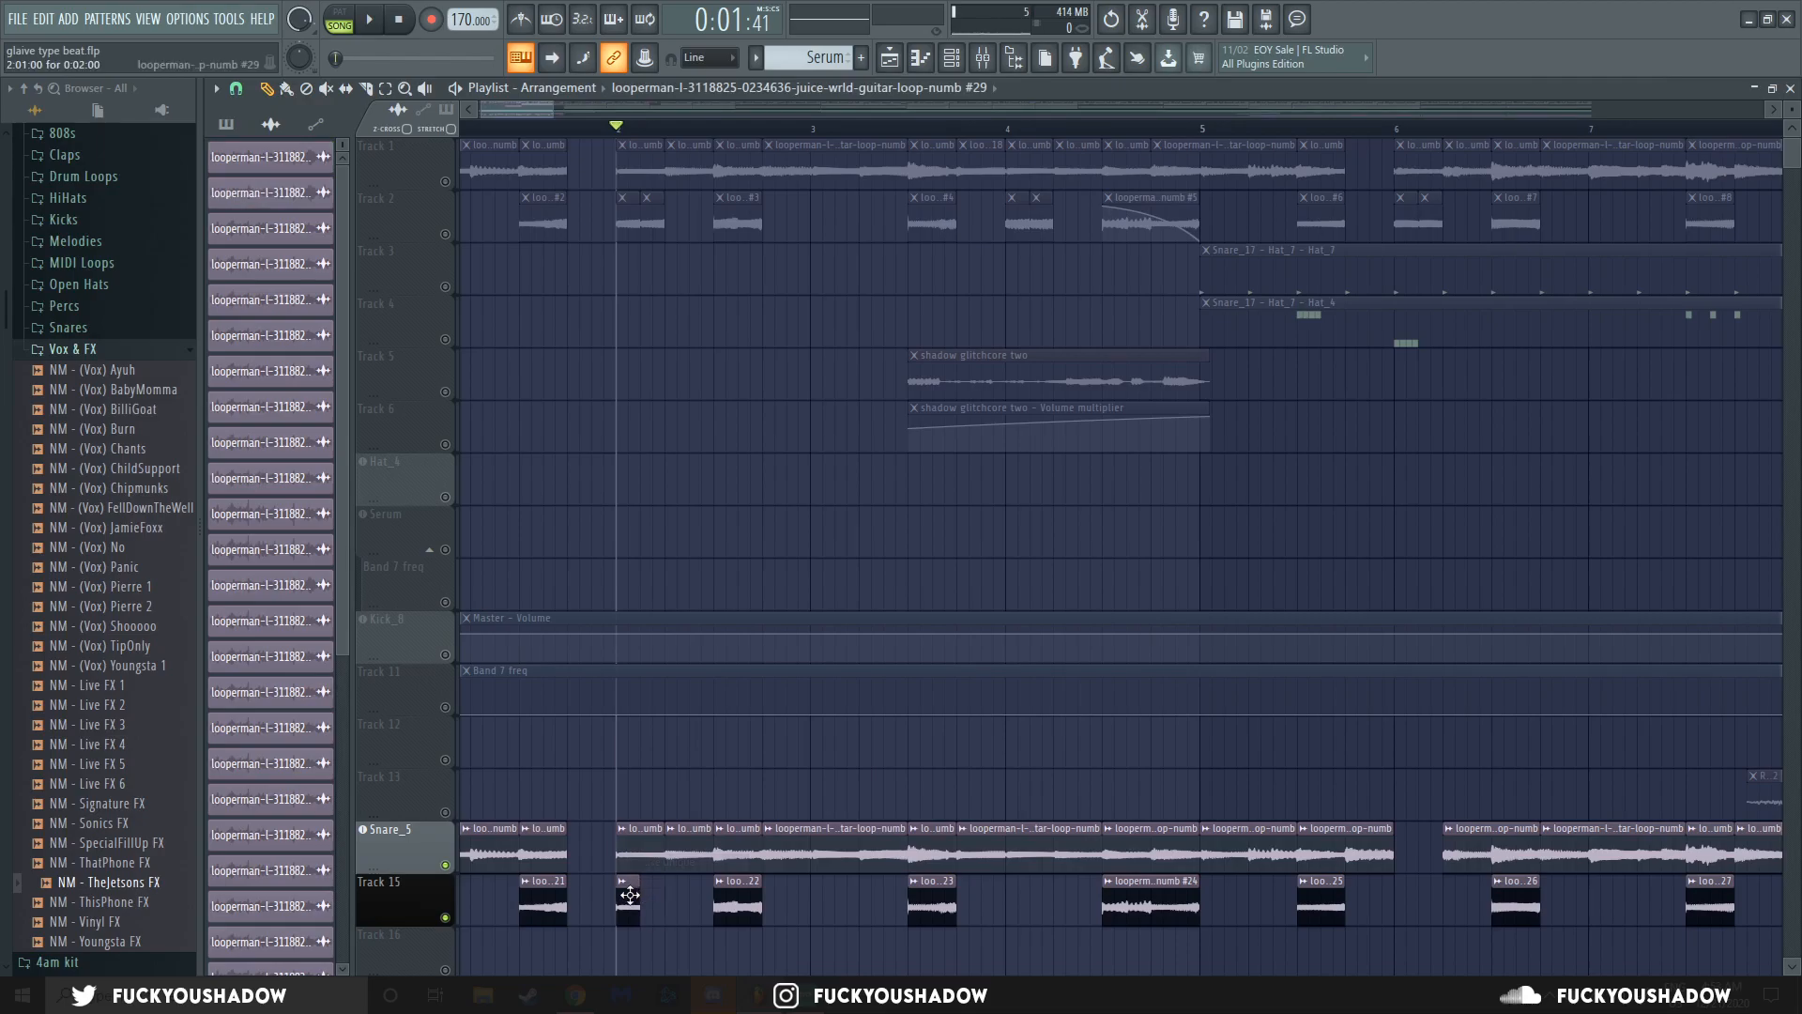
pyautogui.click(653, 907)
pyautogui.rightClick(644, 900)
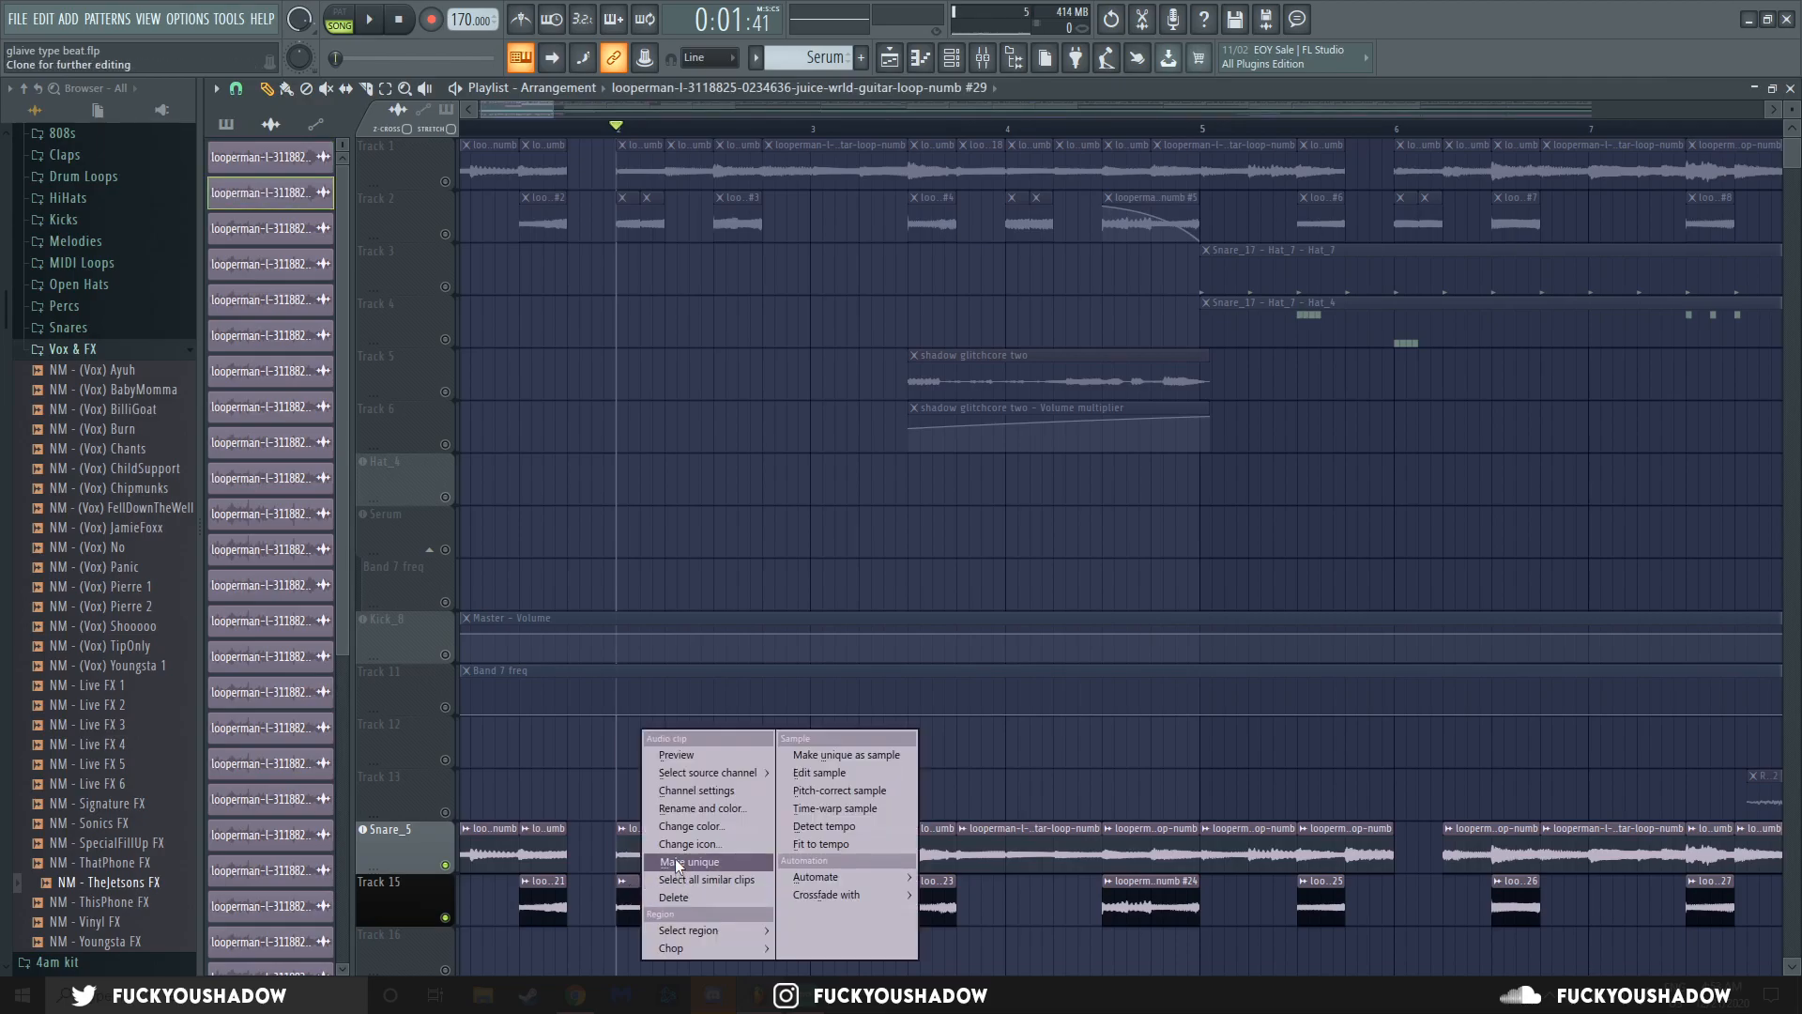
pyautogui.click(660, 861)
# Reverse the first half-beat clip at bar 2 on Track 15 and recheck its channel settings.
pyautogui.doubleClick(627, 898)
pyautogui.click(676, 567)
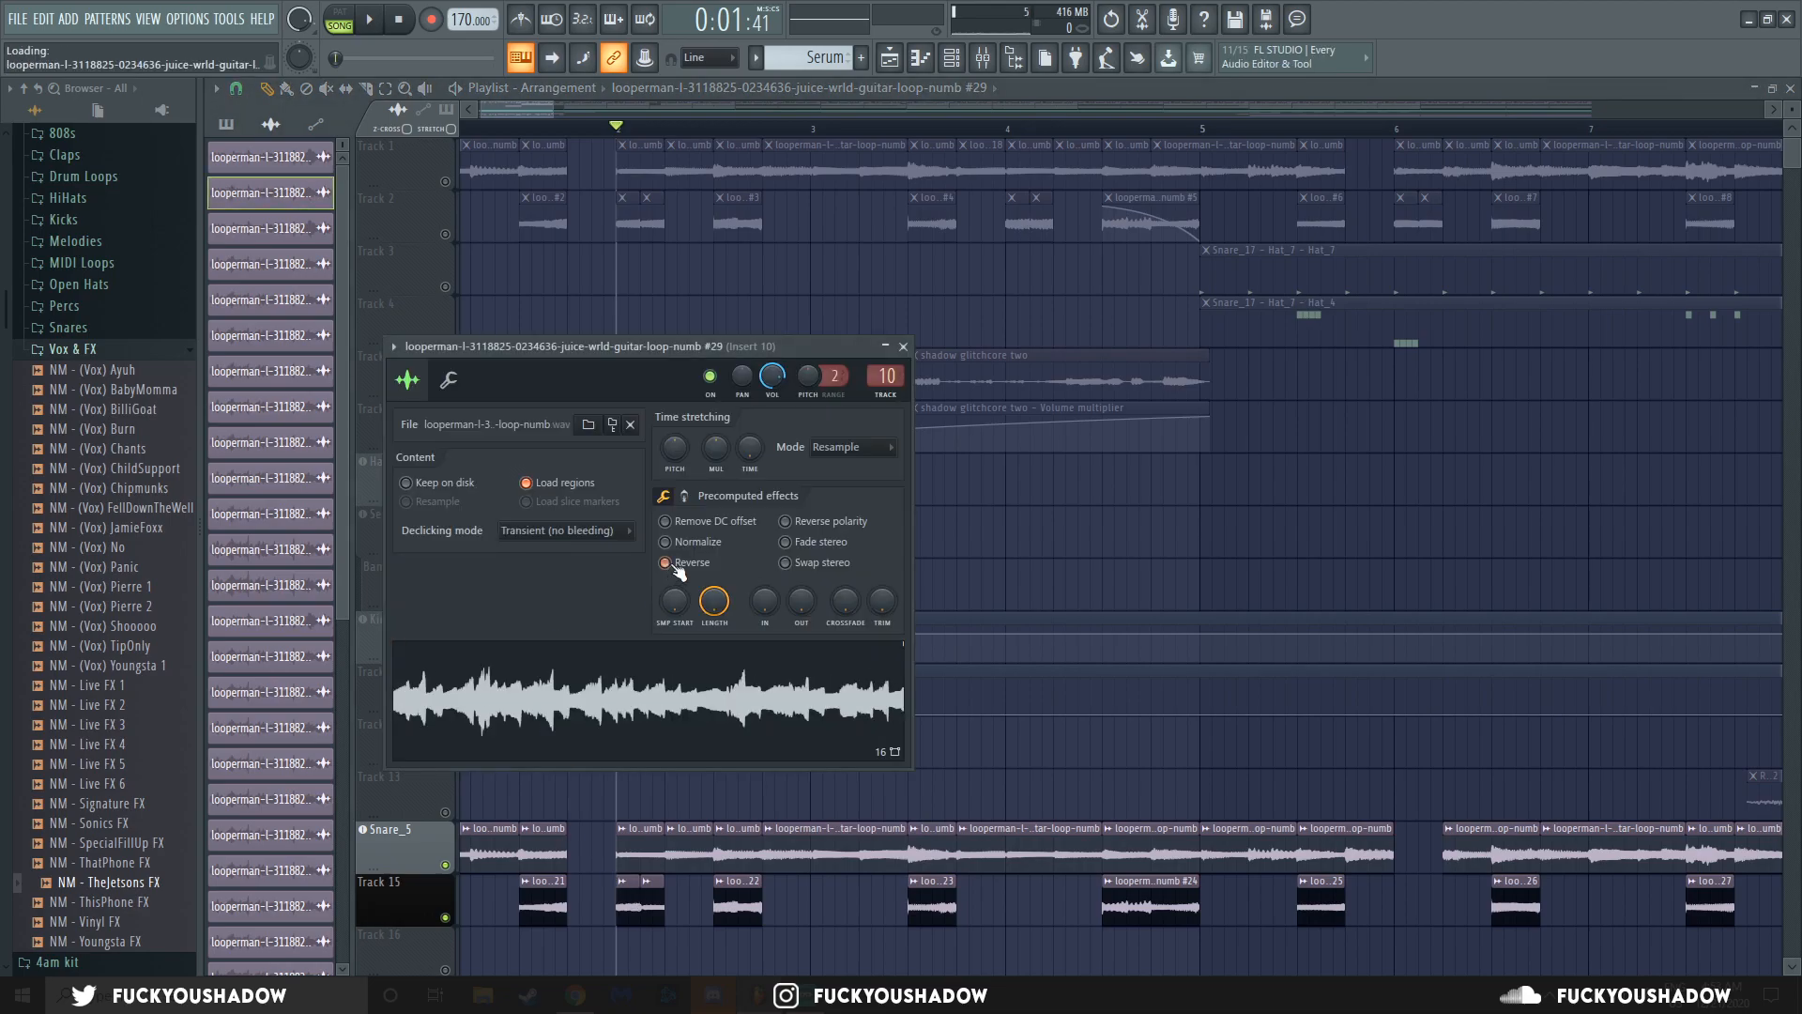
pyautogui.click(905, 352)
pyautogui.doubleClick(653, 901)
pyautogui.doubleClick(654, 901)
pyautogui.doubleClick(623, 899)
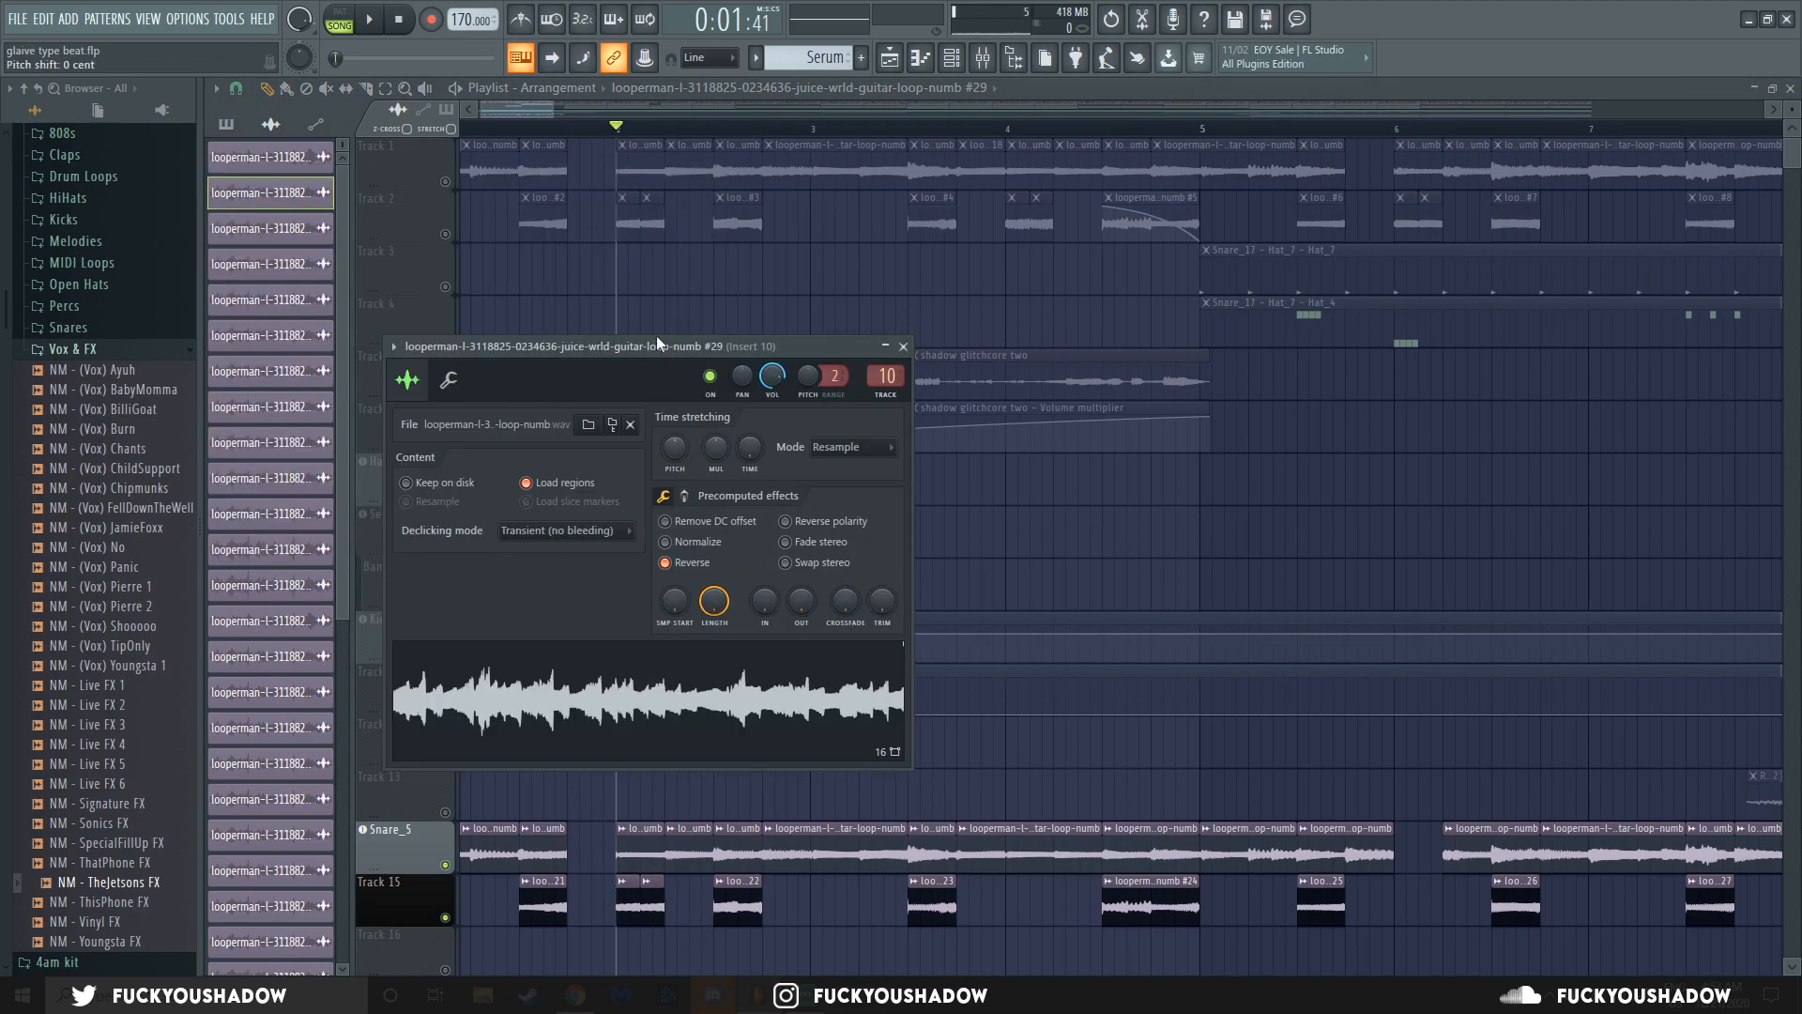
pyautogui.click(903, 346)
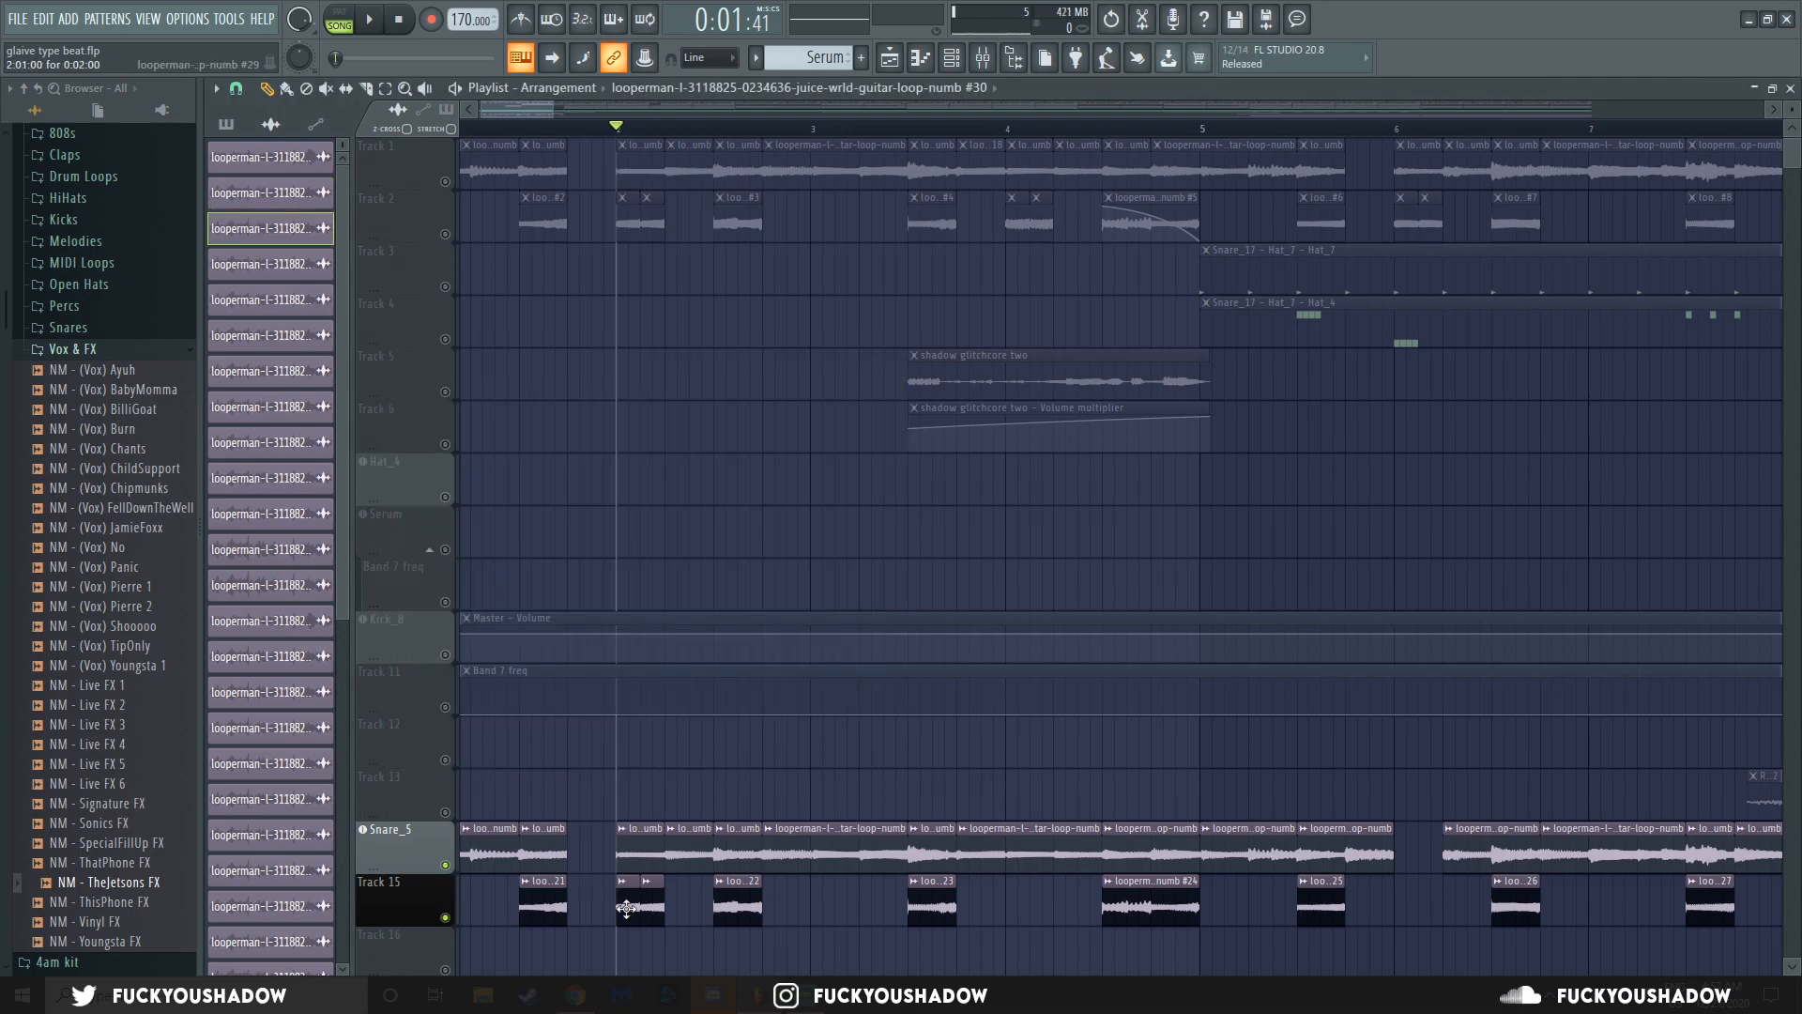
# Review the channel settings of the two half-beat clips at bar 2 on Track 15.
pyautogui.doubleClick(627, 901)
pyautogui.doubleClick(648, 856)
pyautogui.doubleClick(628, 840)
pyautogui.click(903, 346)
pyautogui.click(651, 892)
pyautogui.doubleClick(652, 891)
pyautogui.press('Escape')
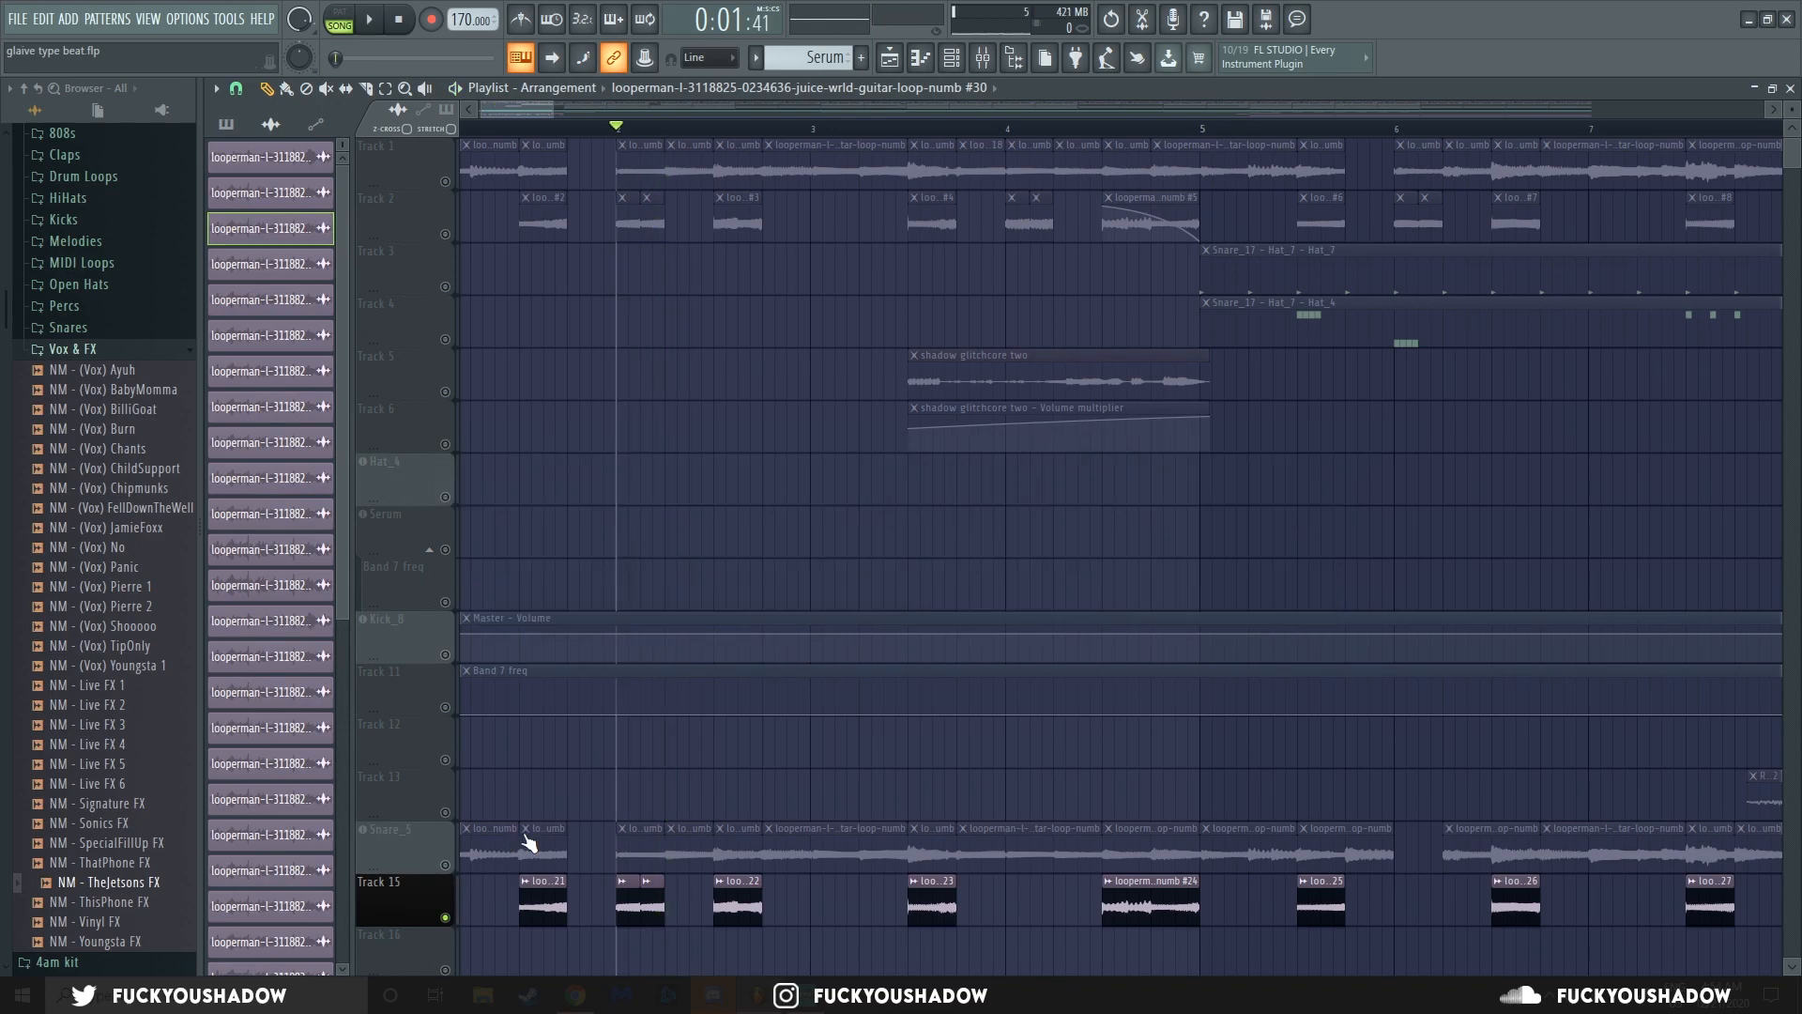
# Automate the volume of the Track 15 clip in the second half of bar 4 and shape it as a curved fade-out.
pyautogui.scroll(-1, 647, 789)
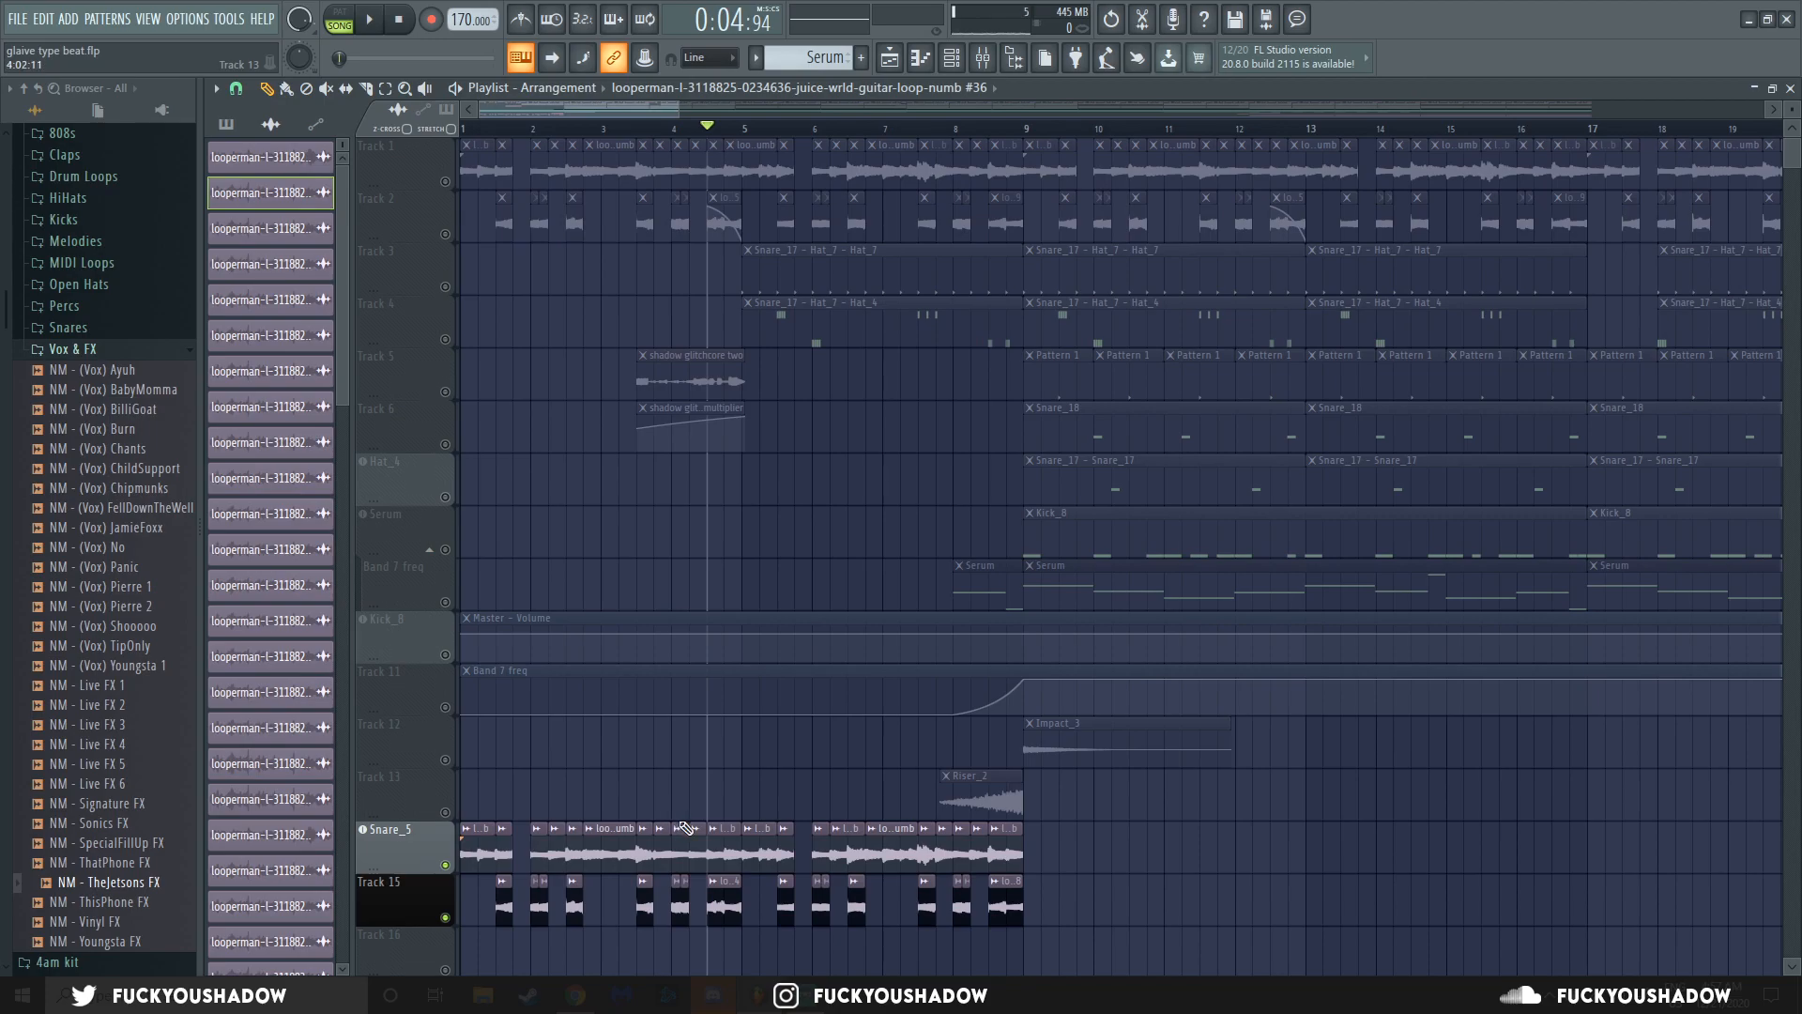
pyautogui.rightClick(721, 892)
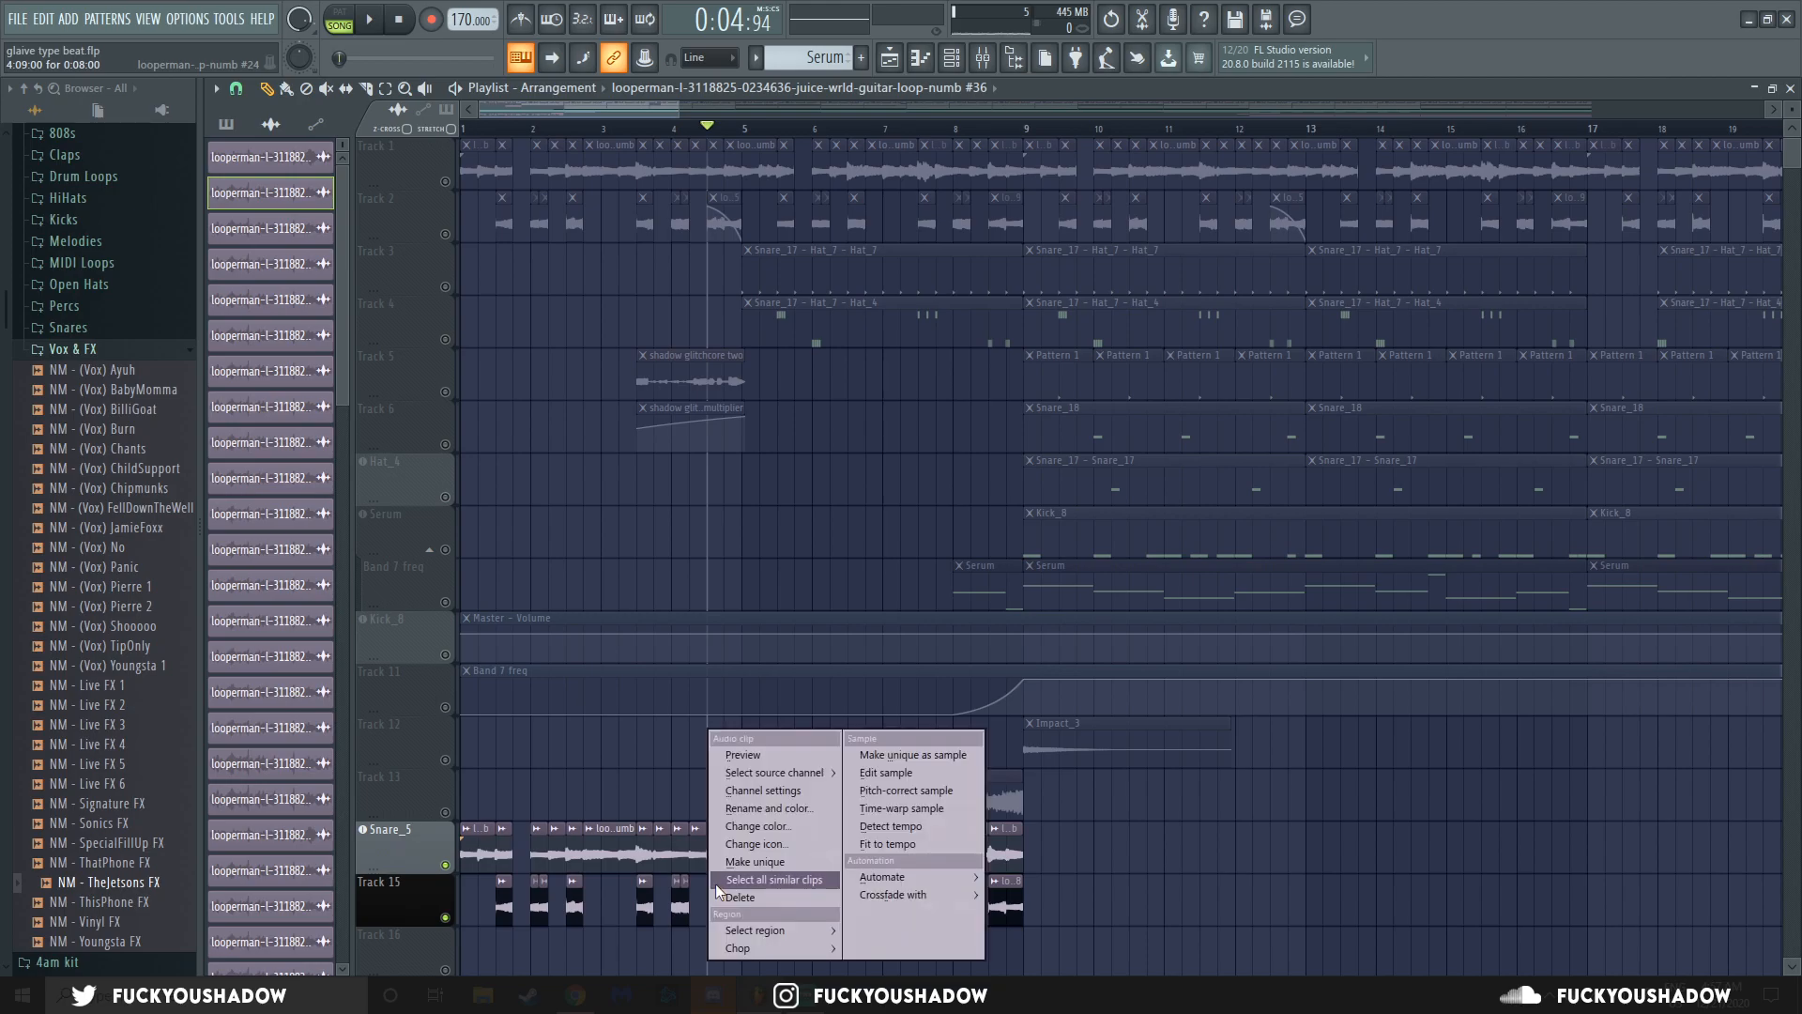
pyautogui.rightClick(699, 906)
pyautogui.rightClick(699, 906)
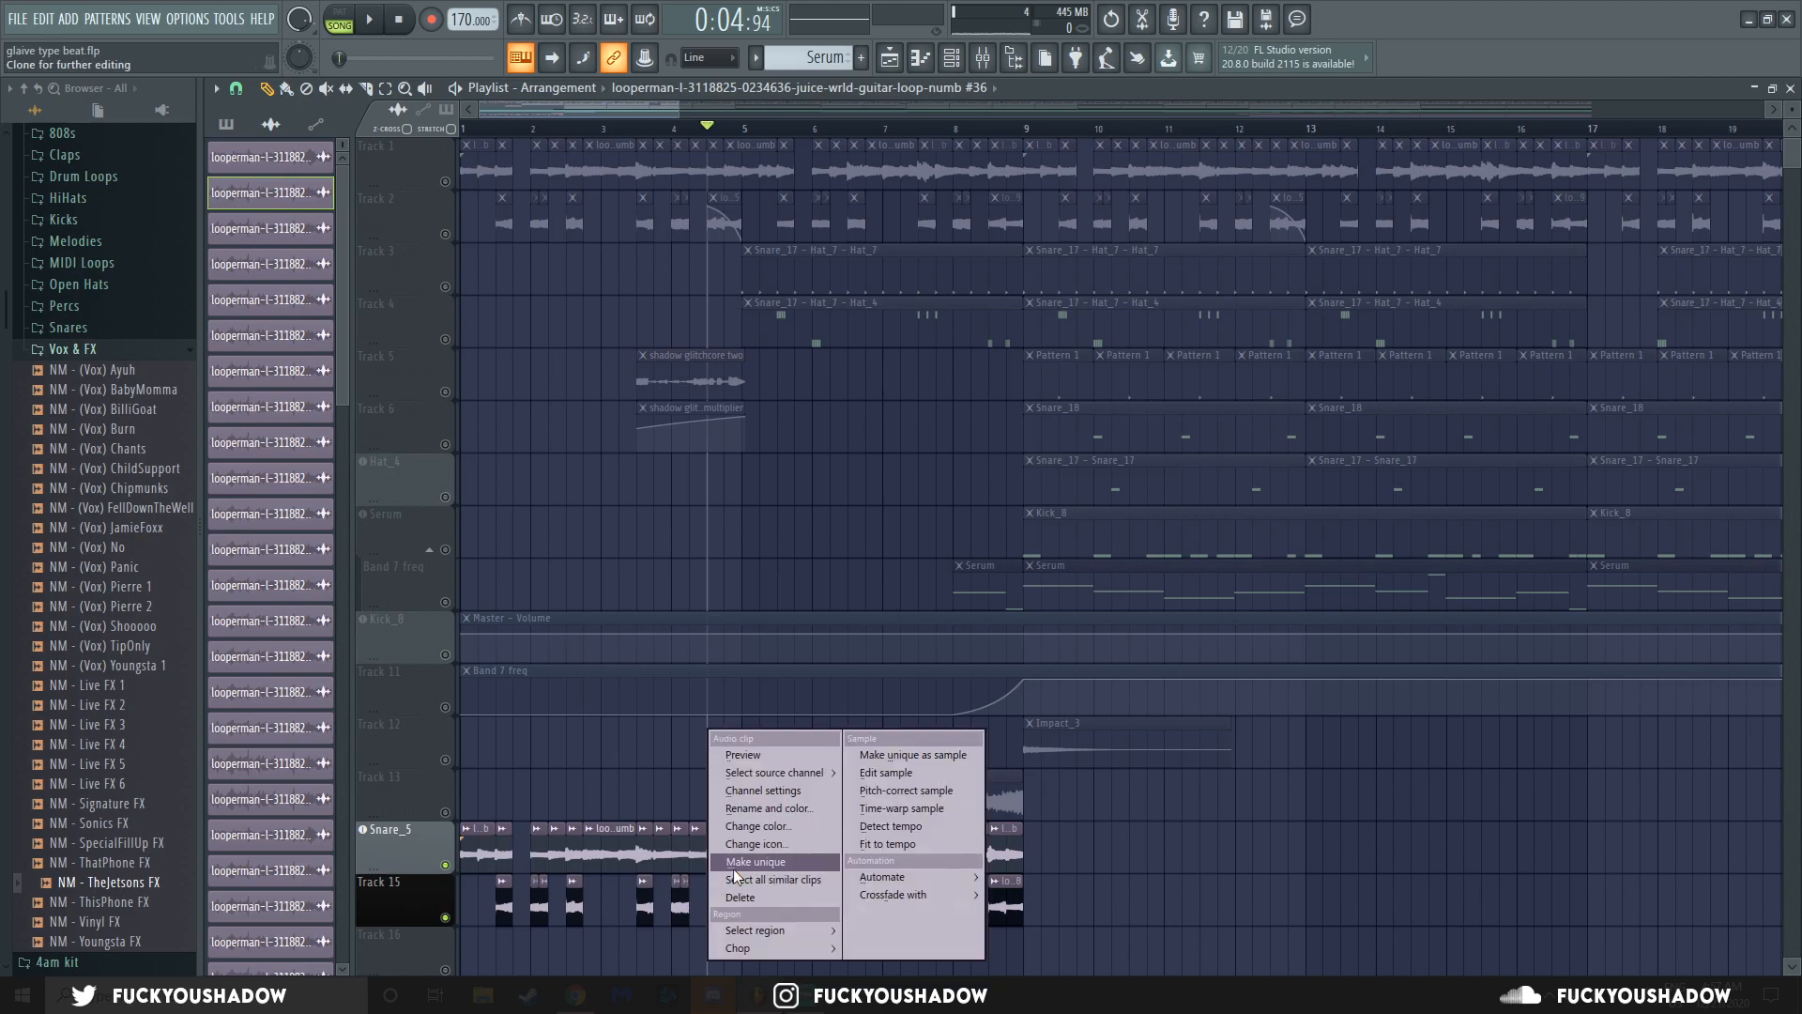
pyautogui.moveTo(915, 877)
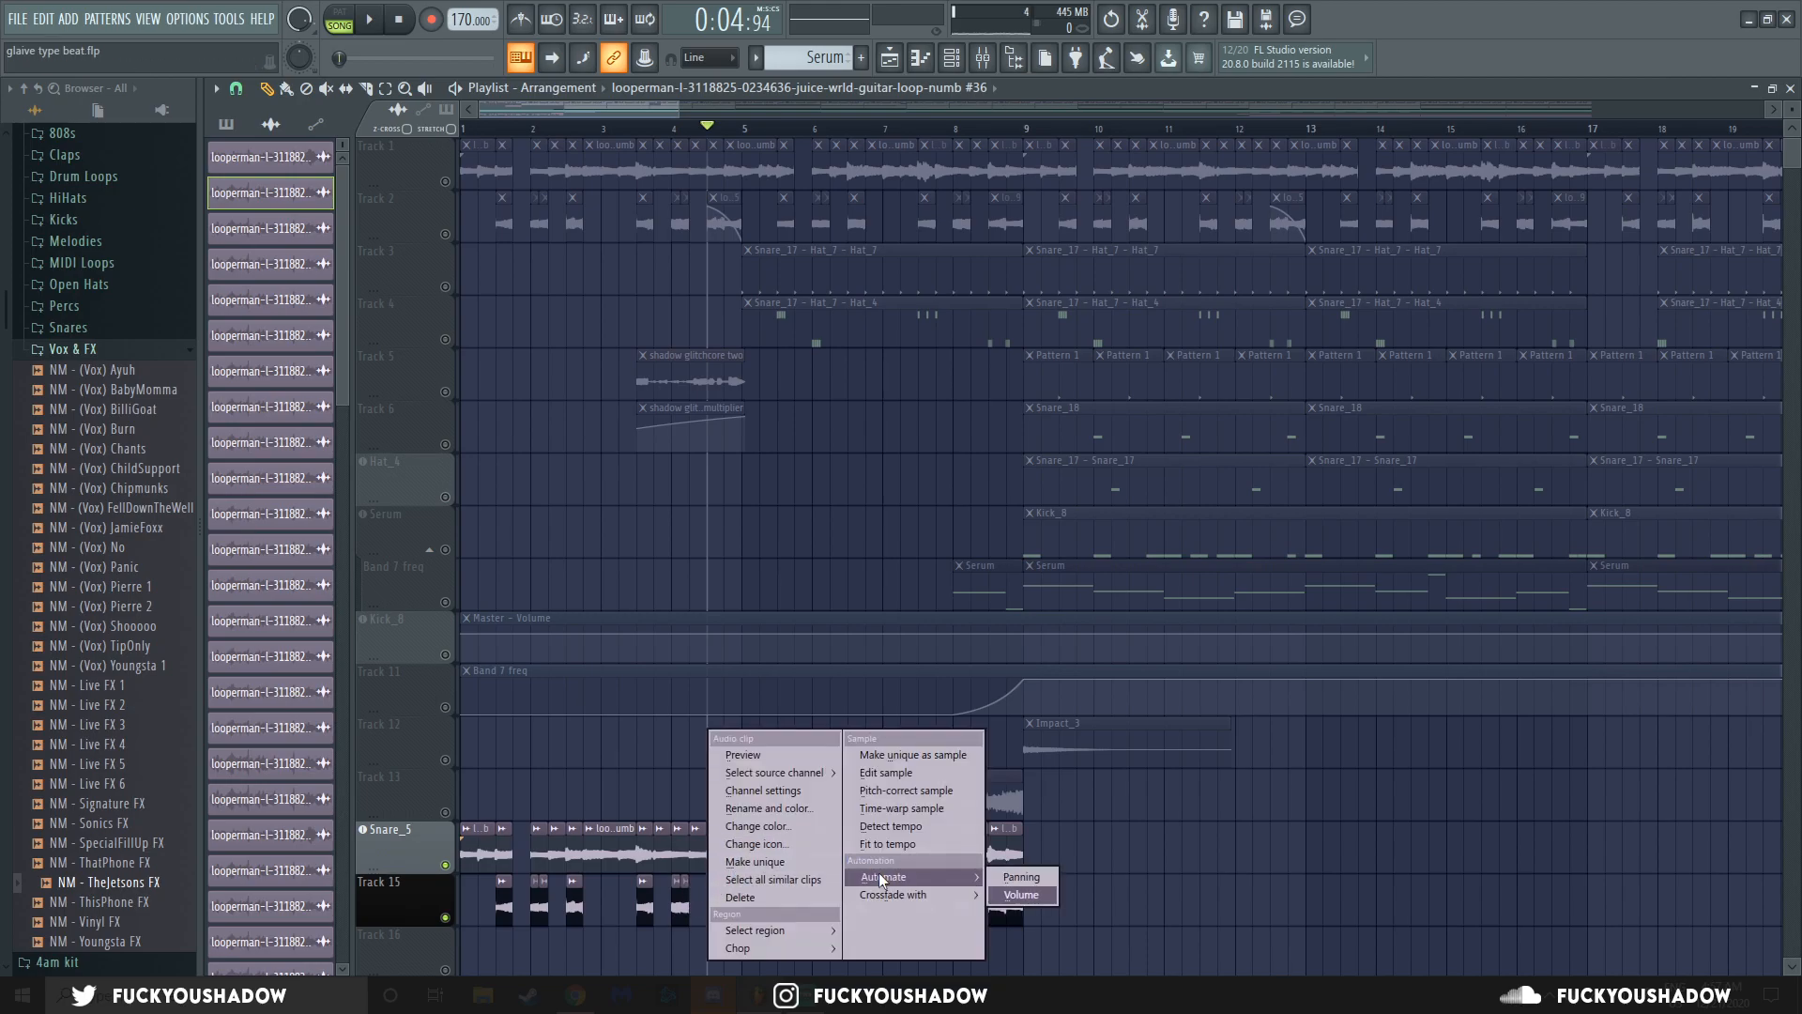
pyautogui.click(1014, 878)
pyautogui.keyDown('ctrl'); pyautogui.scroll(5, 724, 906); pyautogui.keyUp('ctrl')
pyautogui.moveTo(803, 888); pyautogui.dragTo(732, 883)
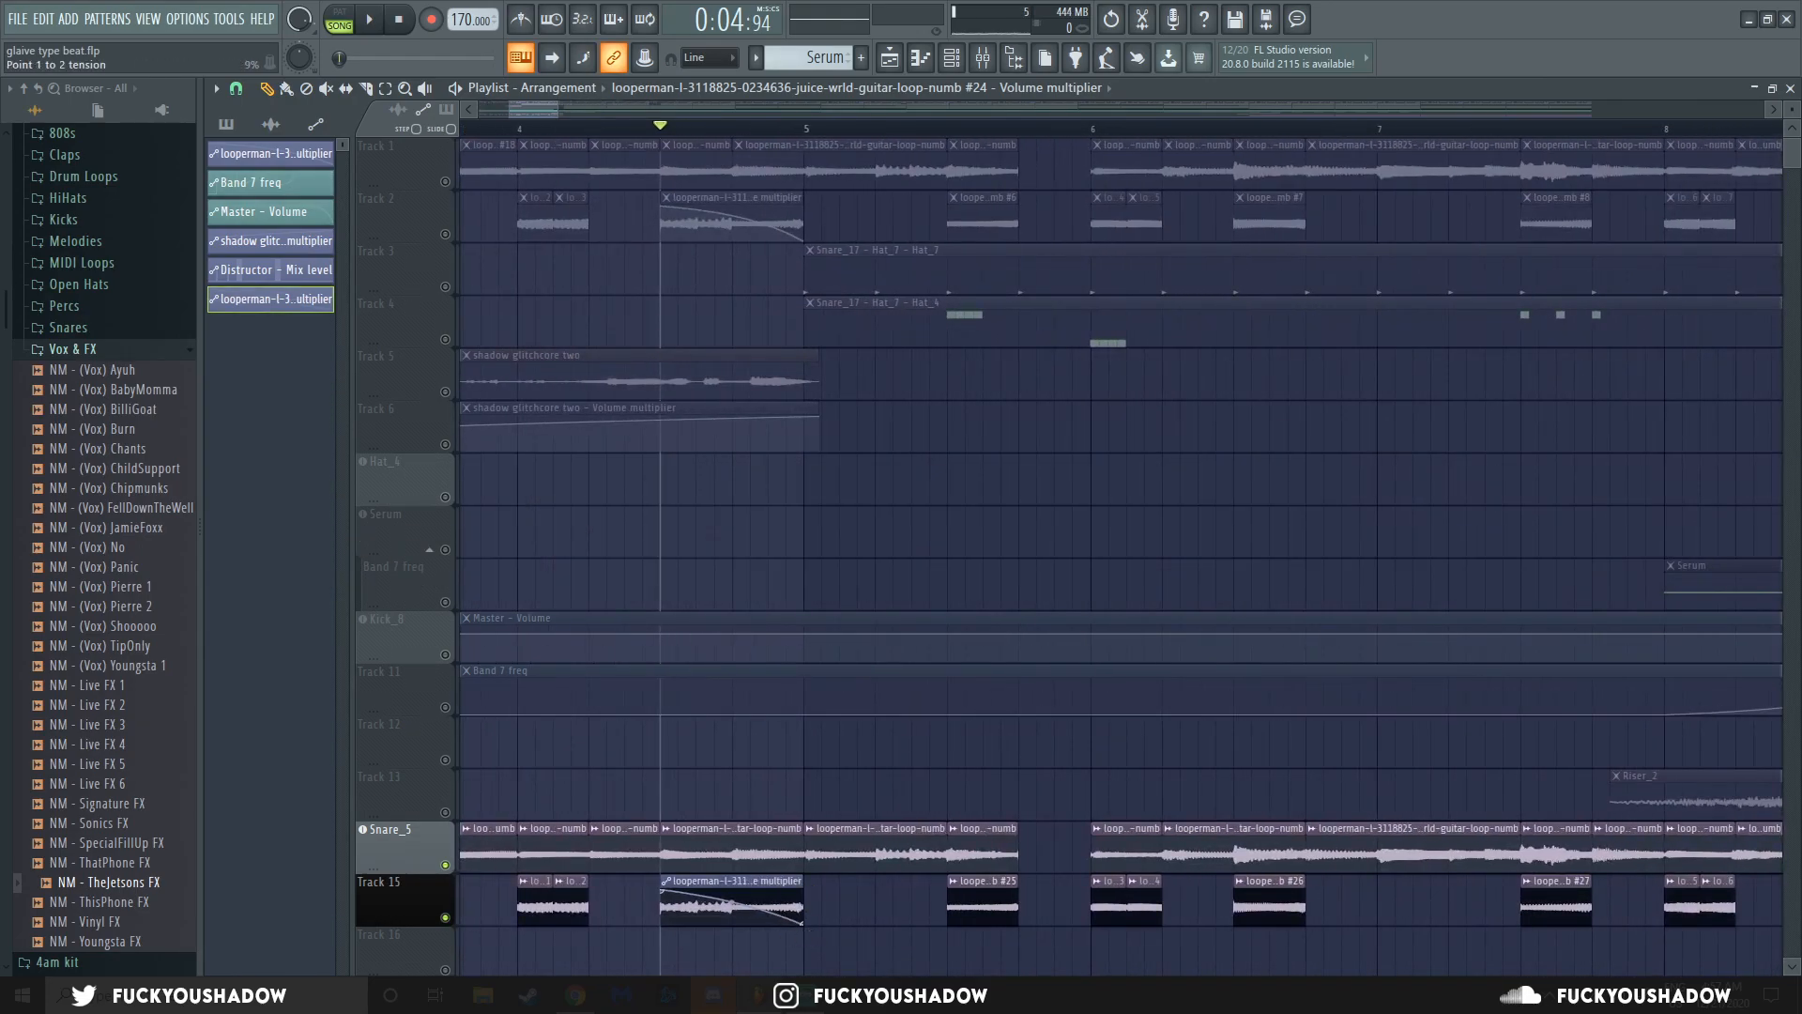
# Solo Track 15 and play its clips.
pyautogui.keyDown('ctrl'); pyautogui.scroll(-5, 713, 714); pyautogui.keyUp('ctrl')
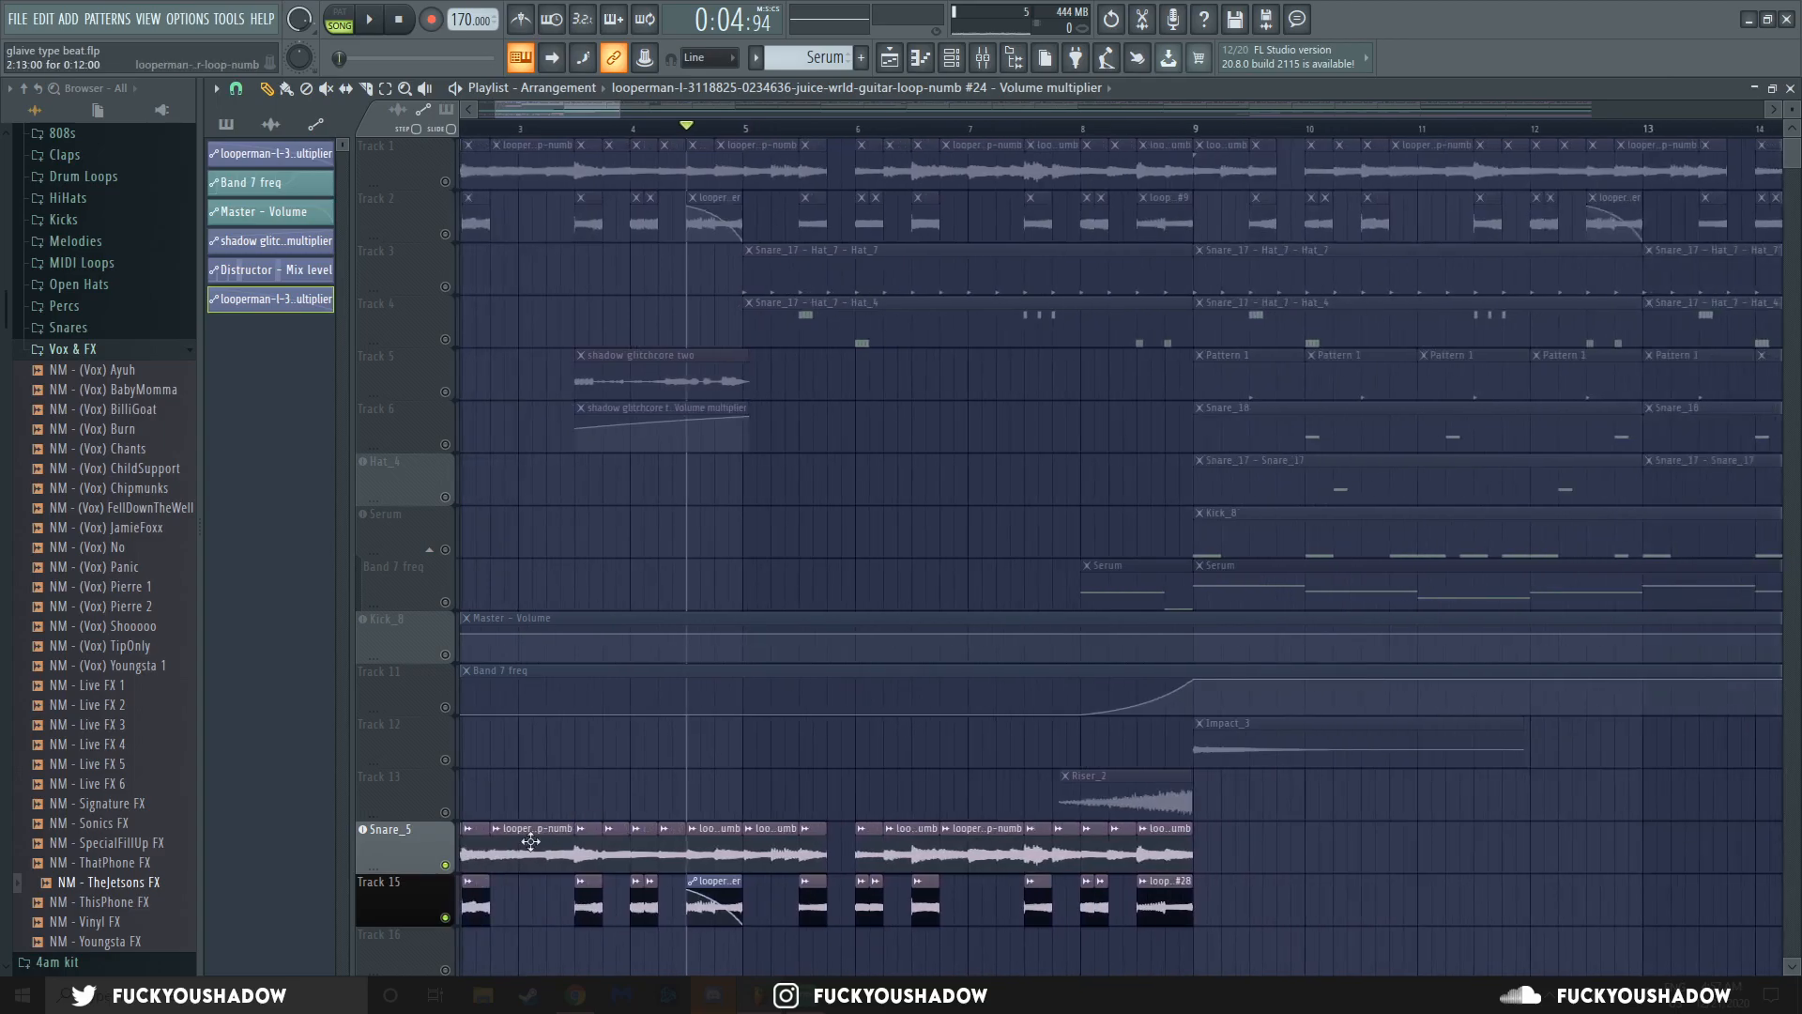
pyautogui.click(446, 919)
pyautogui.rightClick(446, 918)
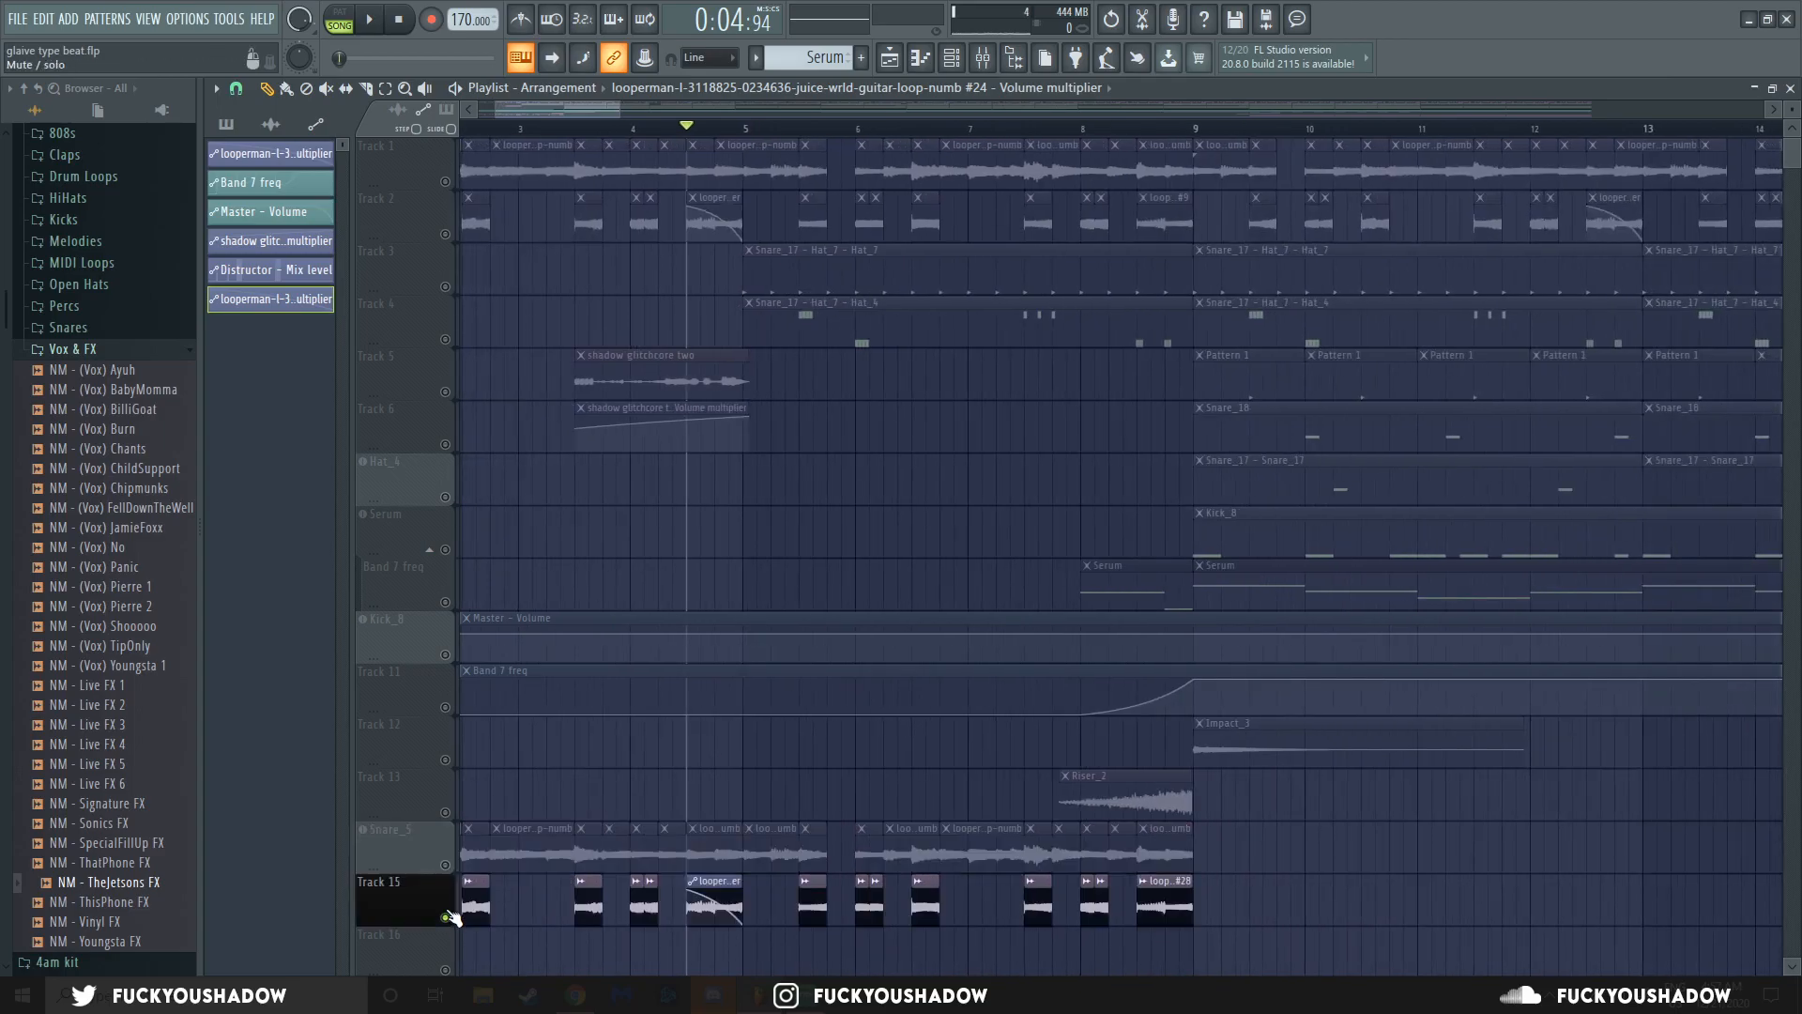
pyautogui.press('space')
pyautogui.press('space')
# Check the first half-beat clip at bar 2 on Track 15 and set the second one's channel volume to 51%.
pyautogui.scroll(-2, 701, 716)
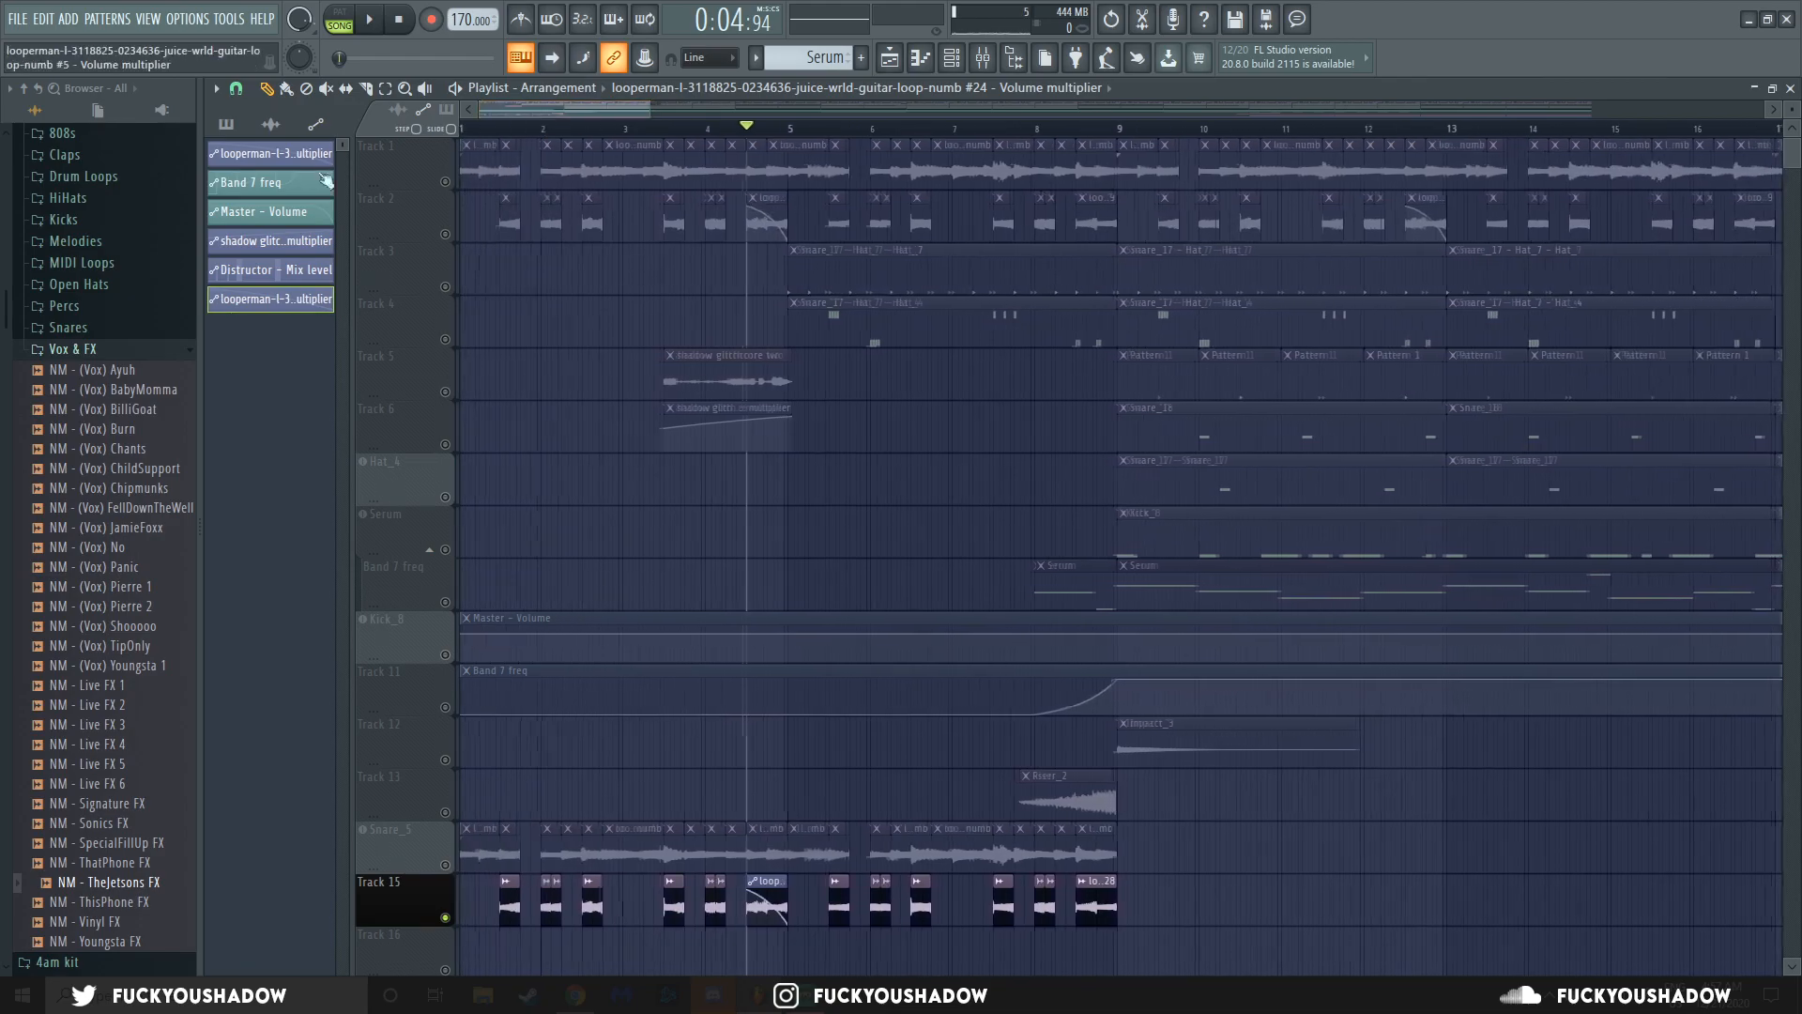
pyautogui.doubleClick(552, 900)
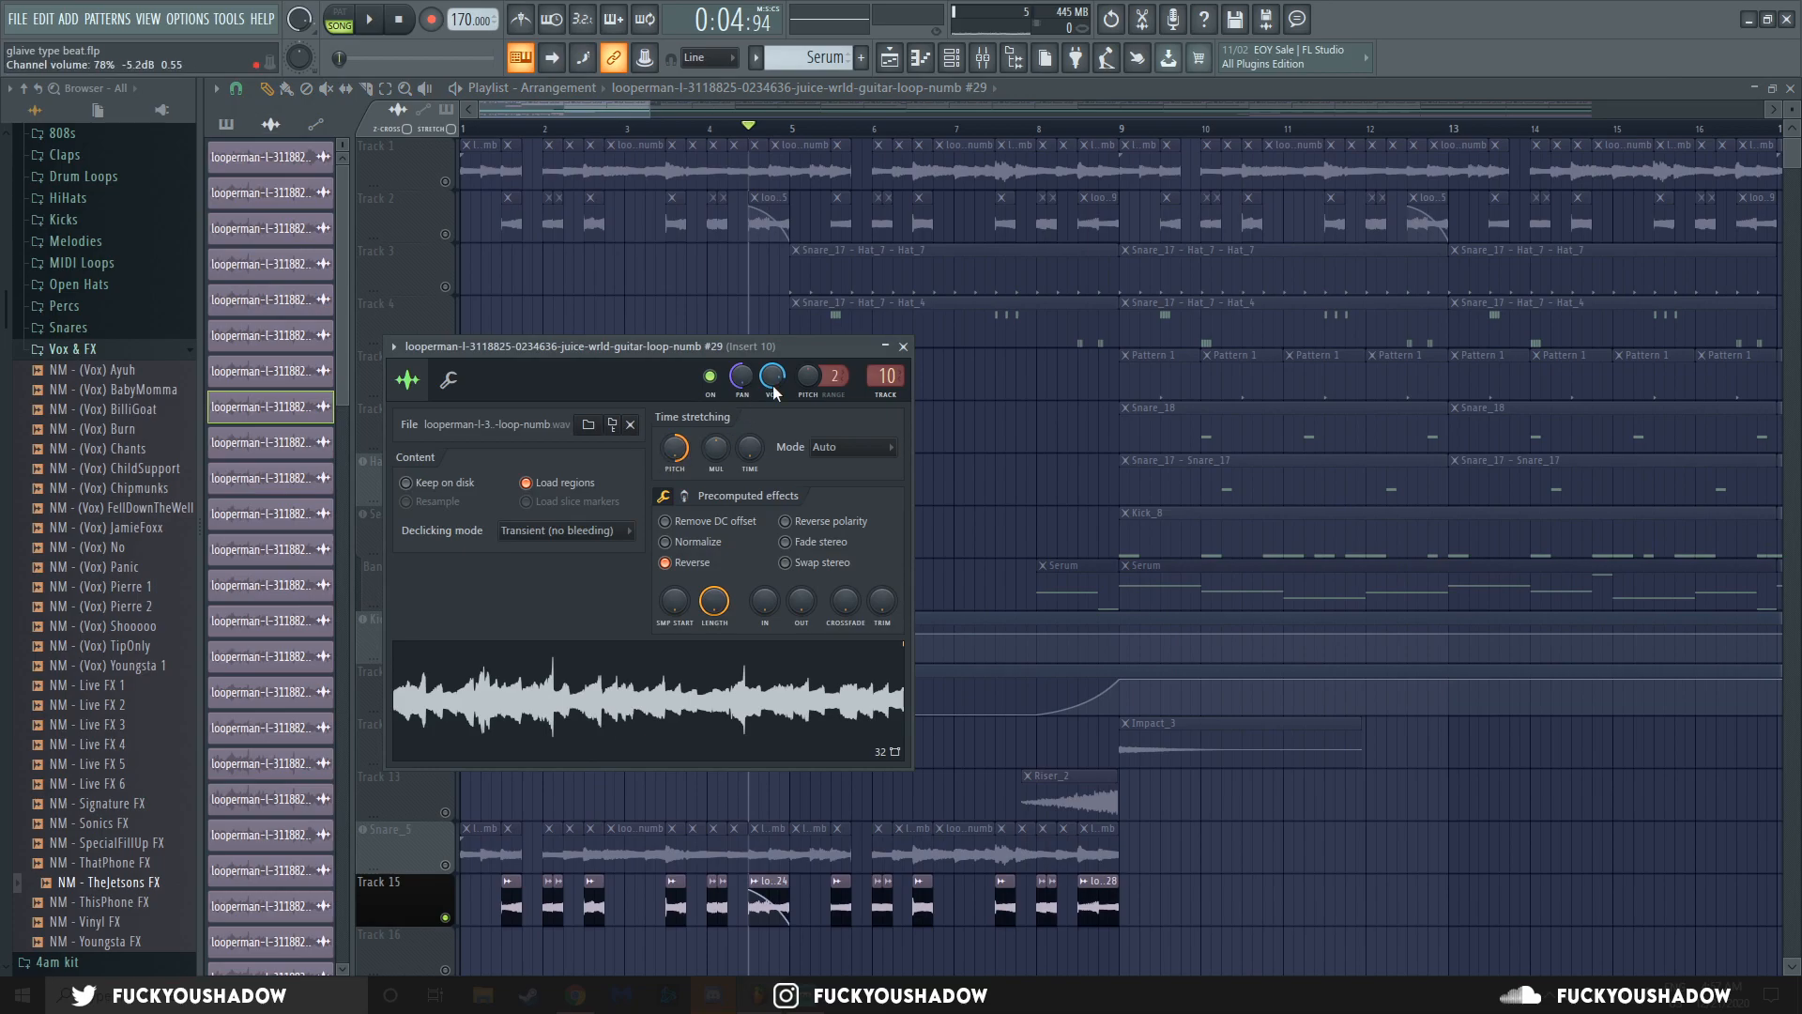
pyautogui.click(906, 347)
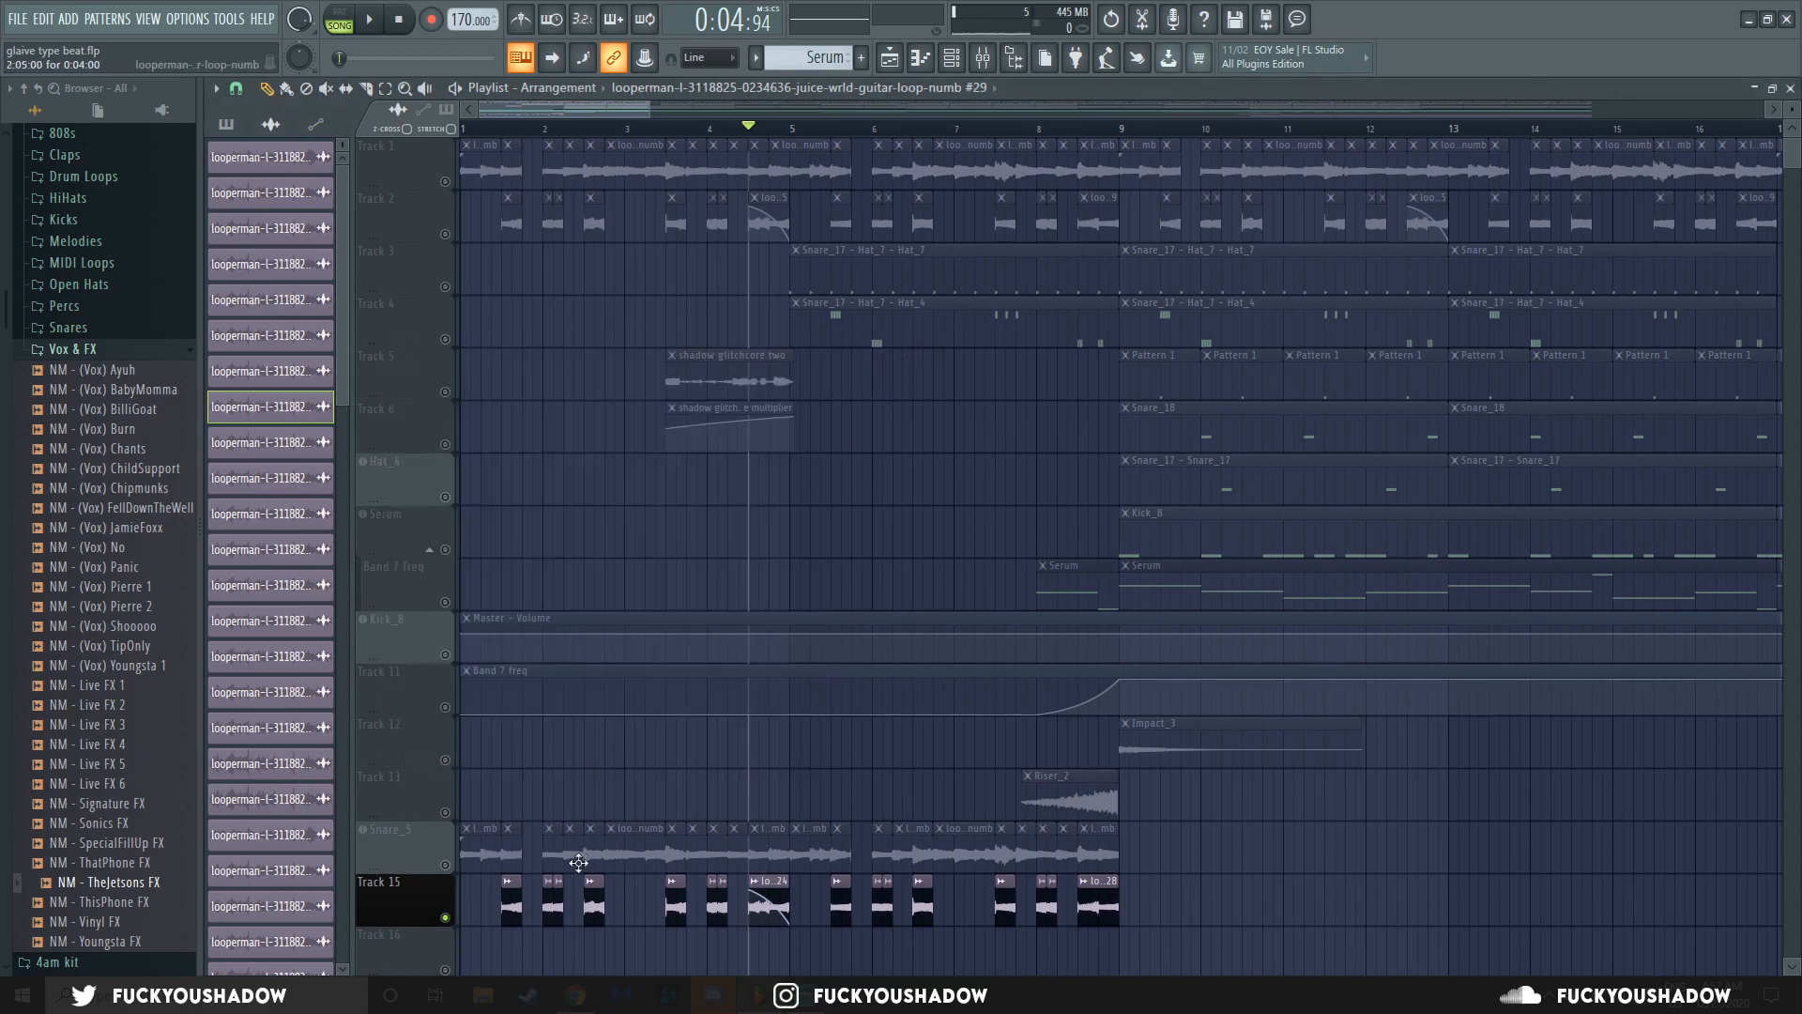
pyautogui.rightClick(558, 885)
pyautogui.click(600, 862)
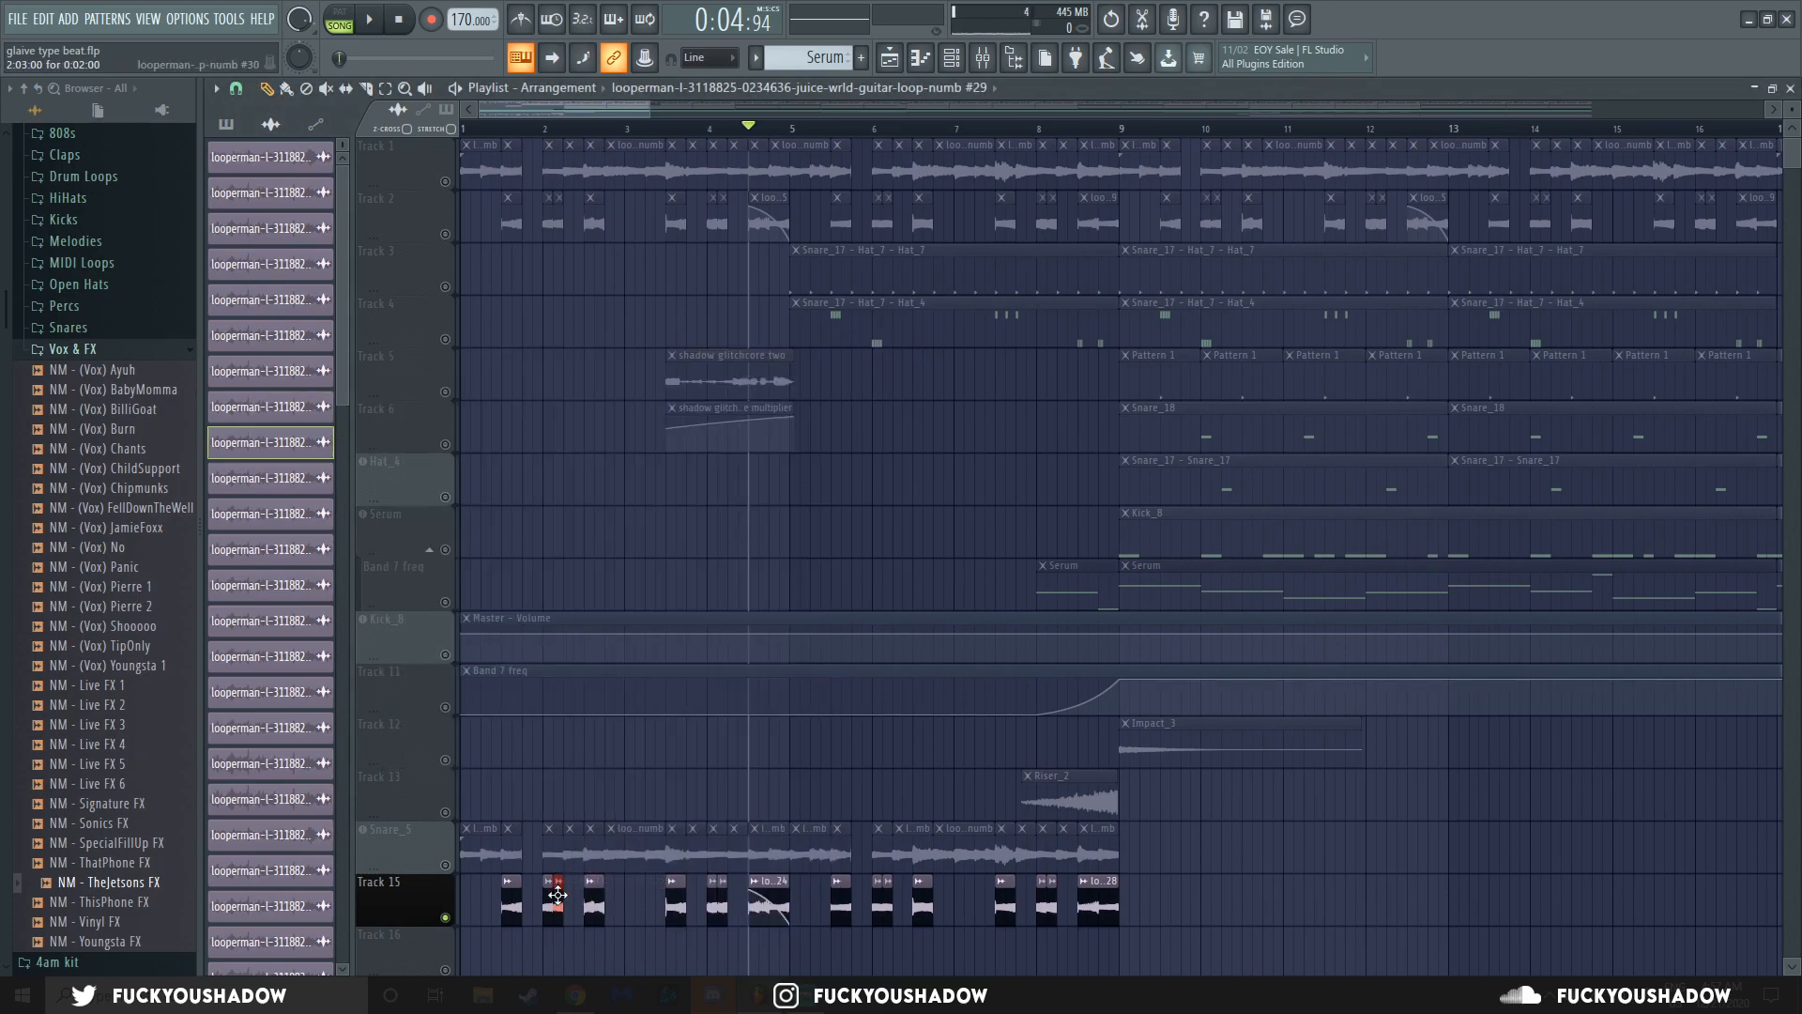
pyautogui.moveTo(602, 205); pyautogui.dragTo(602, 225)
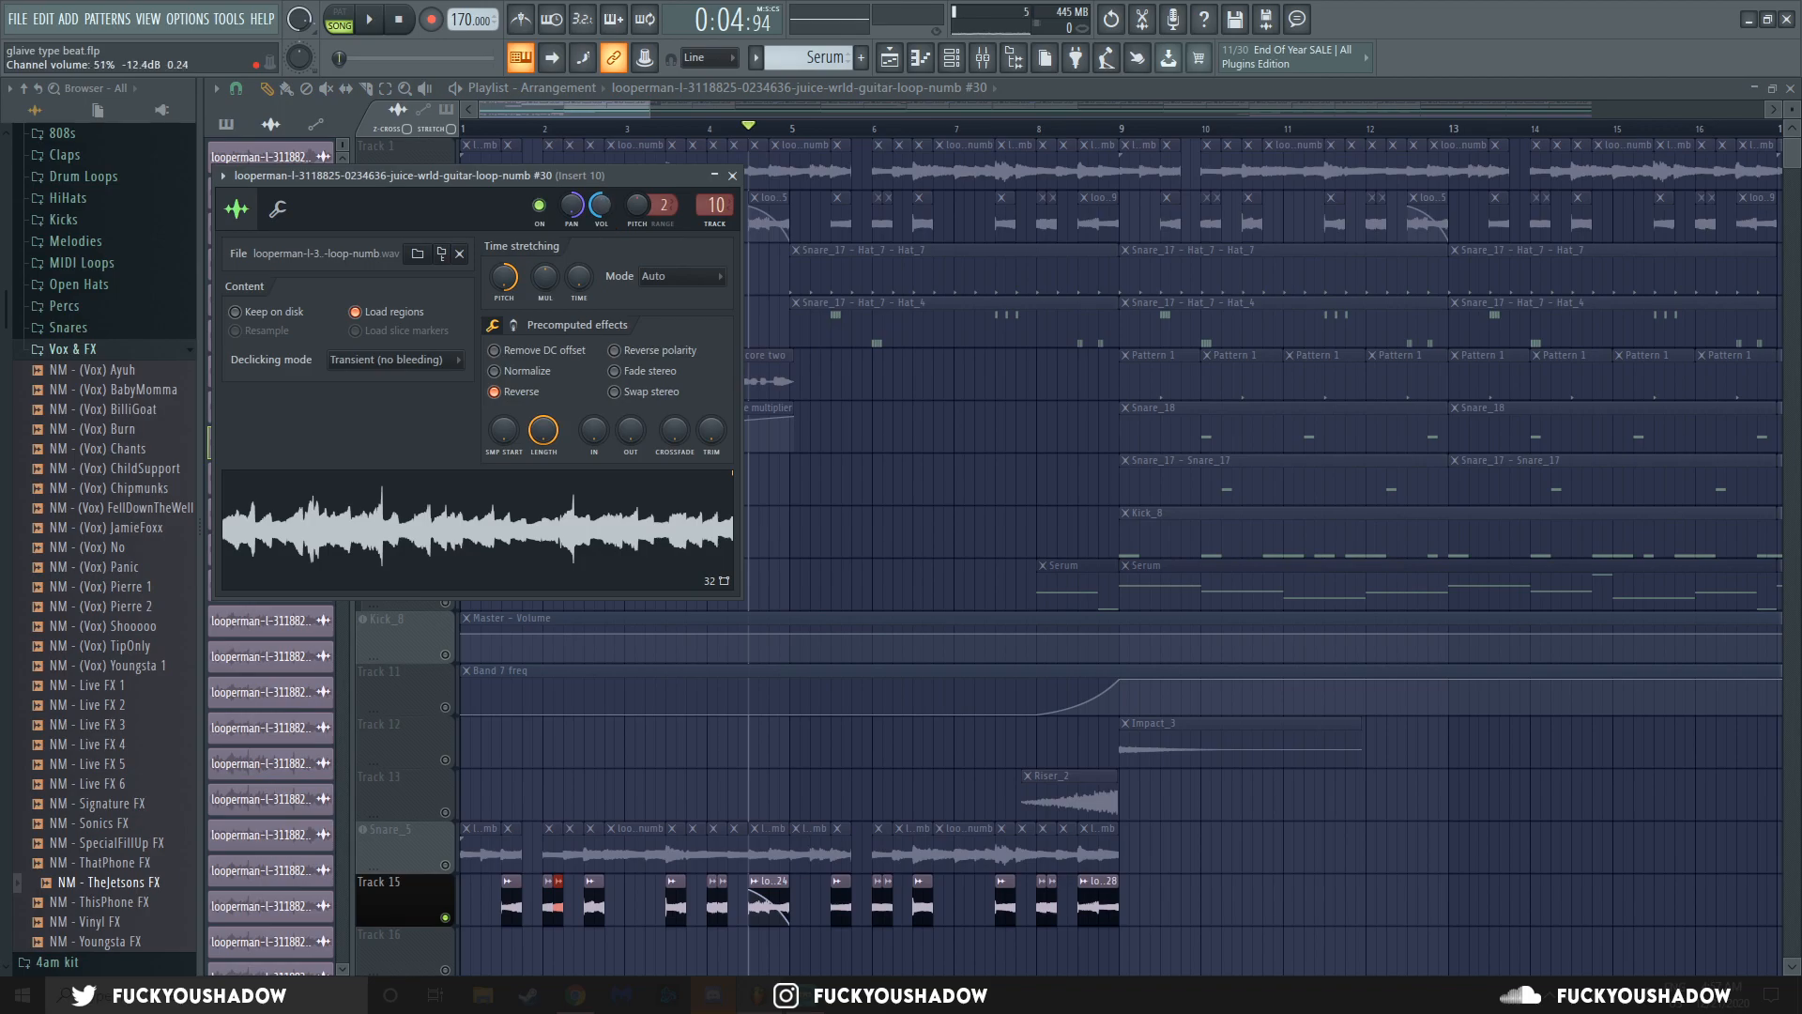
pyautogui.click(733, 176)
# Set the first half-beat clip at bar 6 on Track 15 to 47% channel volume and check the second one's settings.
pyautogui.doubleClick(876, 899)
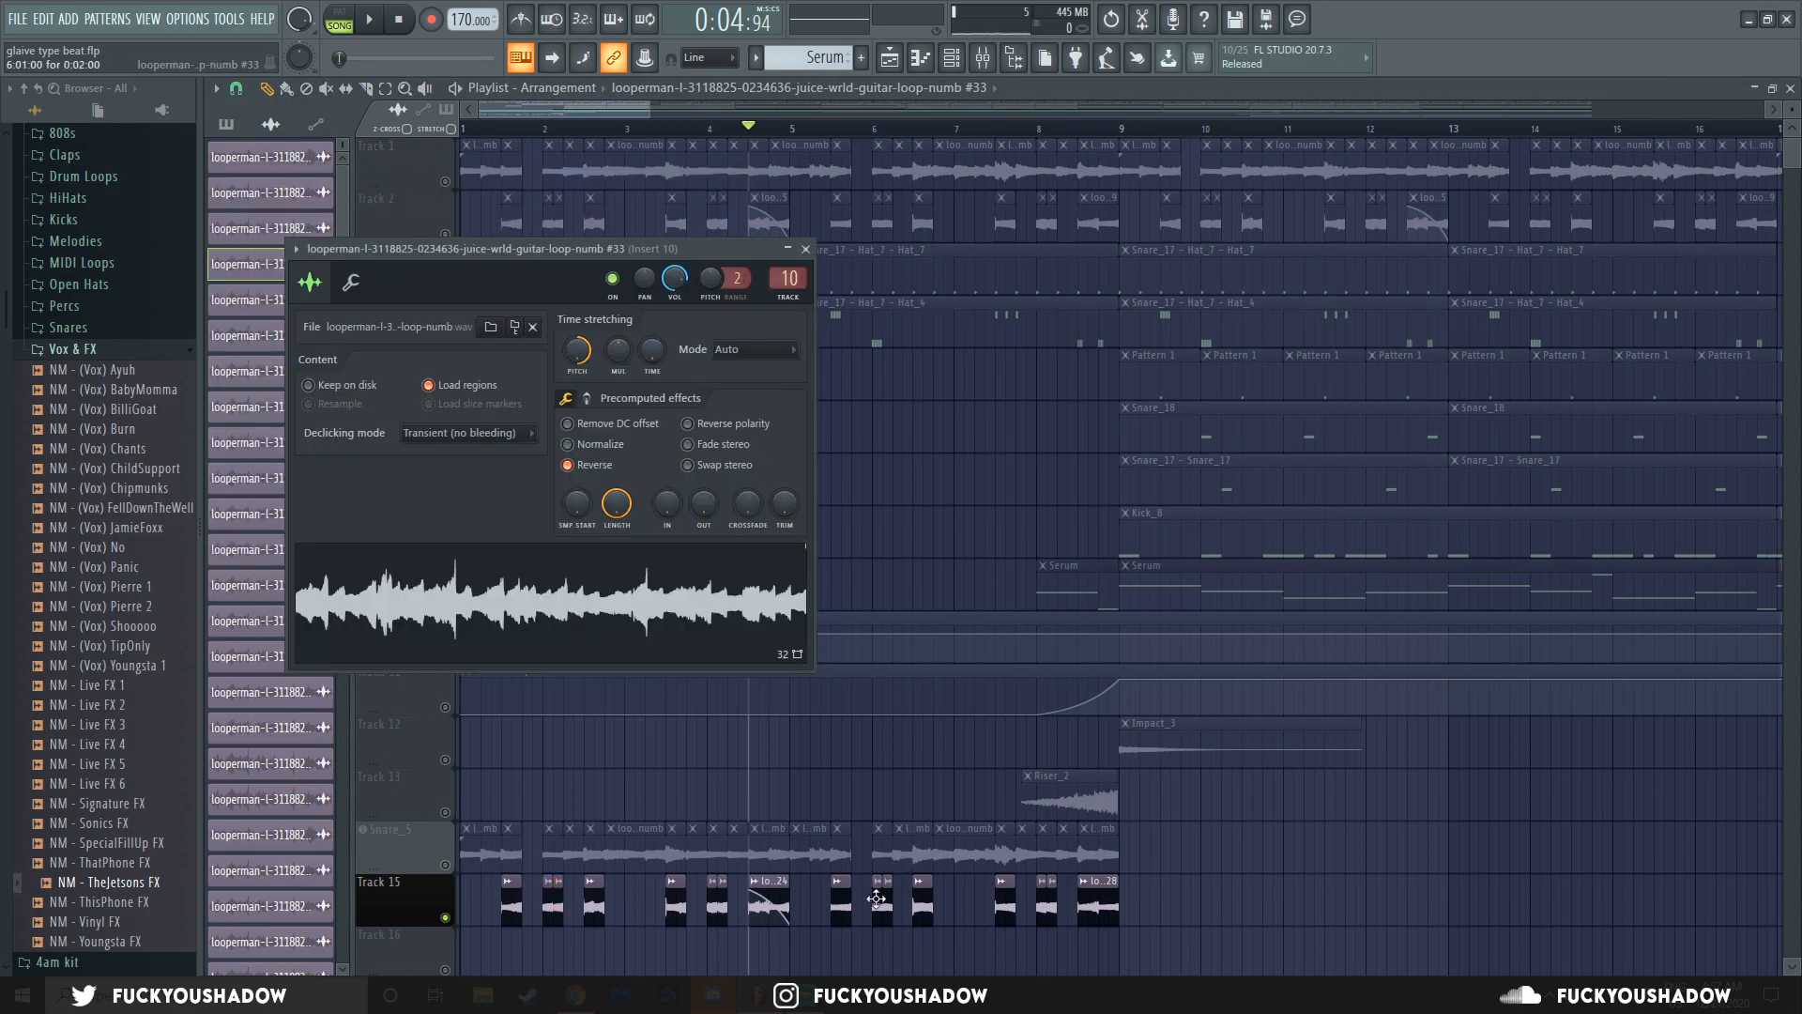
pyautogui.moveTo(674, 278); pyautogui.dragTo(674, 287)
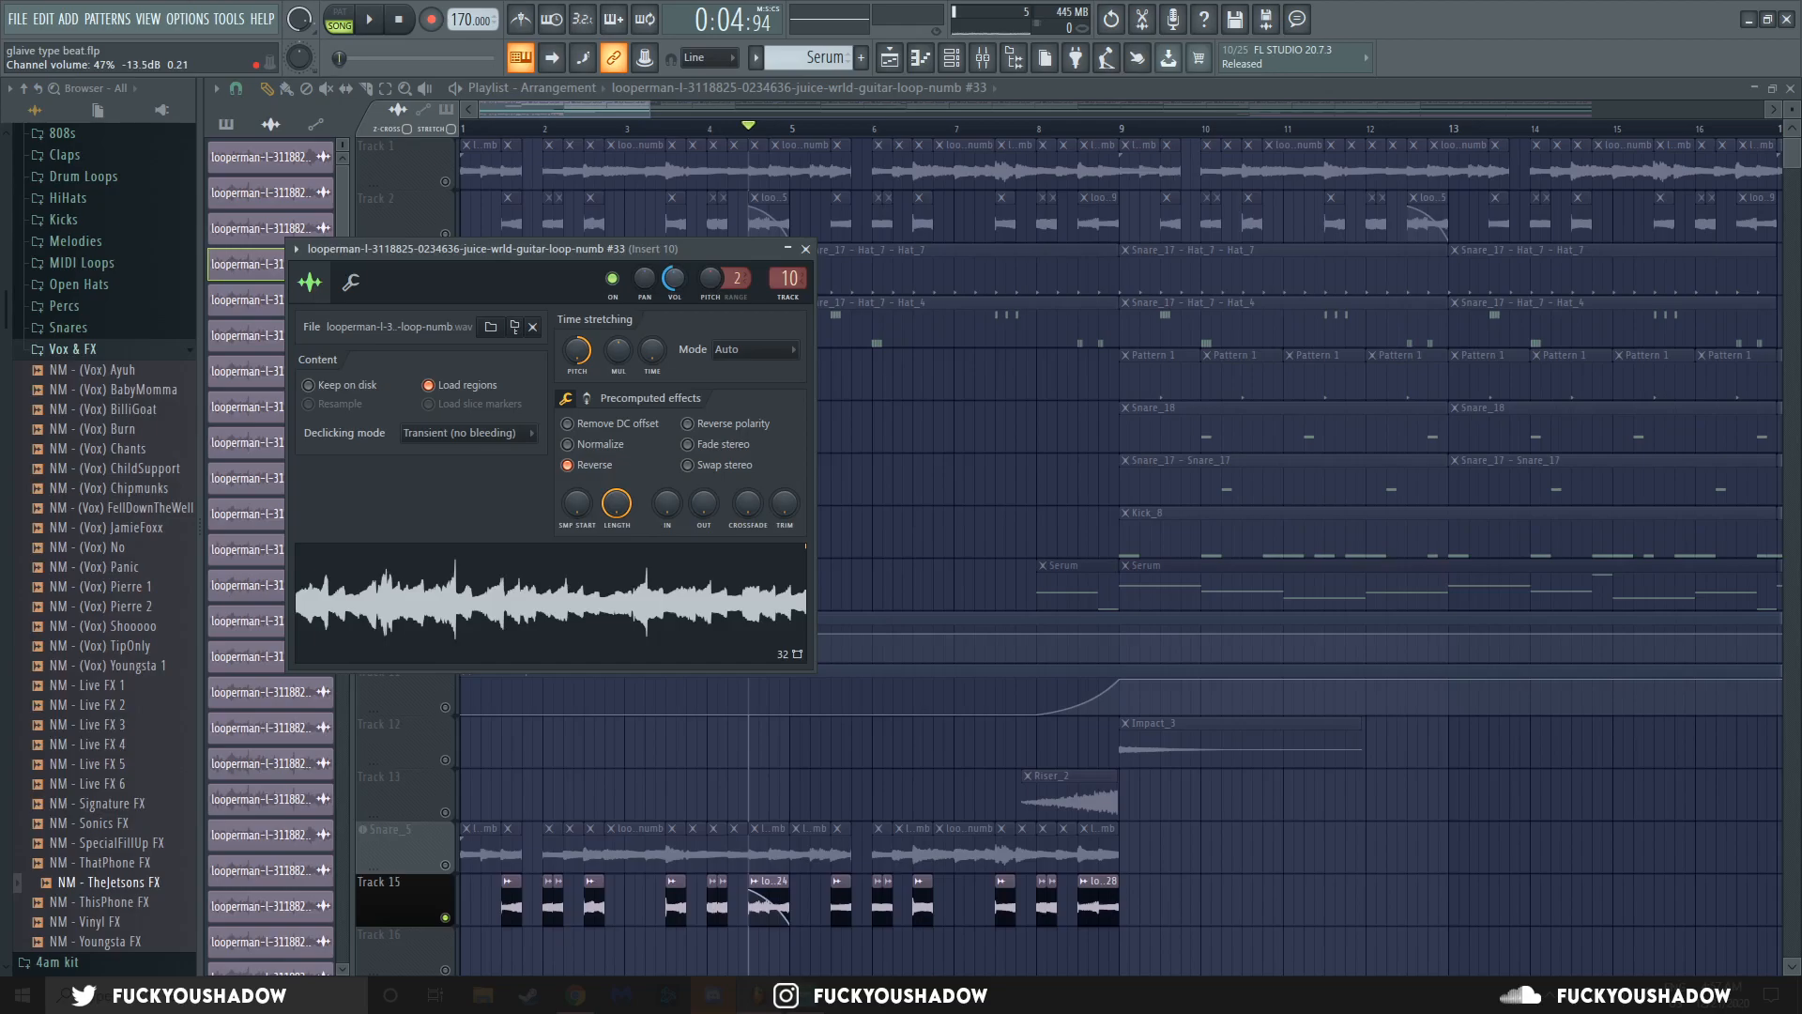
pyautogui.click(806, 248)
pyautogui.doubleClick(898, 916)
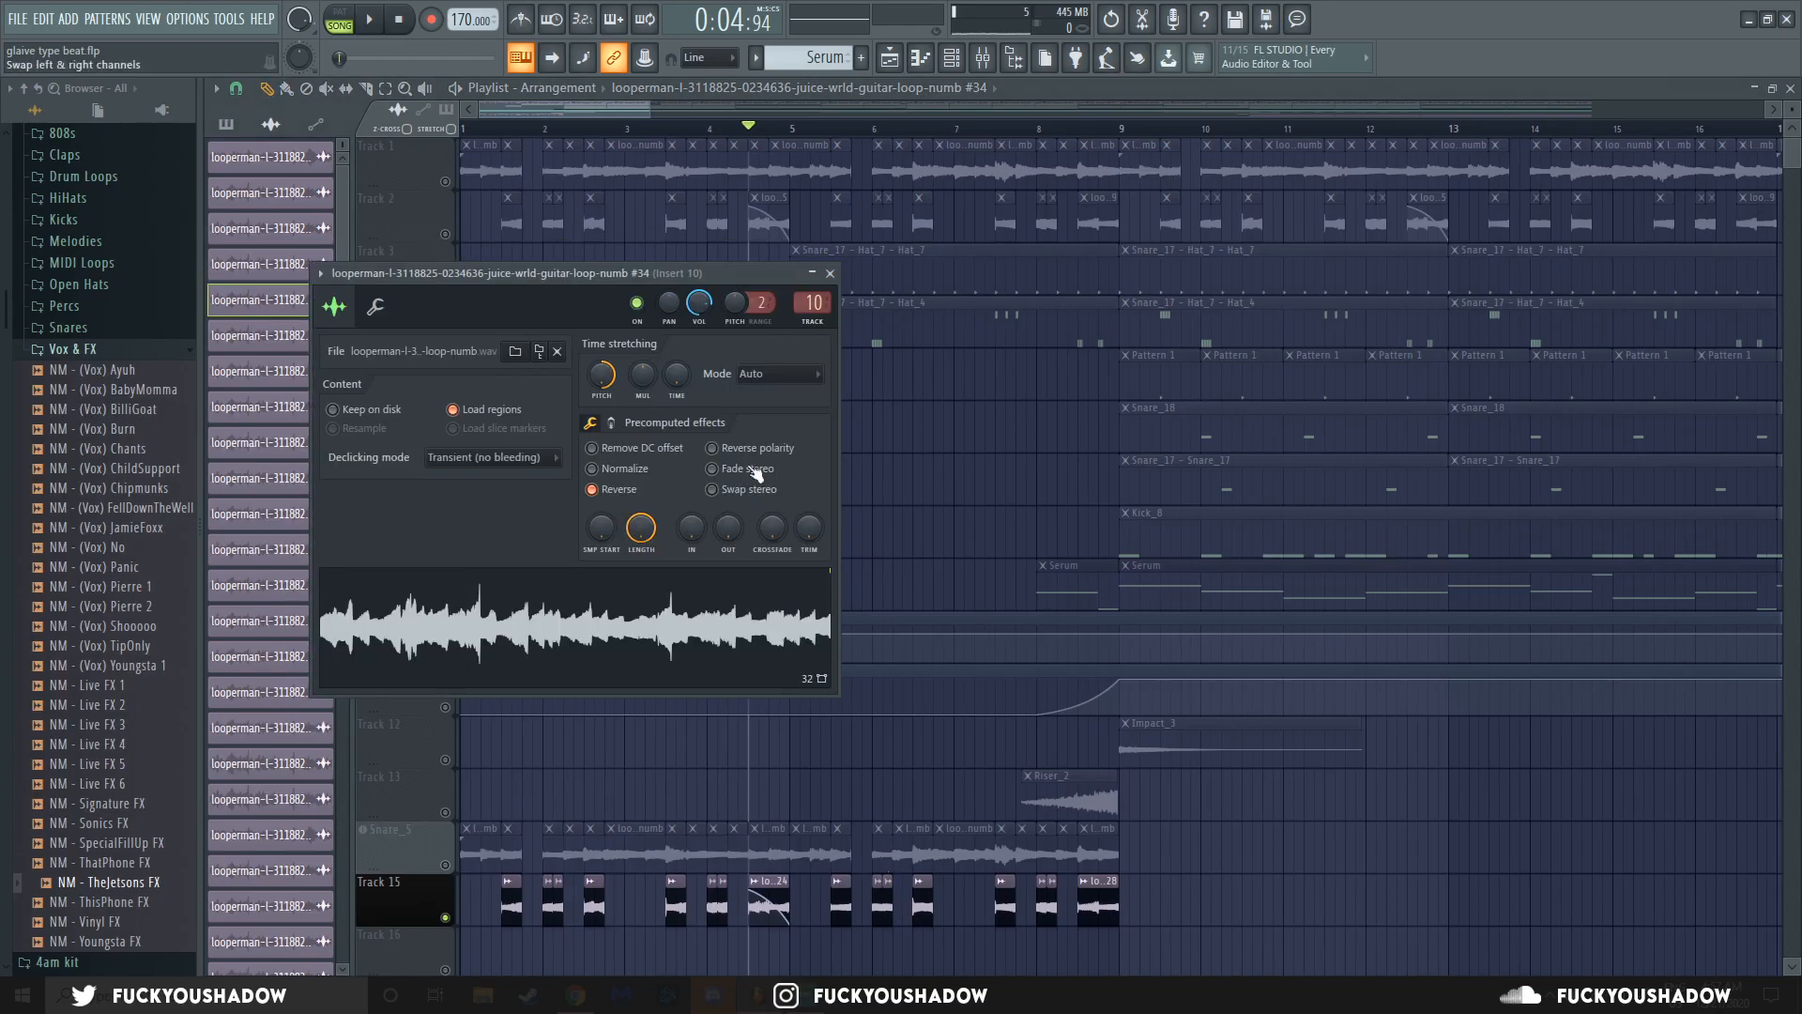
pyautogui.click(830, 273)
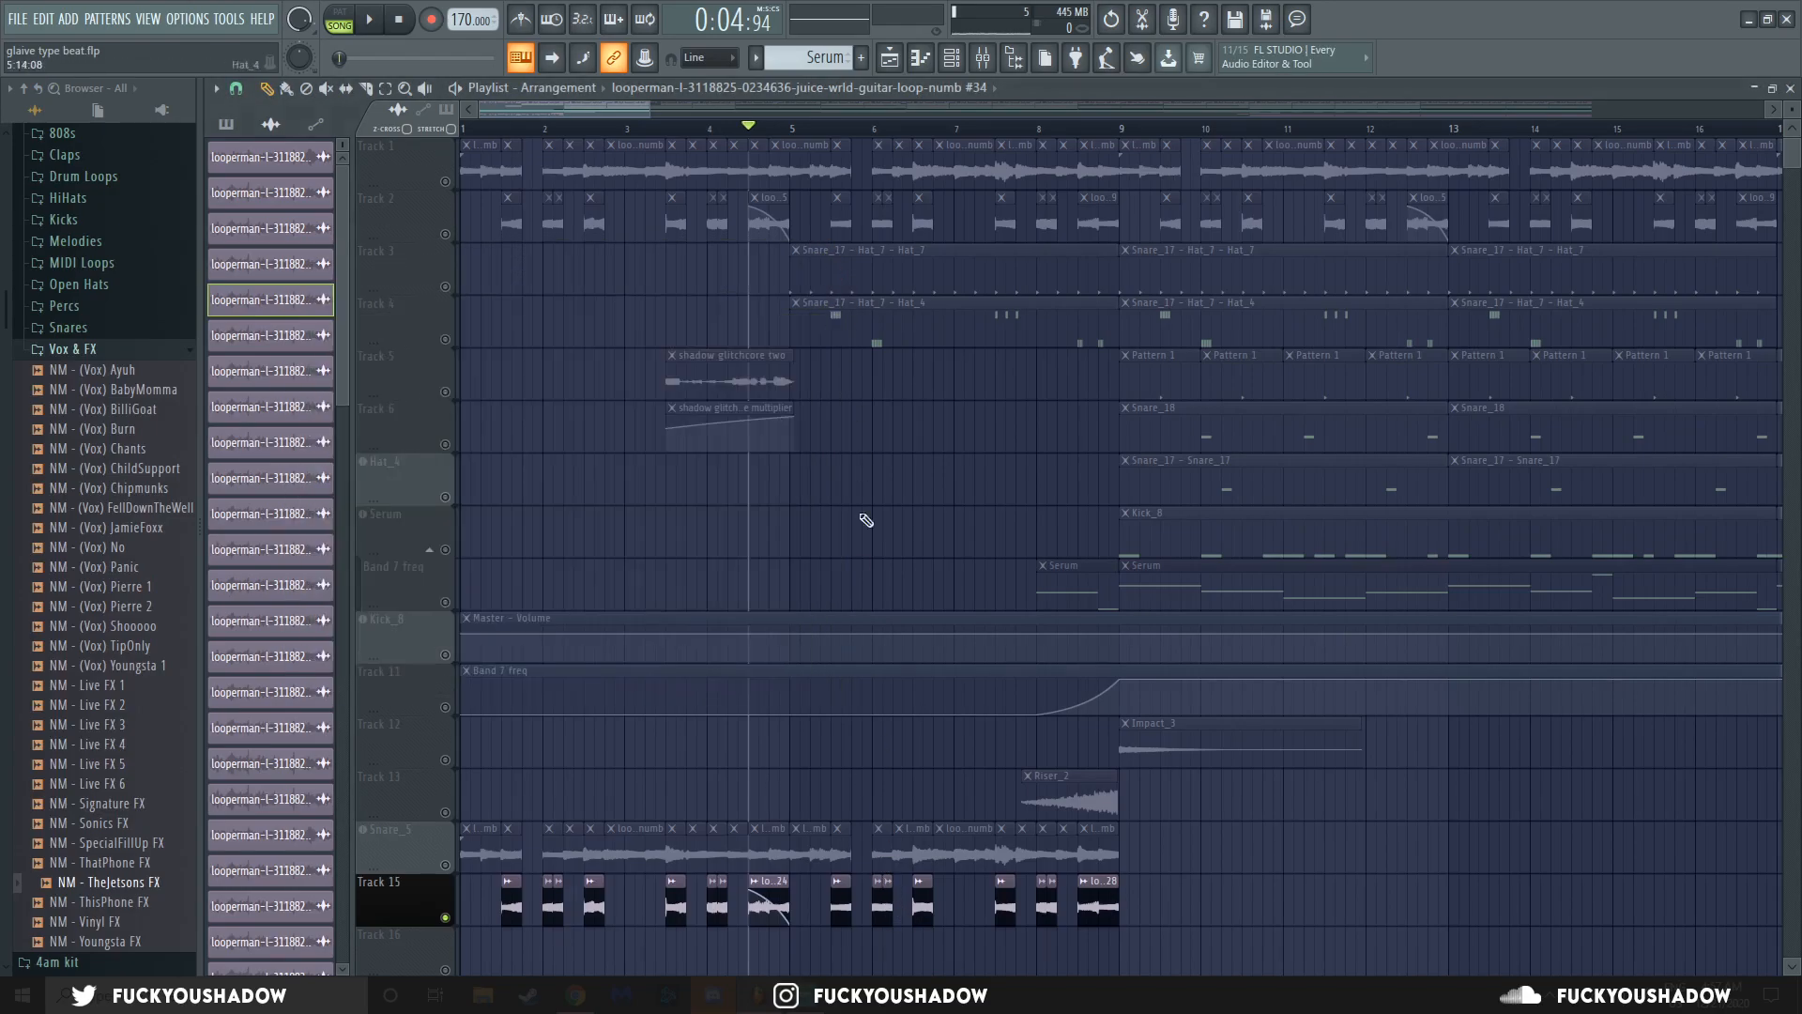
# Check the first half-beat clip at bar 8 on Track 15 and set the second one's channel volume to 50%.
pyautogui.rightClick(1043, 887)
pyautogui.click(1071, 870)
pyautogui.doubleClick(1042, 903)
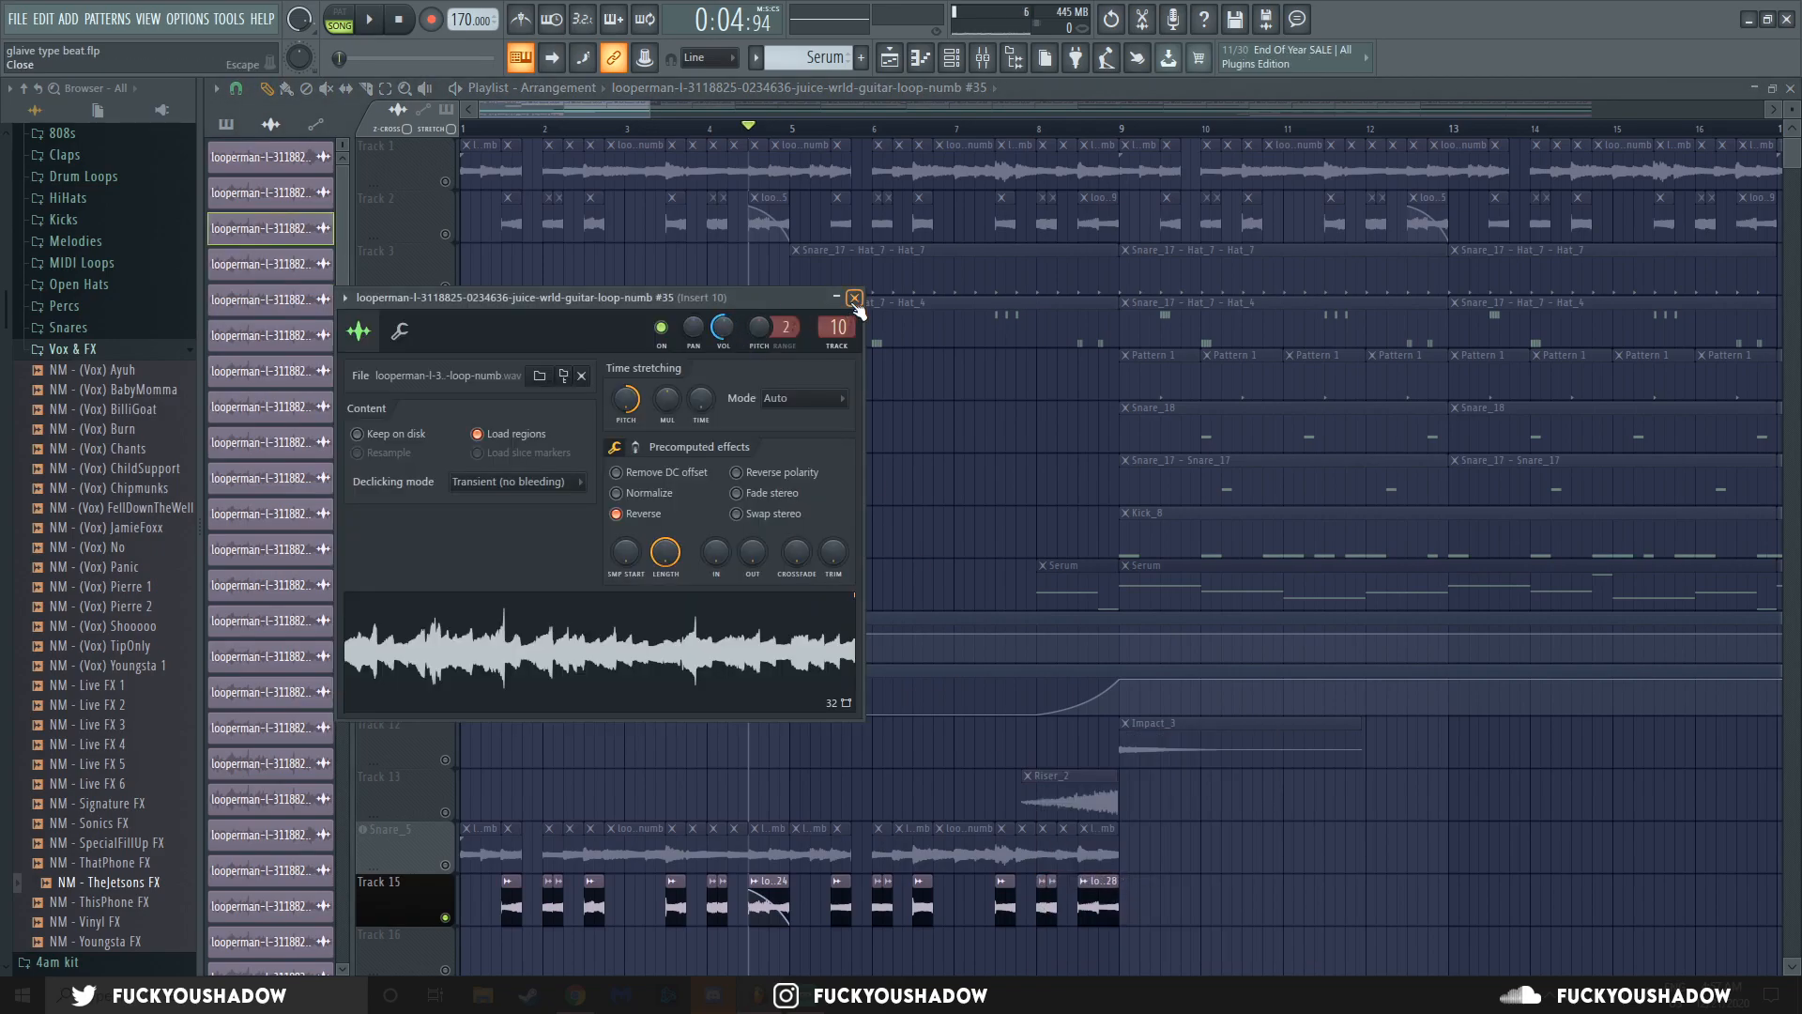
pyautogui.click(854, 298)
pyautogui.rightClick(1044, 887)
pyautogui.click(1070, 870)
pyautogui.doubleClick(1050, 902)
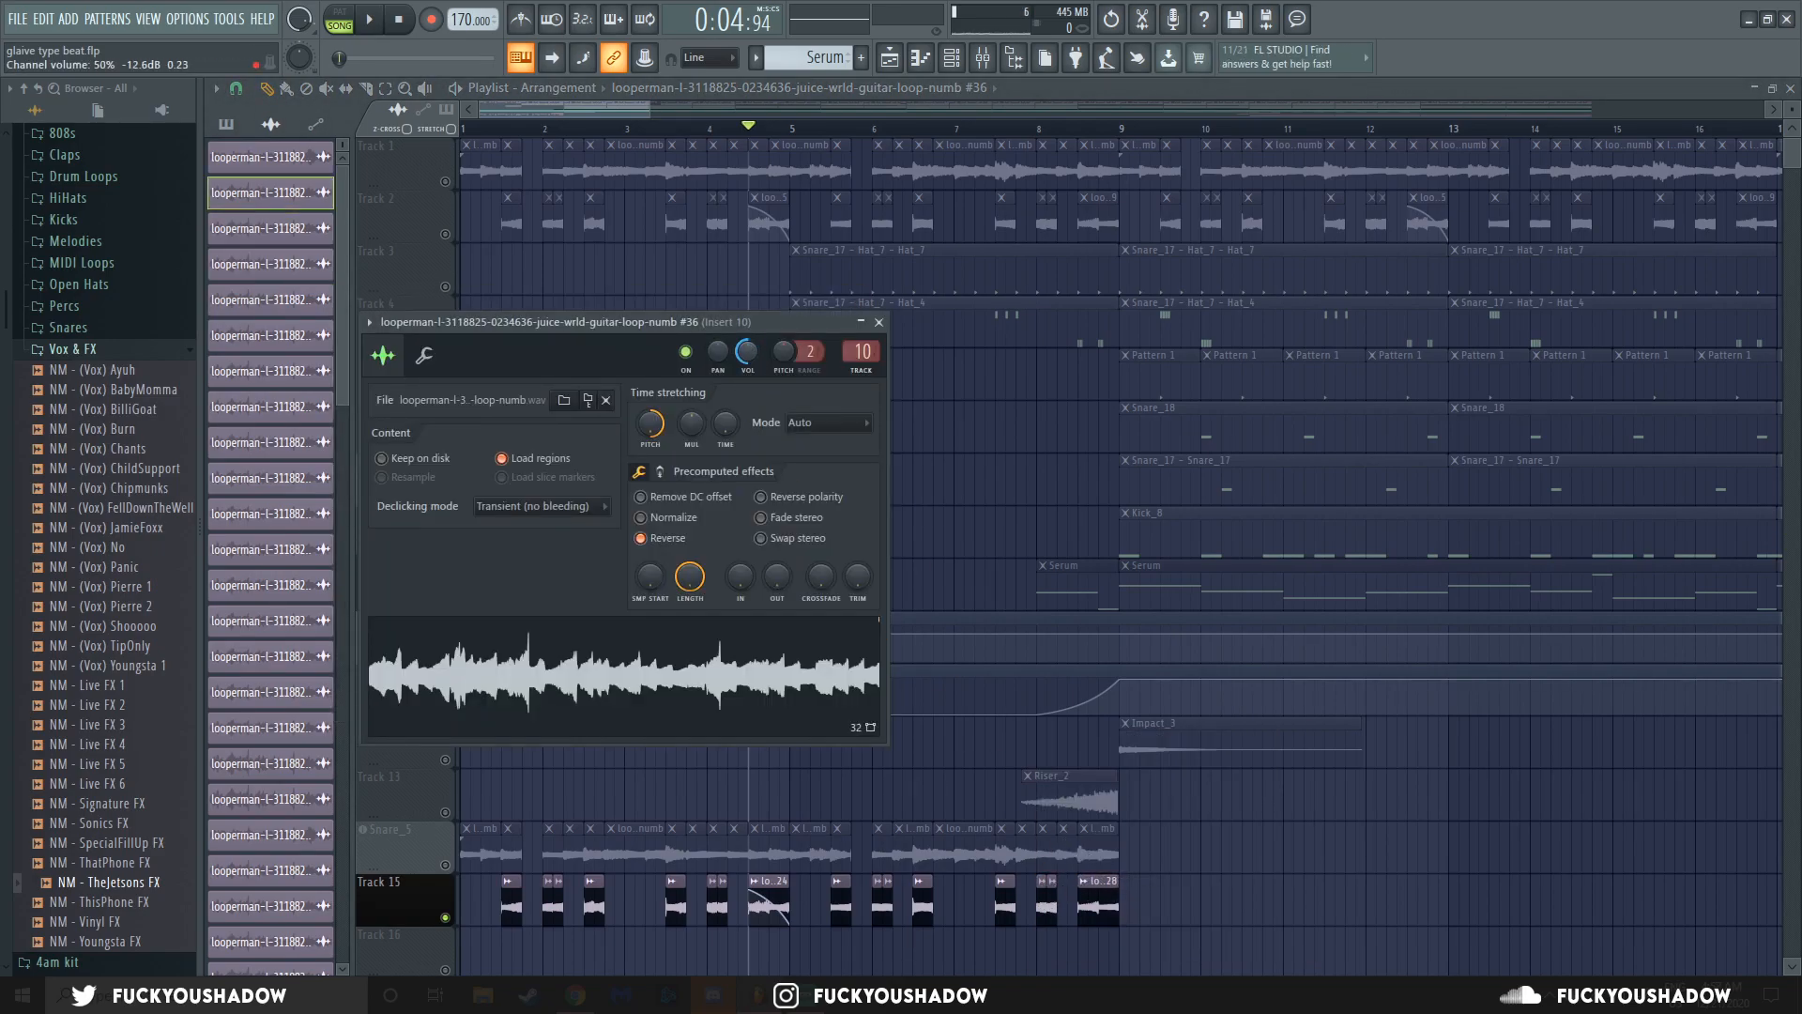
pyautogui.click(879, 322)
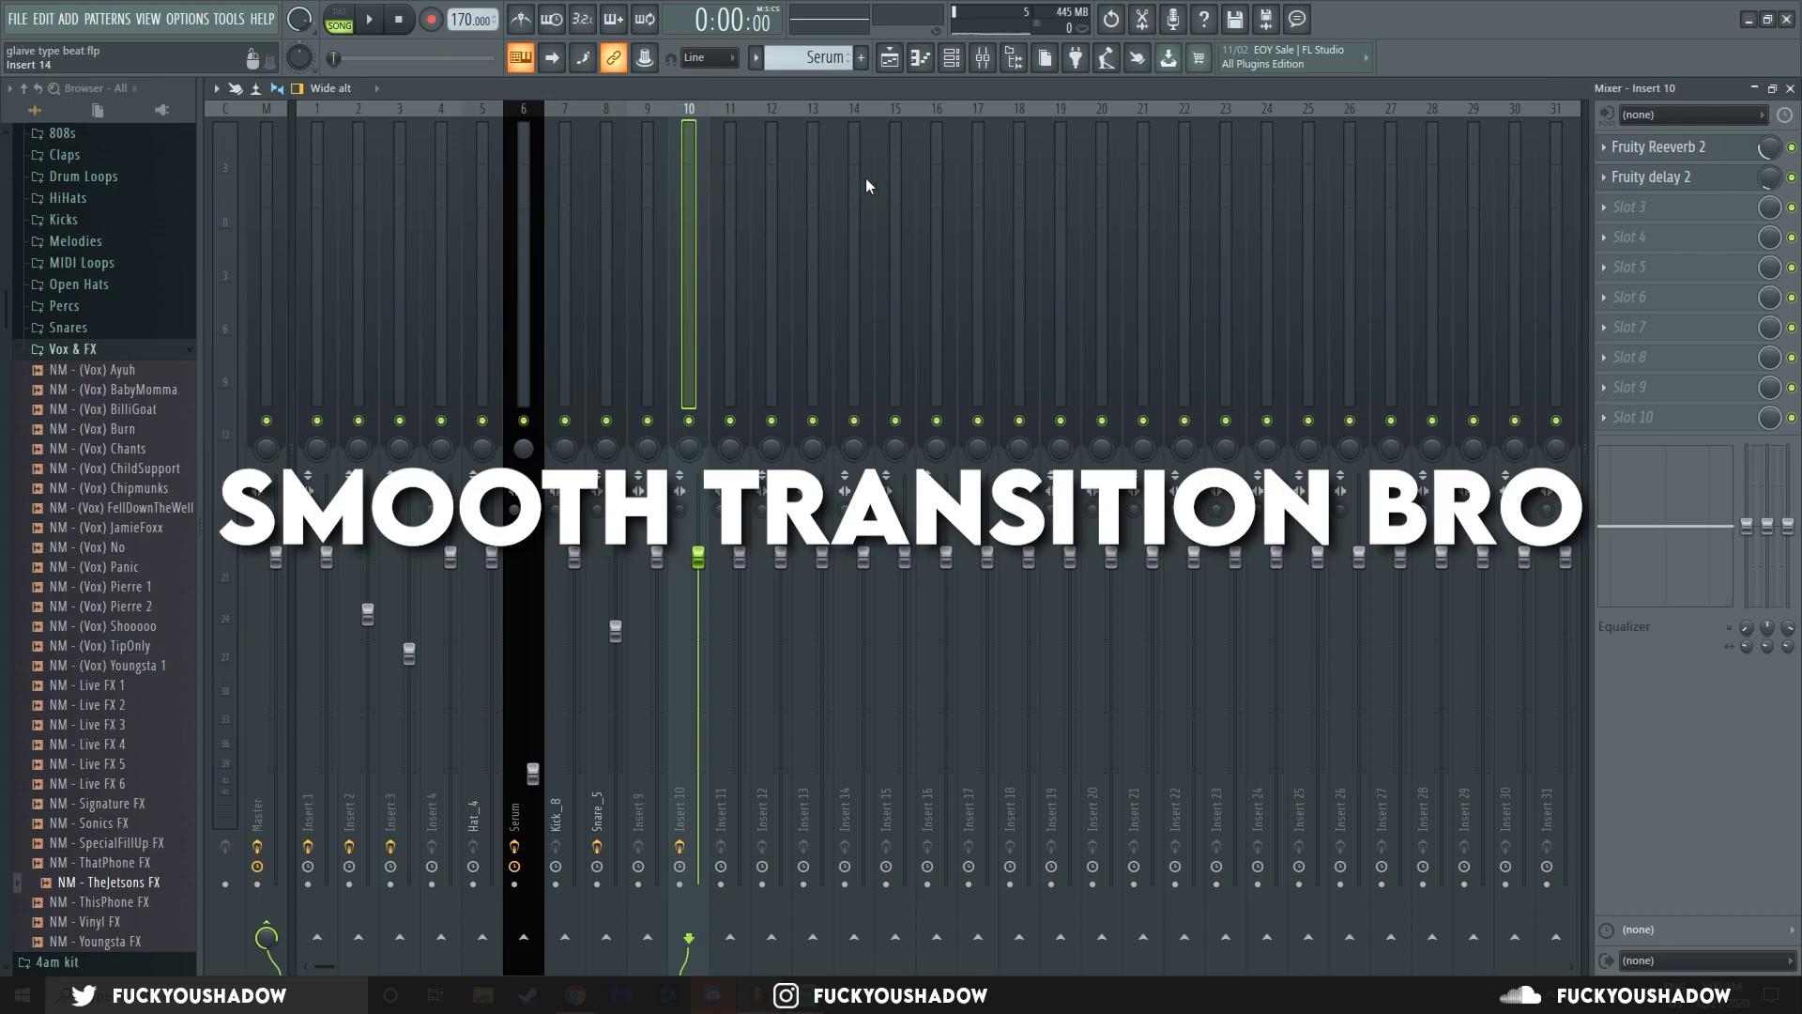
# Review the Fruity Reeverb 2 and Fruity delay 2 settings on mixer Insert 10 and return to the playlist.
pyautogui.click(1696, 151)
pyautogui.click(861, 320)
pyautogui.click(1700, 176)
pyautogui.click(755, 346)
pyautogui.click(889, 58)
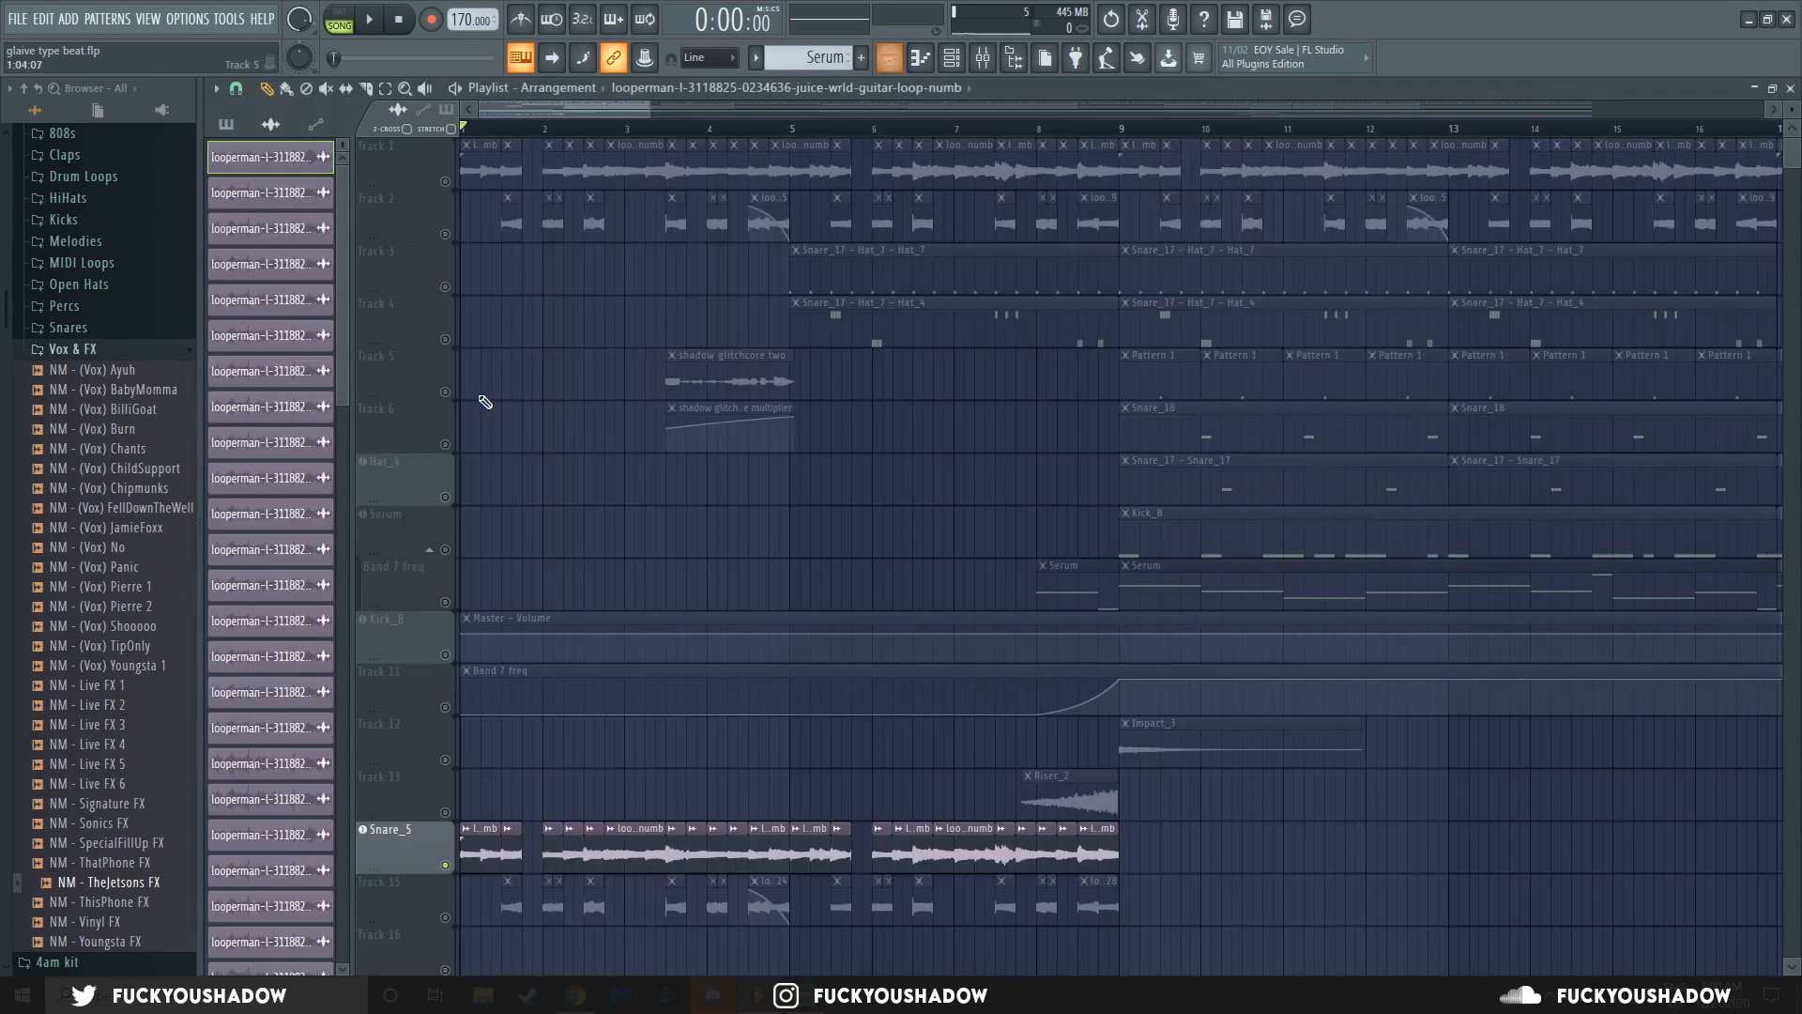
# Play the Snare_5 track alone from the third beat of bar 1 to hear the gap at the end of the bar.
pyautogui.moveTo(490, 126); pyautogui.dragTo(502, 127)
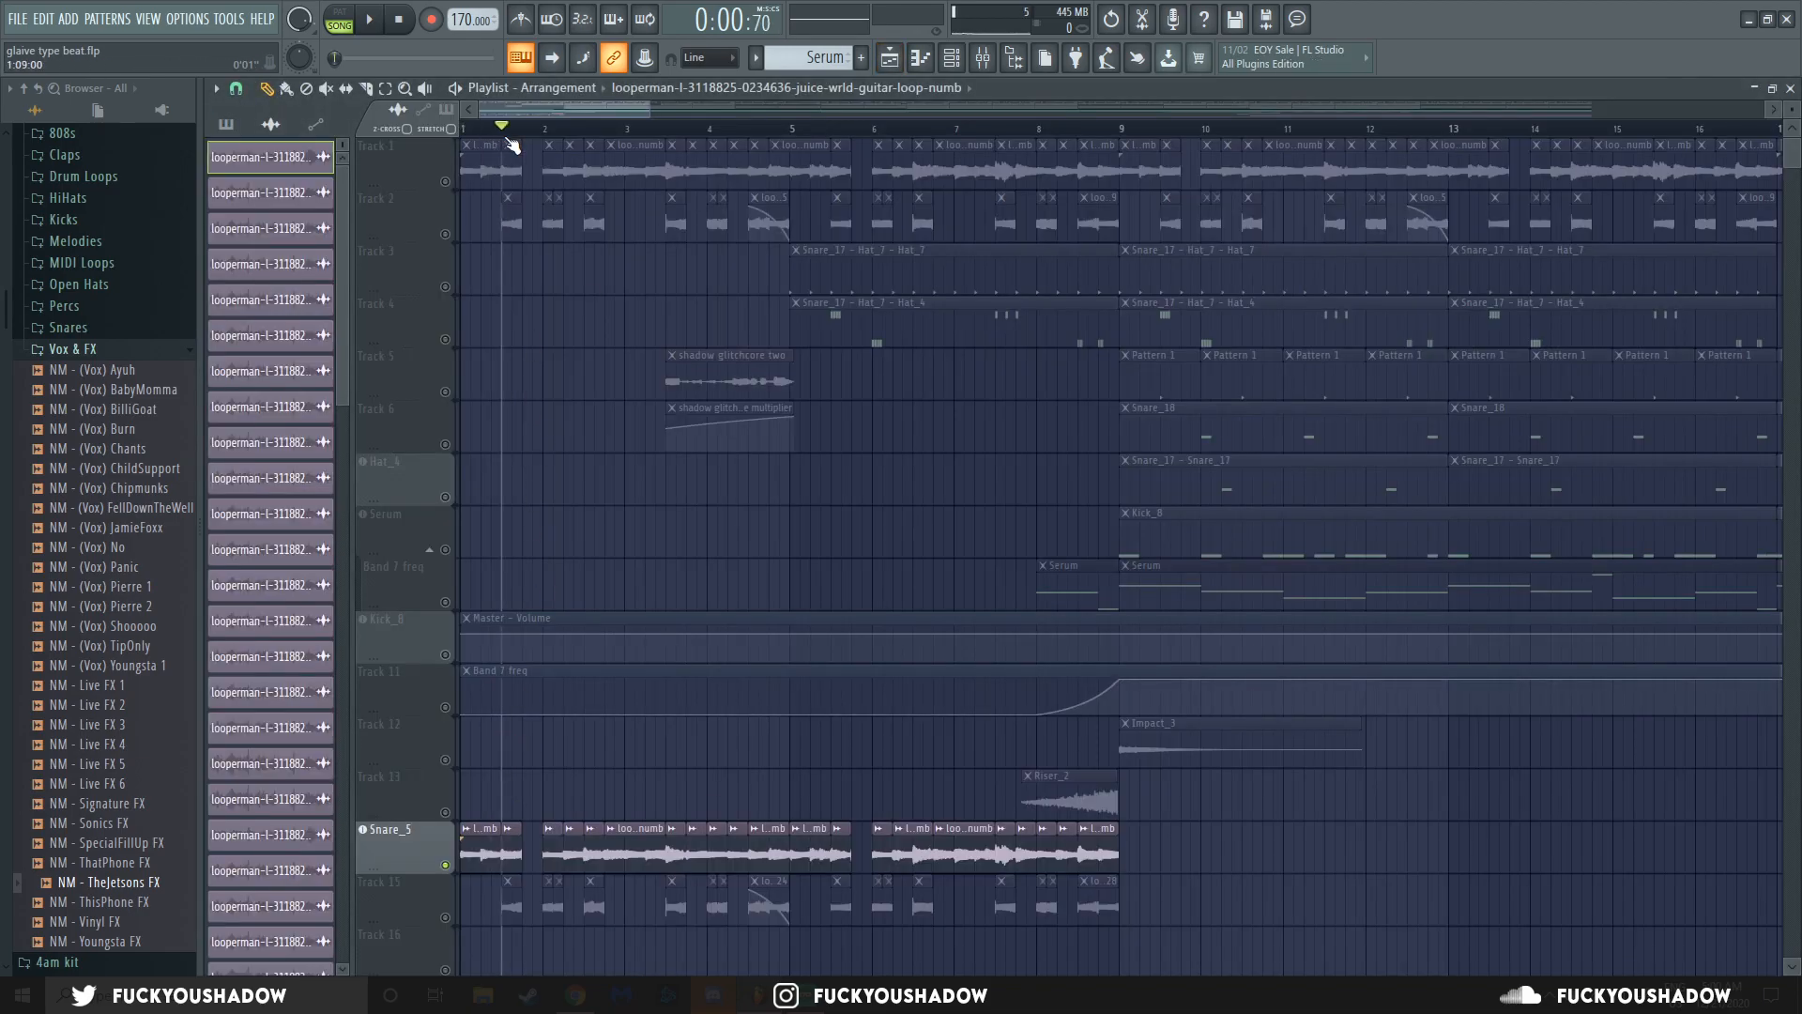
pyautogui.click(373, 21)
pyautogui.click(373, 20)
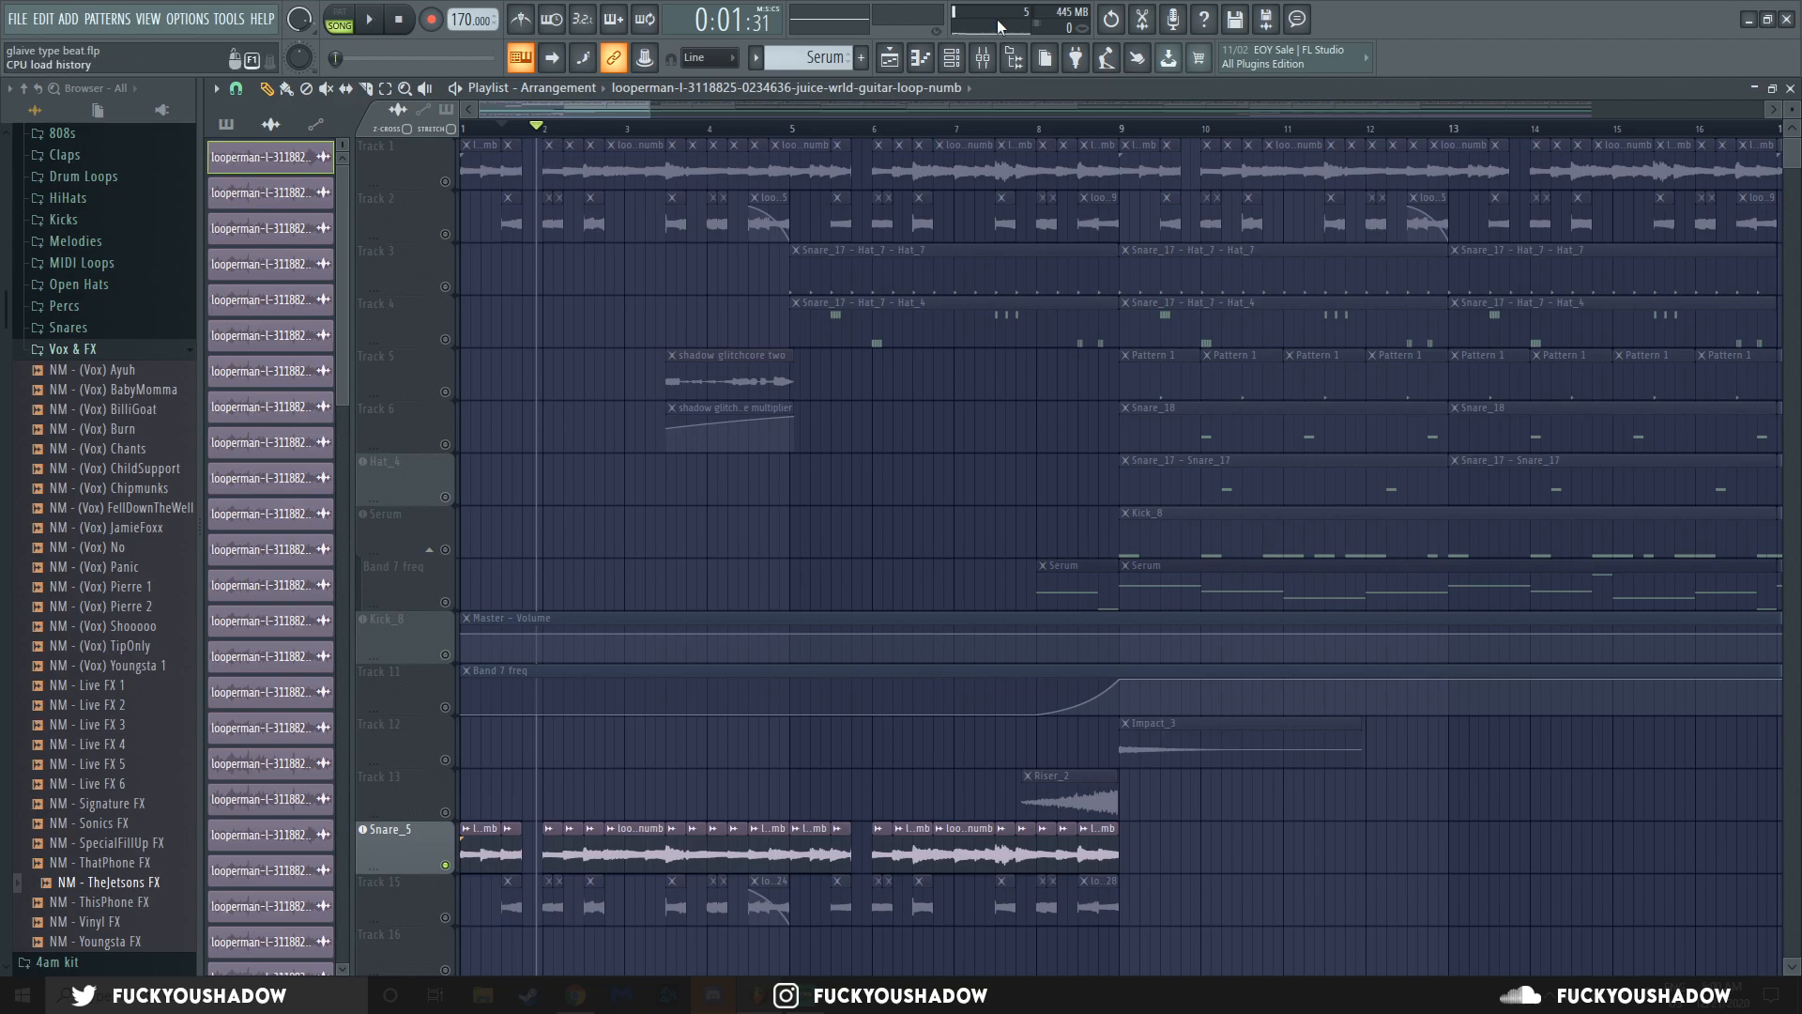
# Examine the Fruity delay 2 time setting and the effect mix levels on Insert 10, then return to the playlist.
pyautogui.click(983, 57)
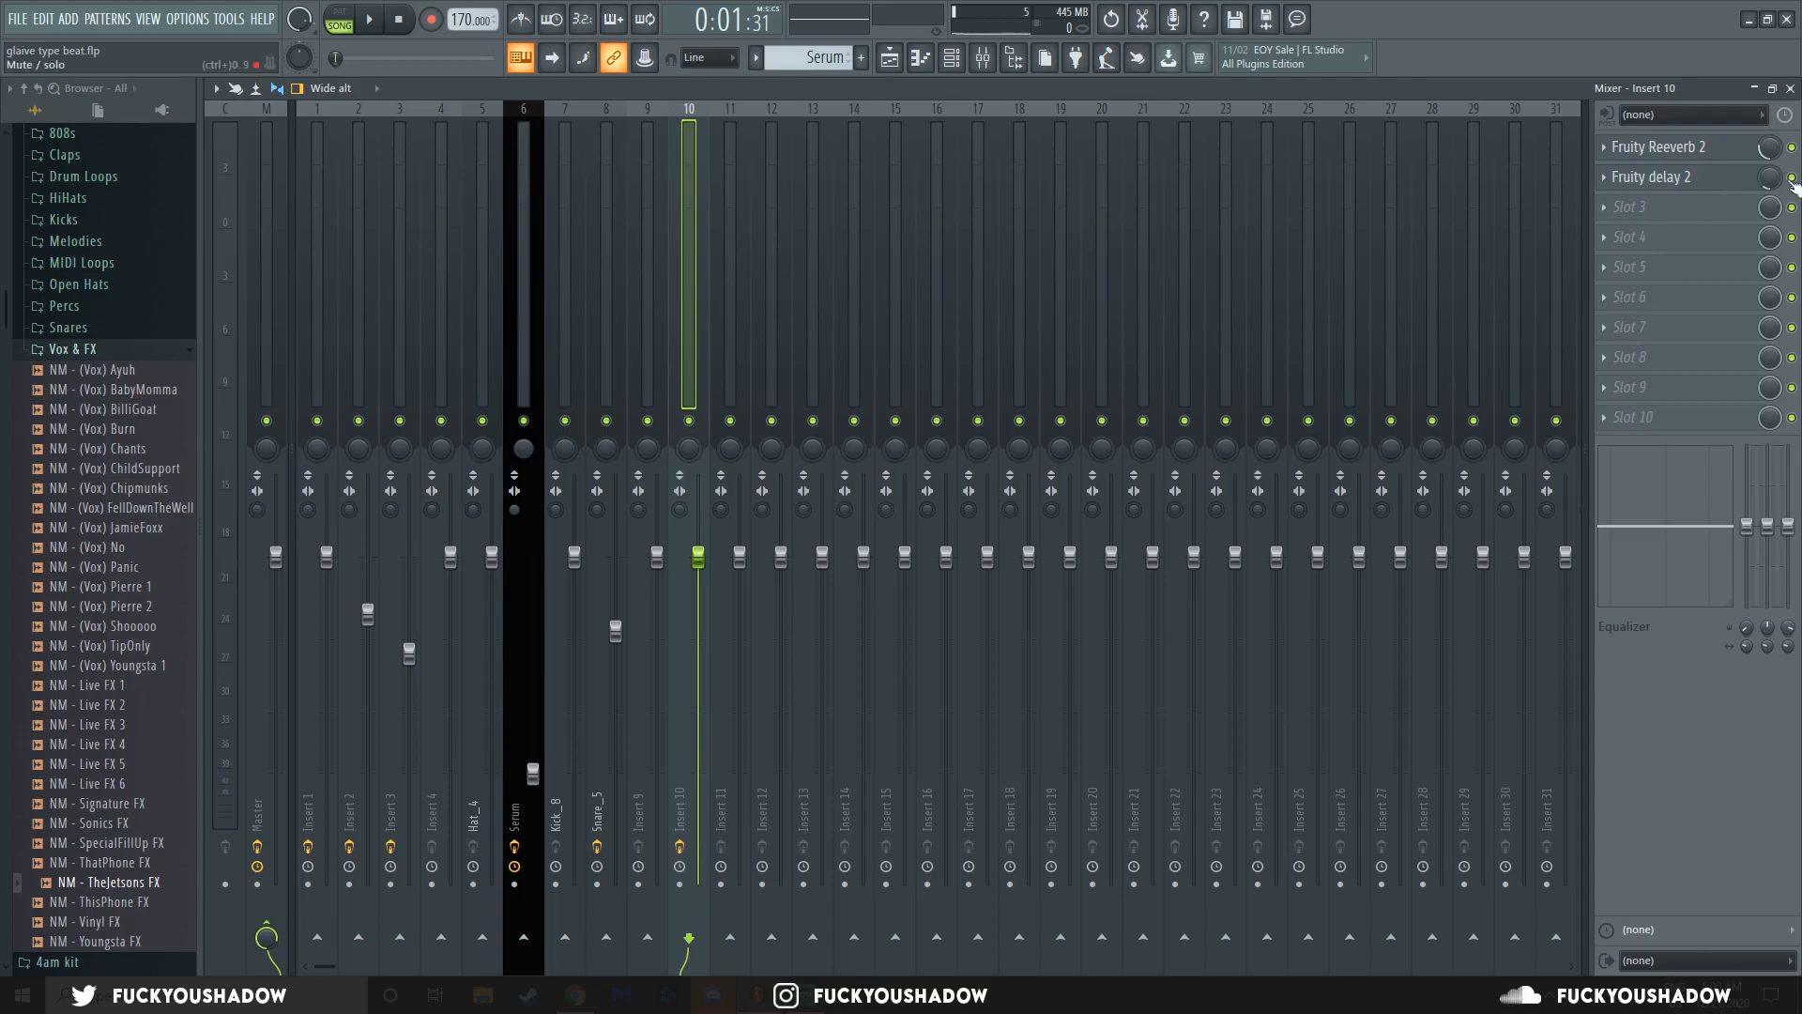
pyautogui.moveTo(1763, 159); pyautogui.dragTo(1779, 172)
pyautogui.click(1652, 177)
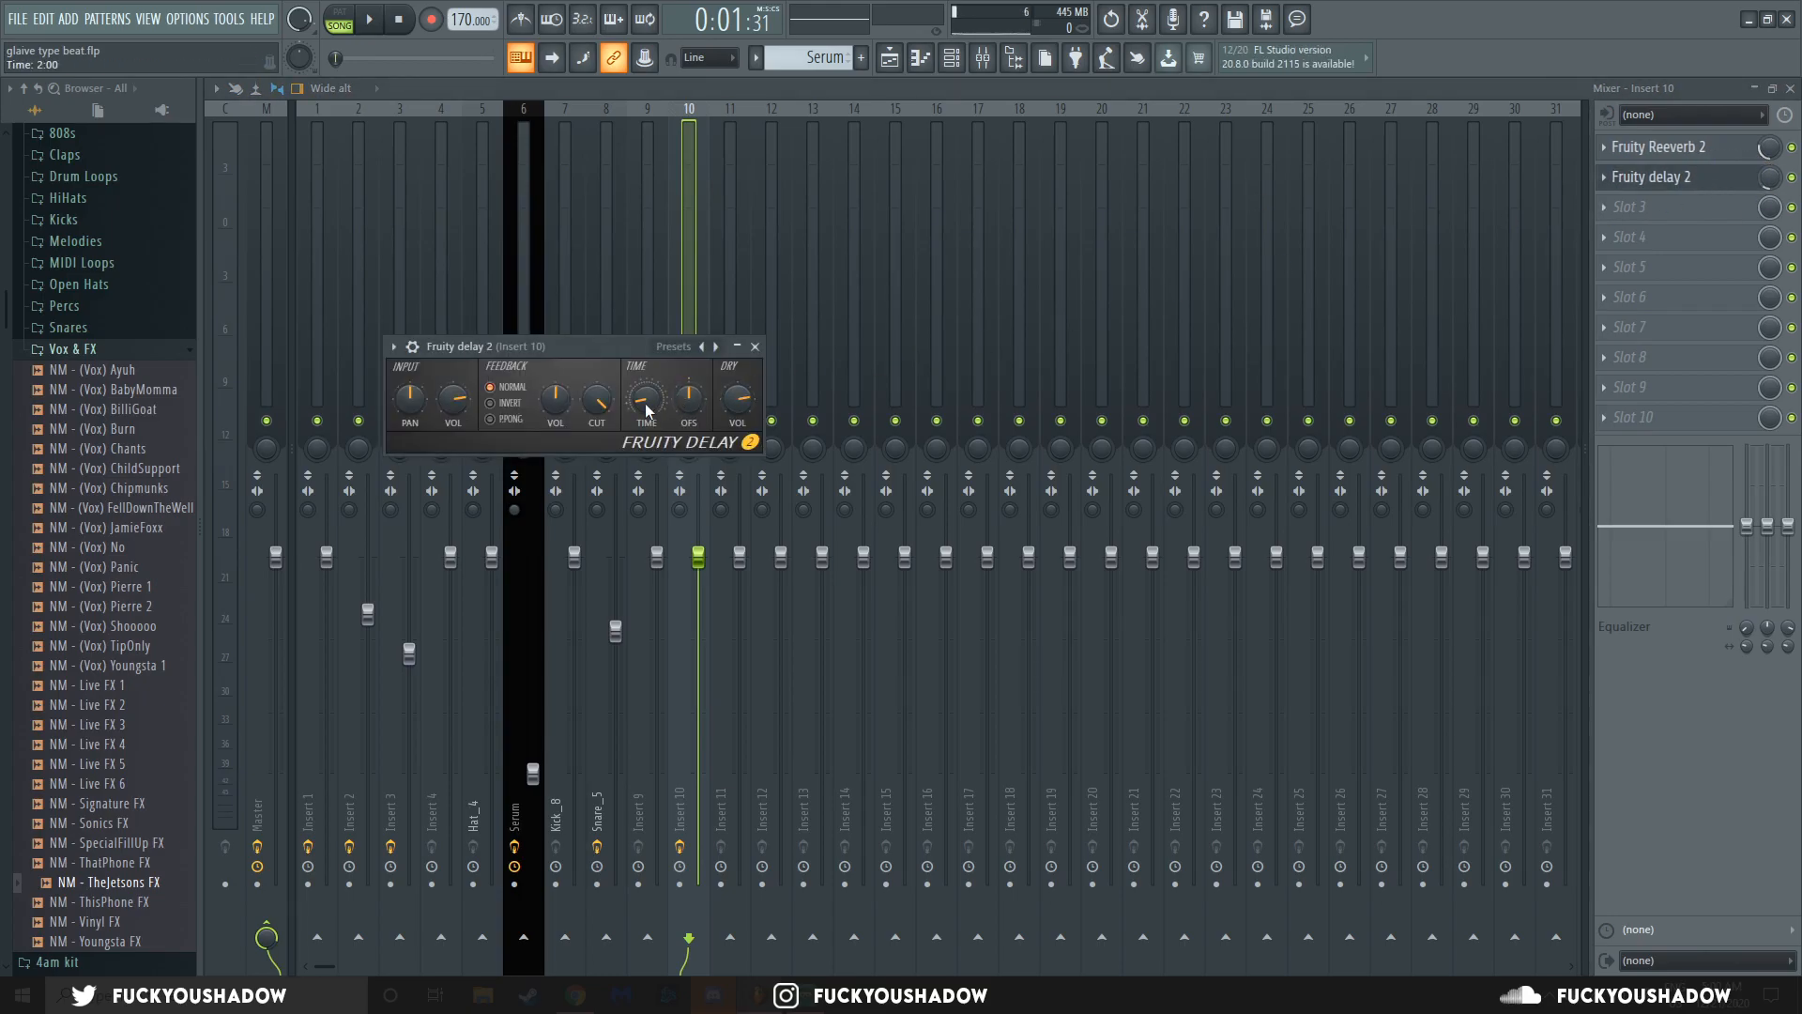
pyautogui.click(755, 346)
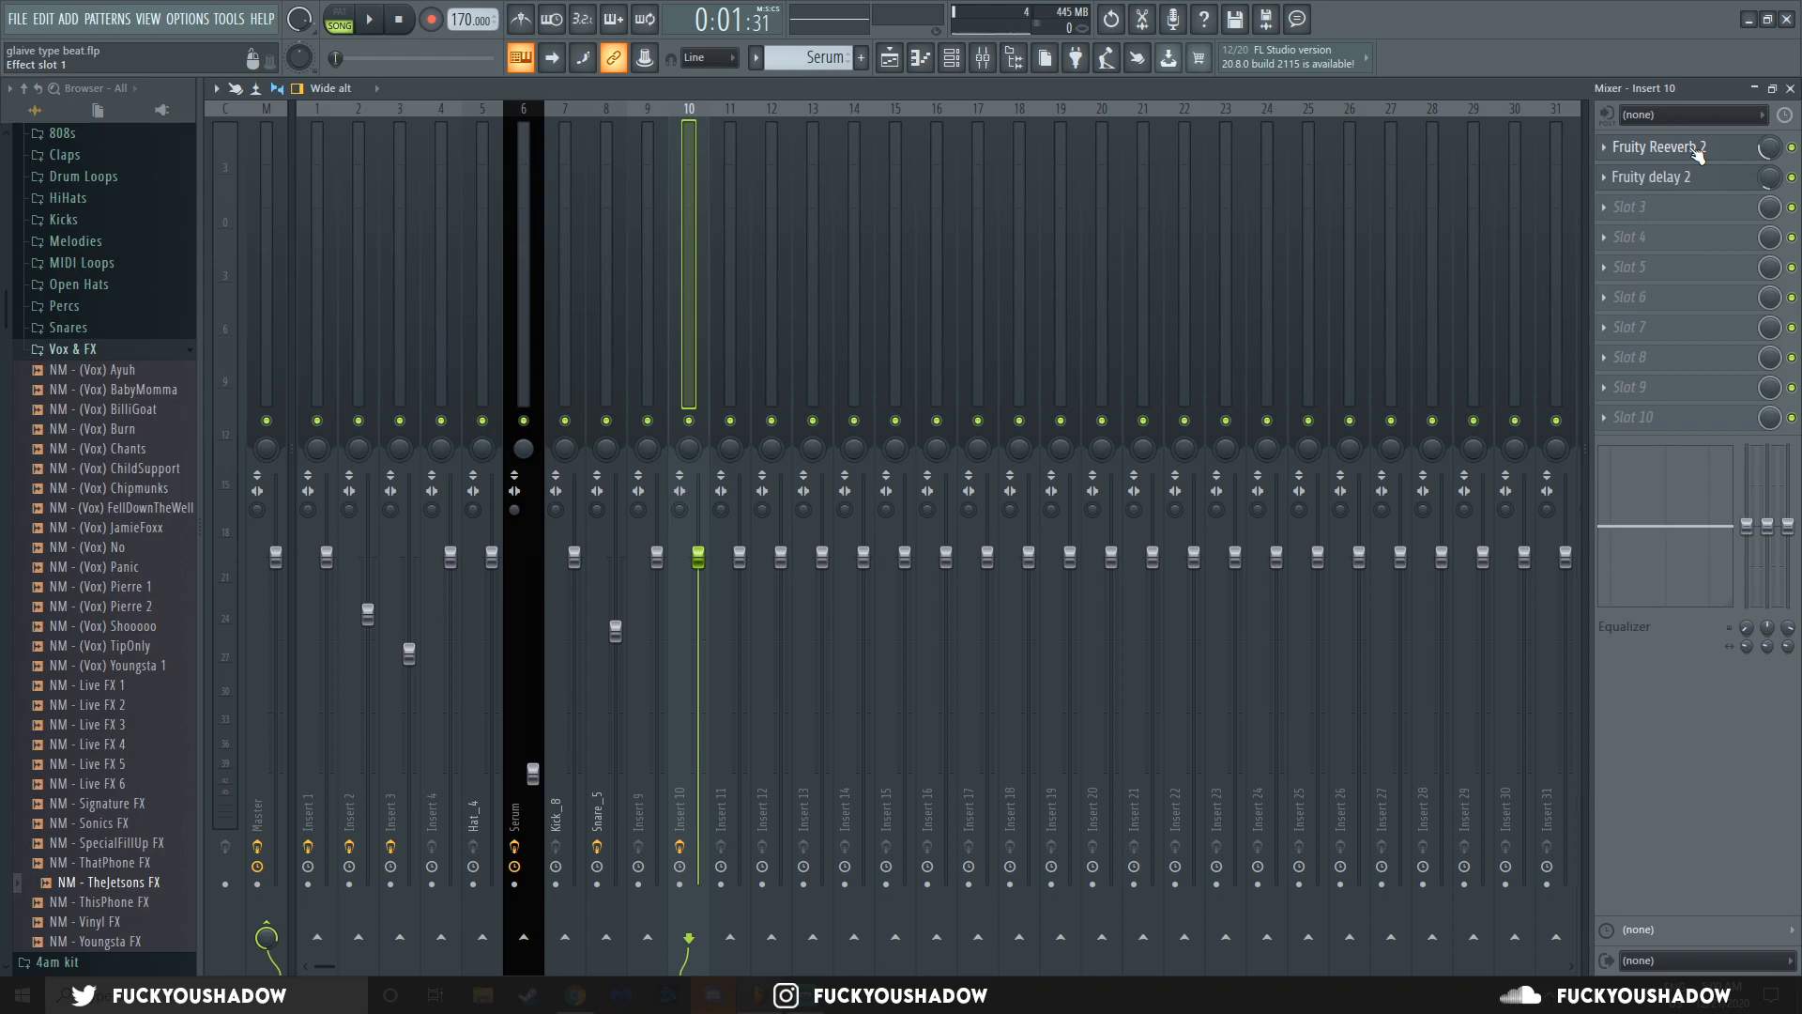
pyautogui.click(890, 59)
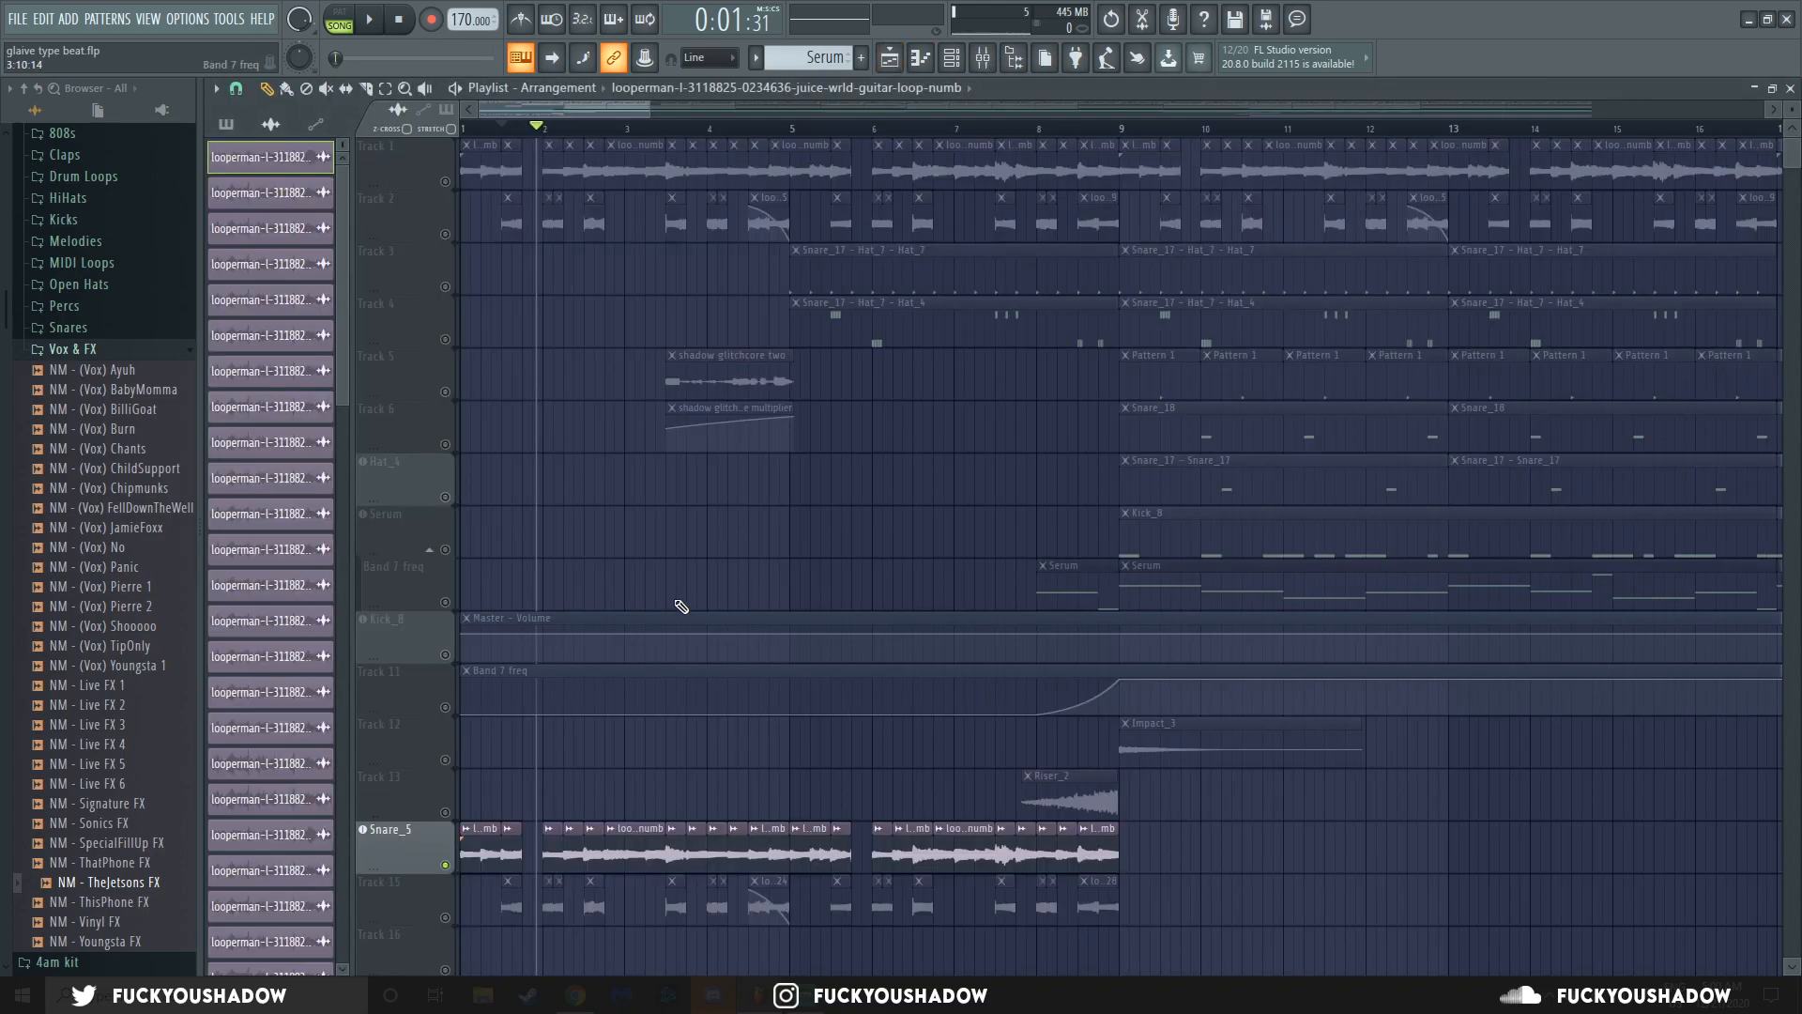
# Show the wider arrangement with only Track 1 and Track 2 audible and select a guitar slice on Track 2.
pyautogui.keyDown('ctrl'); pyautogui.scroll(-3, 542, 707); pyautogui.keyUp('ctrl')
pyautogui.keyDown('ctrl'); pyautogui.scroll(-3, 535, 714); pyautogui.keyUp('ctrl')
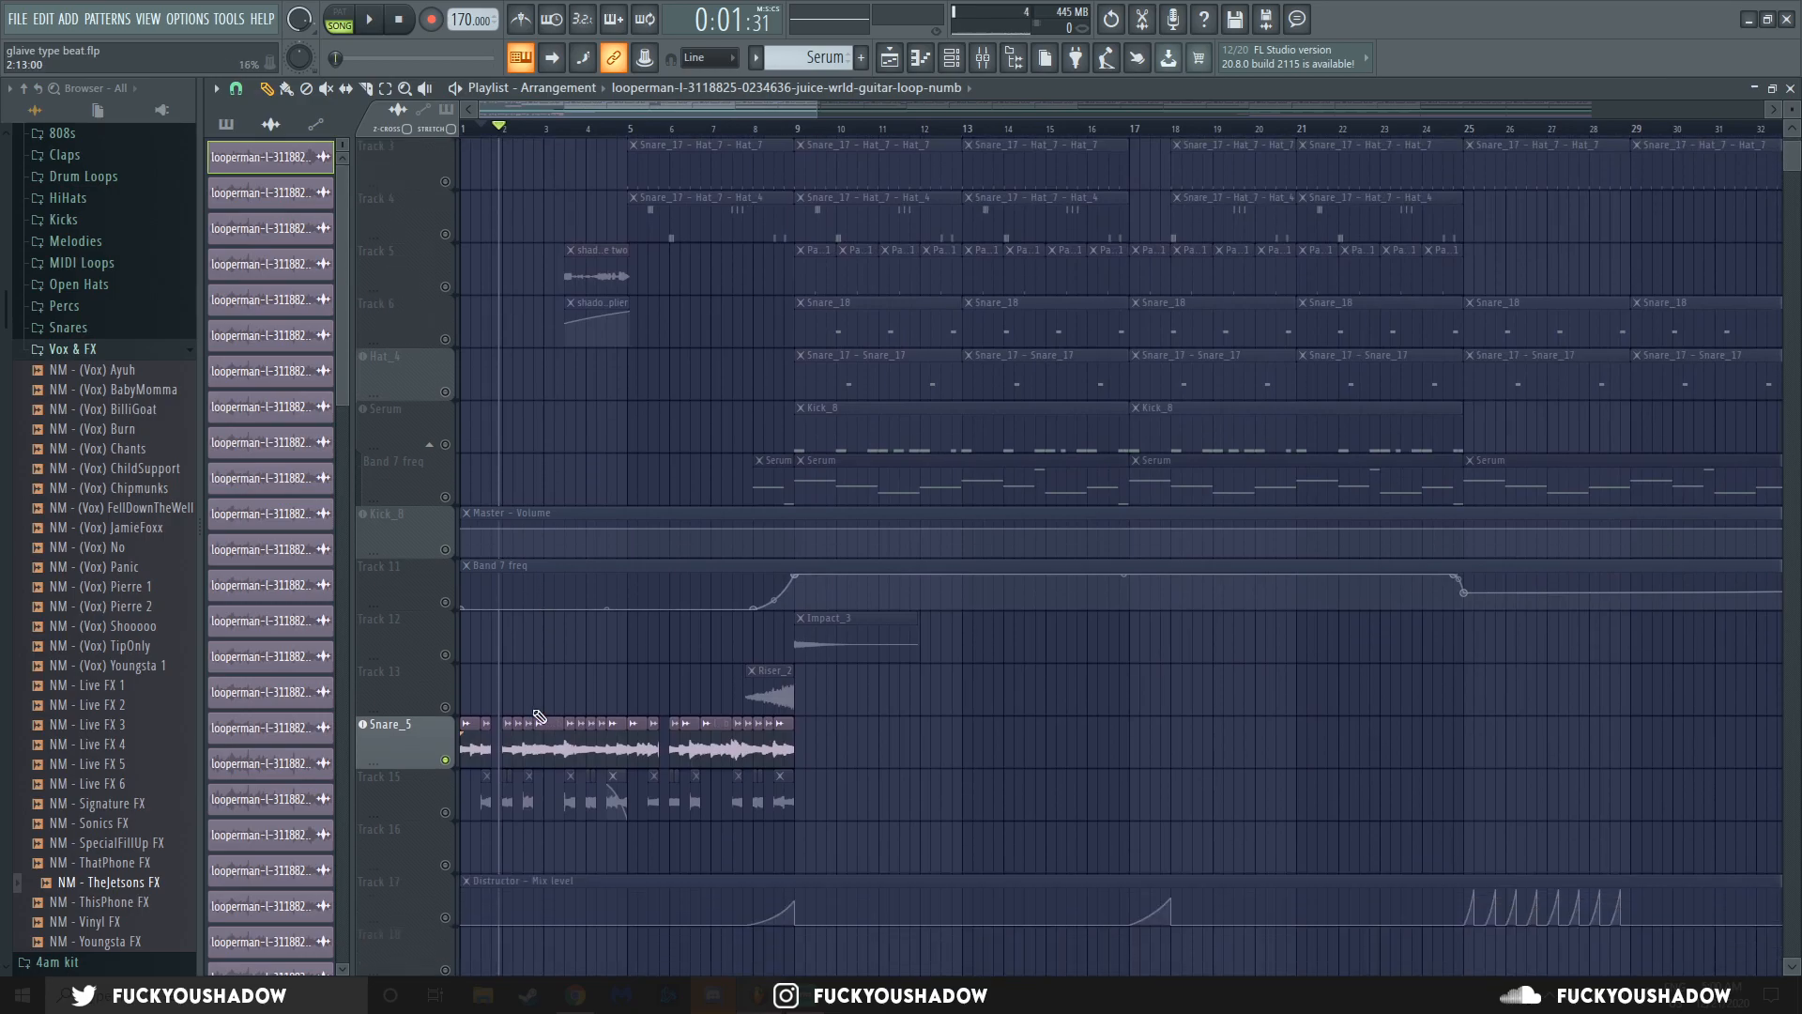
pyautogui.click(767, 229)
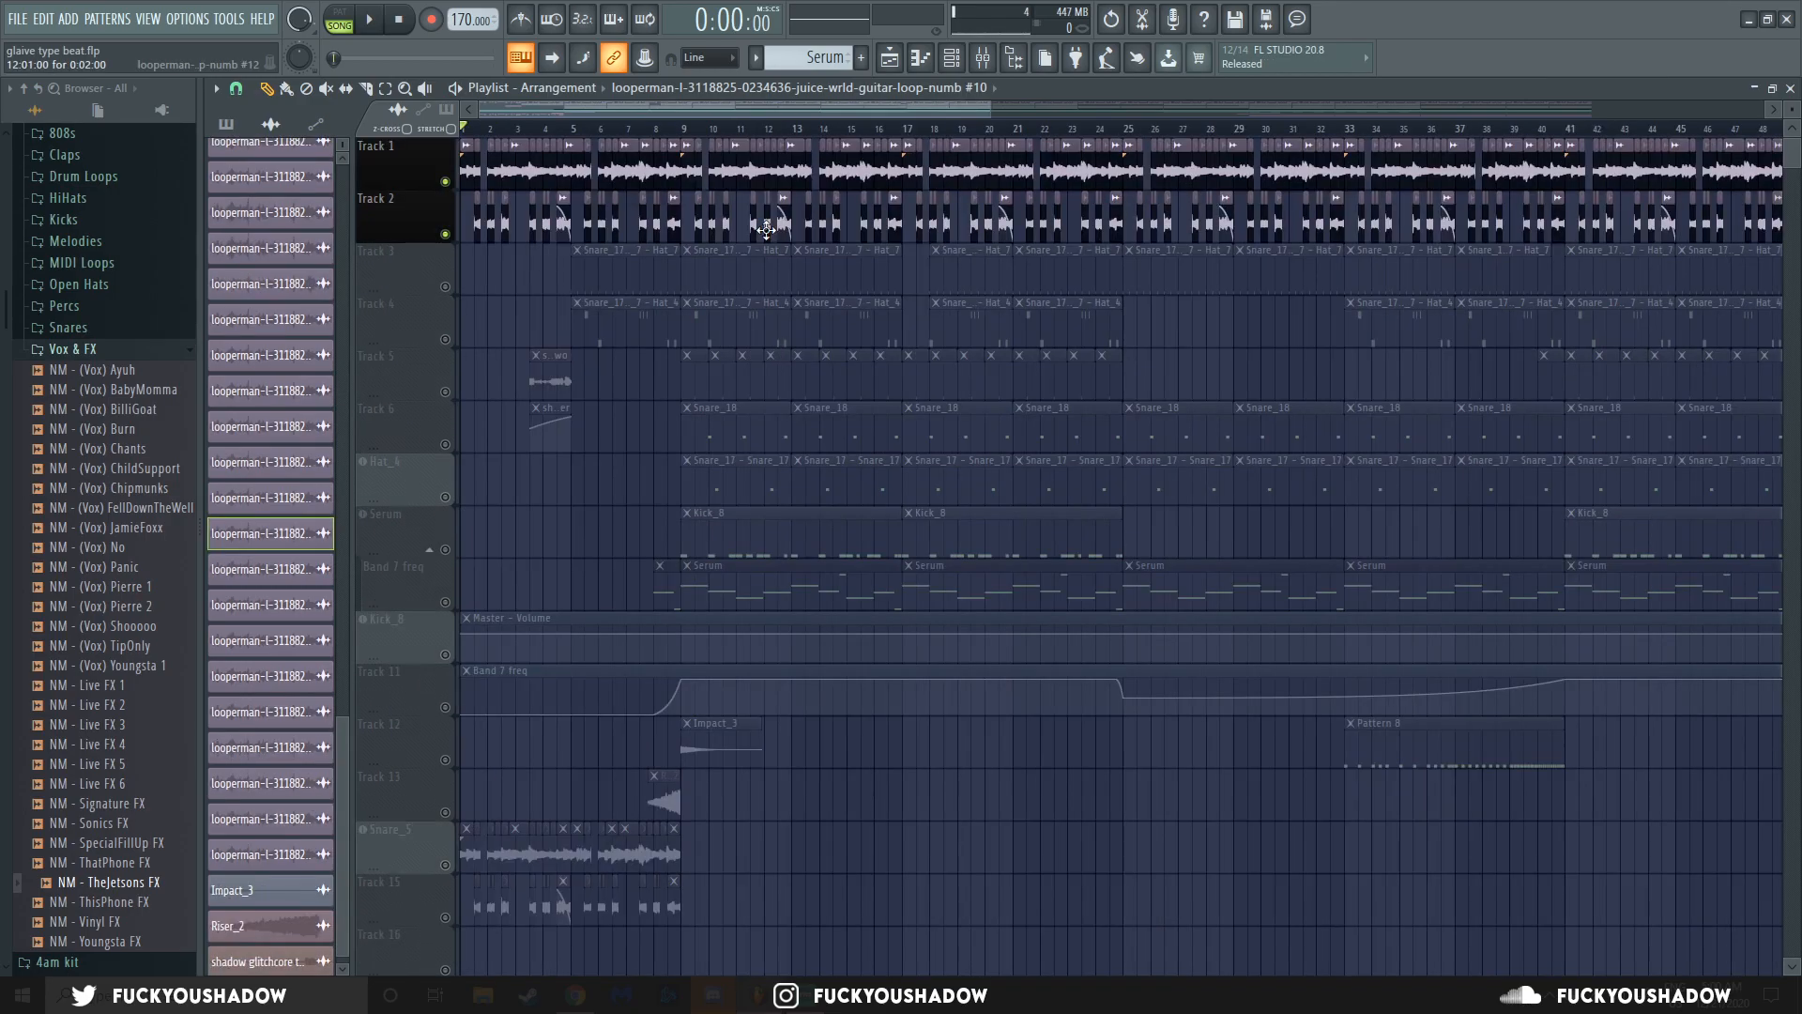